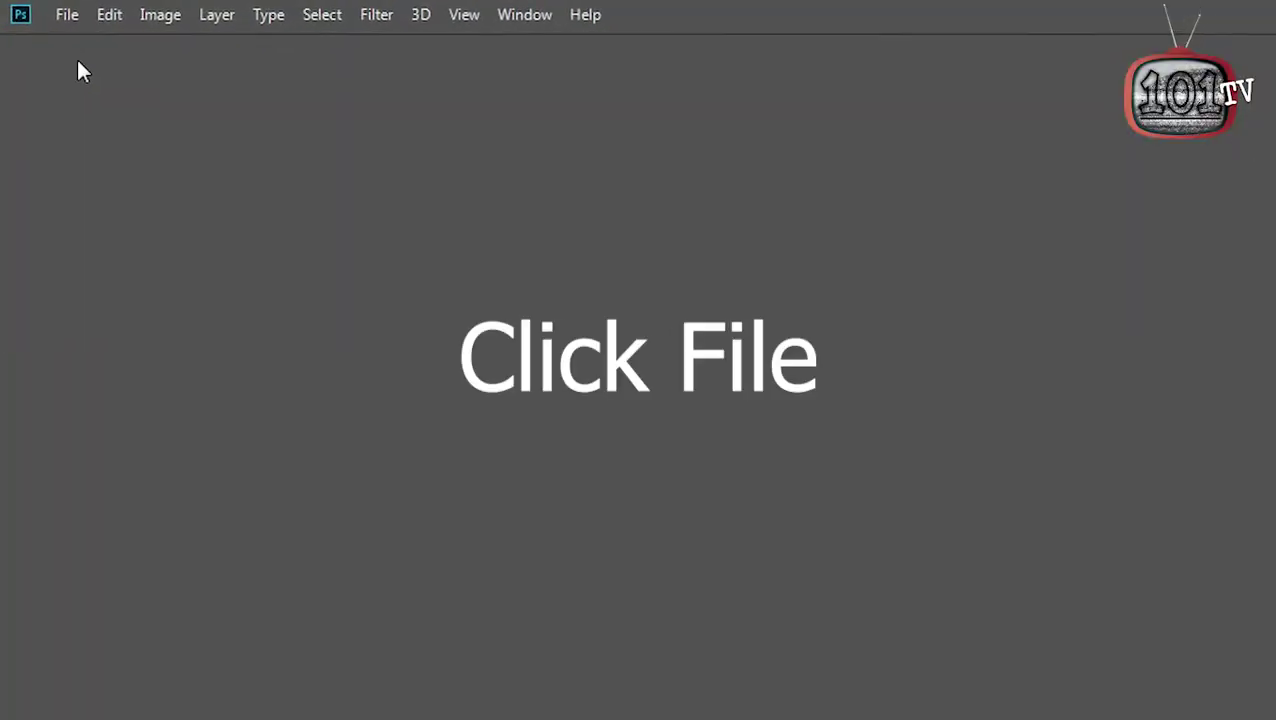
Step: Set up a new A4 landscape document, 297 × 210 mm at 300 ppi, white background
{"action": "left_click", "coordinate": [51, 12]}
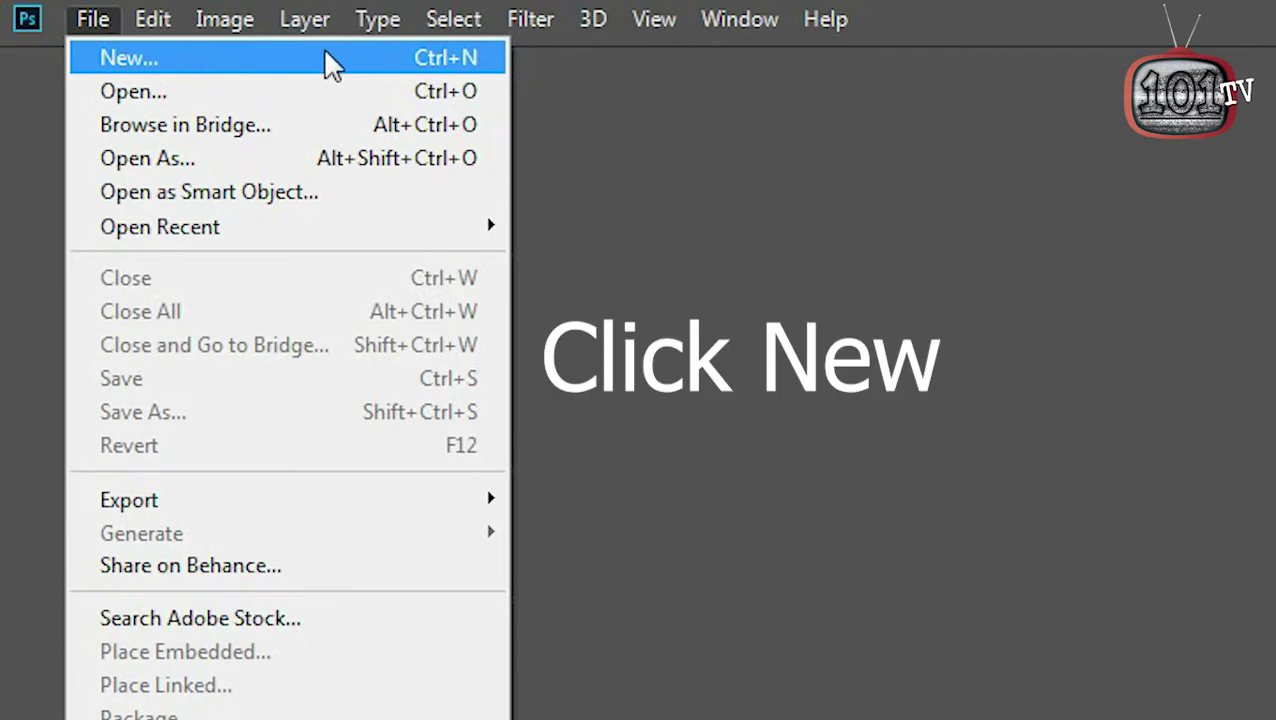
{"action": "left_click", "coordinate": [368, 70]}
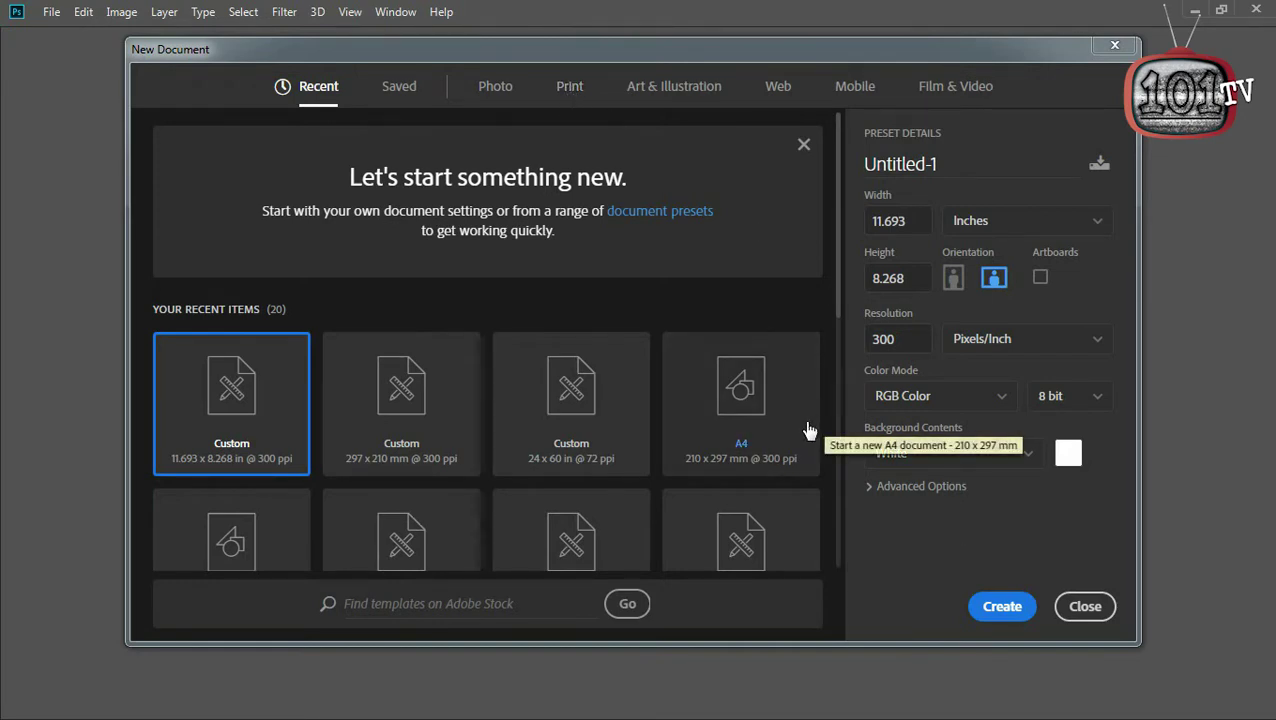
{"action": "left_click", "coordinate": [762, 436]}
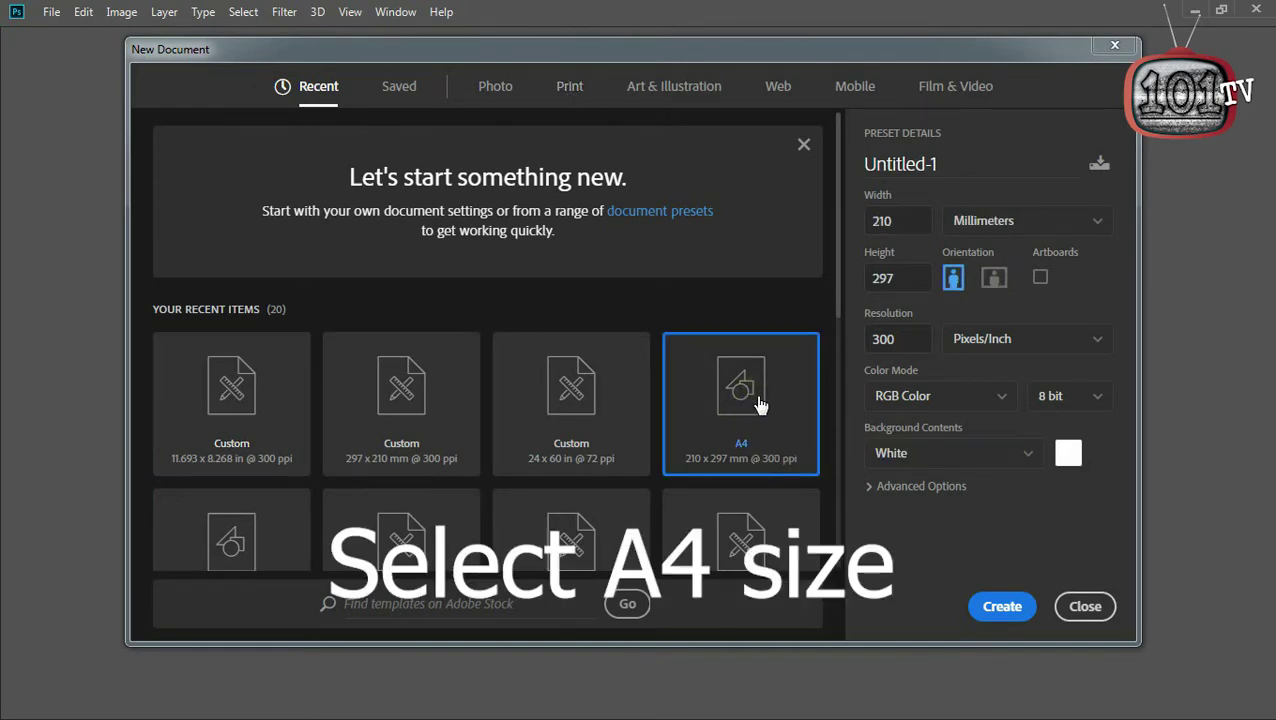
{"action": "left_click", "coordinate": [996, 282]}
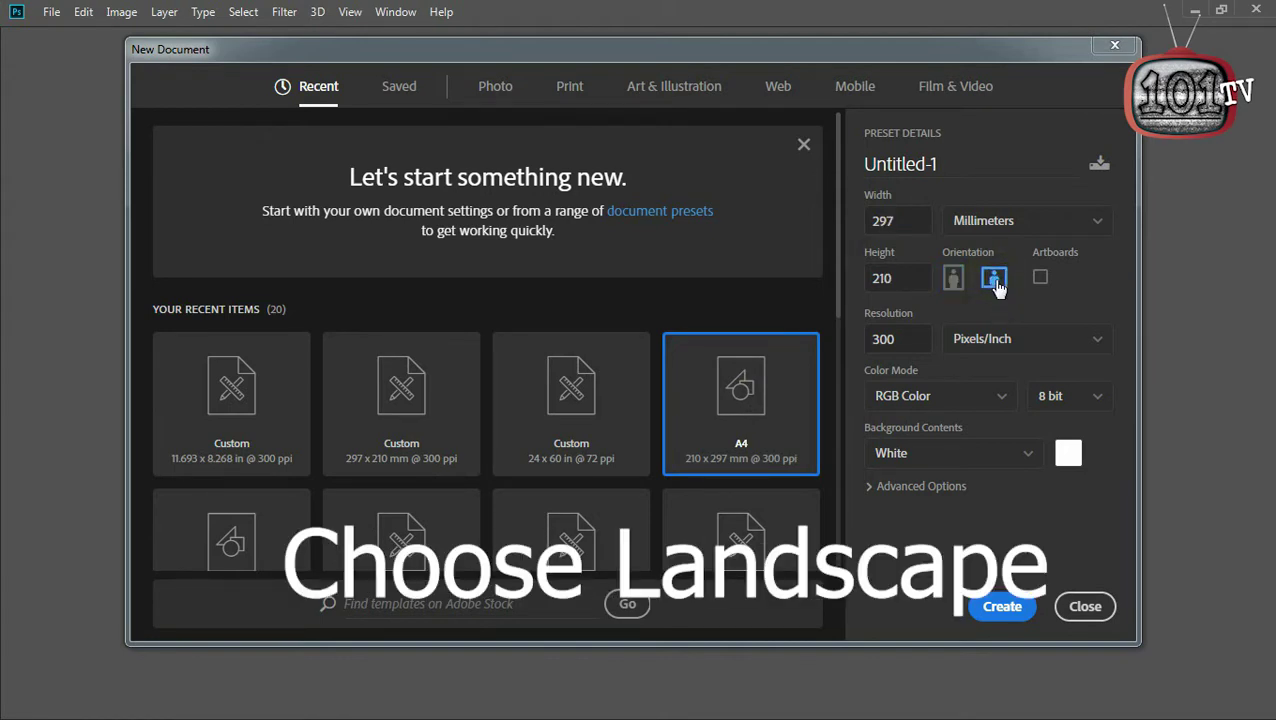
Step: Create the A4 document and drag the SAND photo from the RAW folder toward it
{"action": "left_click", "coordinate": [1001, 610]}
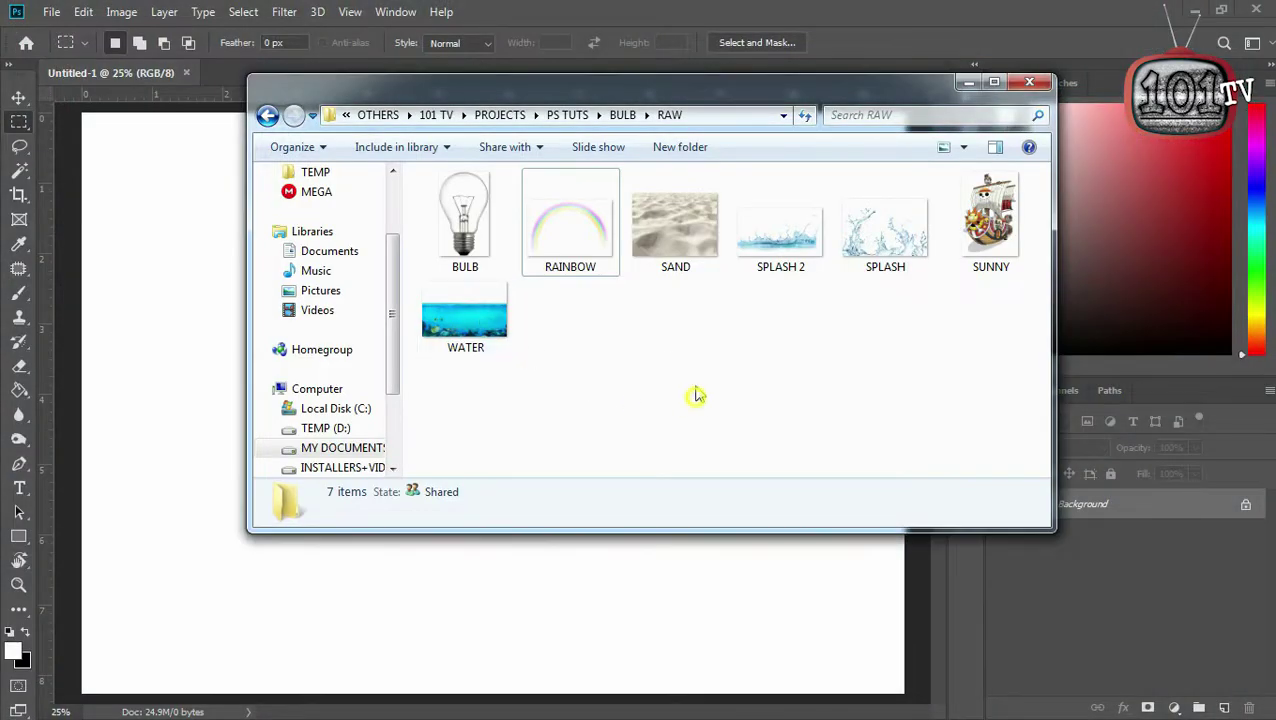
{"action": "left_click_drag", "start_coordinate": [700, 88], "coordinate": [642, 133]}
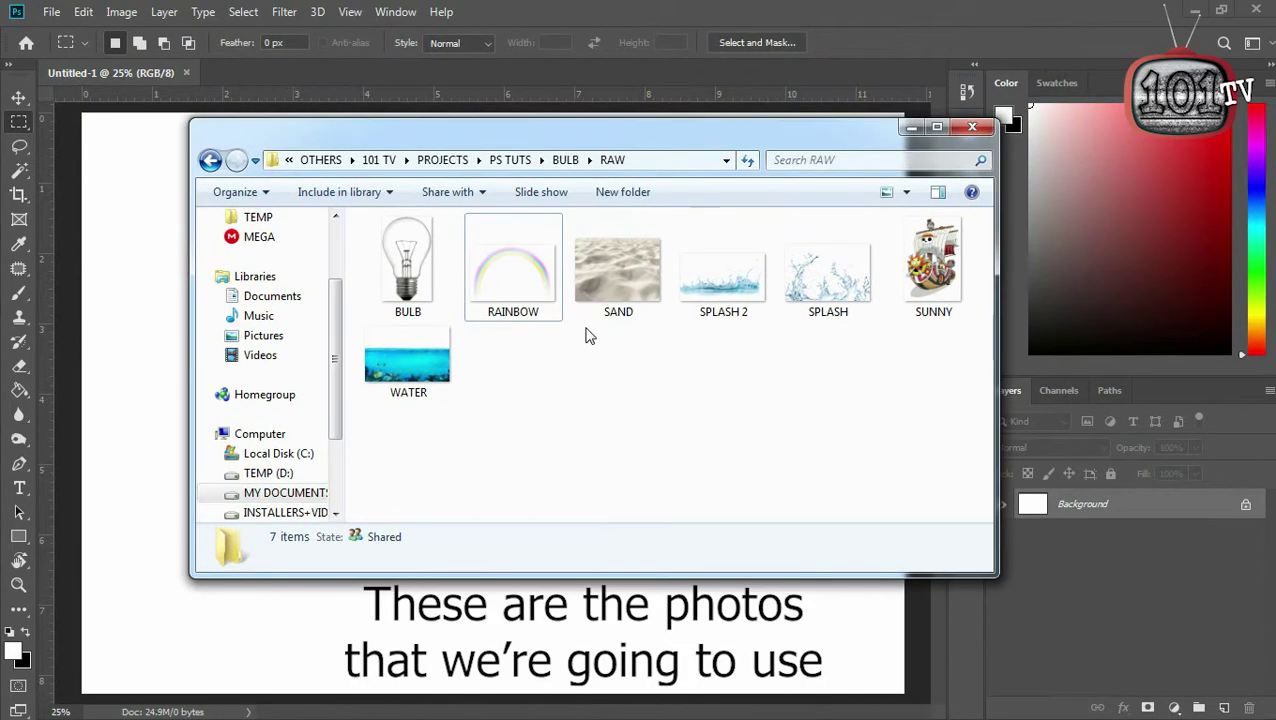
{"action": "right_click", "coordinate": [699, 401]}
{"action": "left_click", "coordinate": [570, 424]}
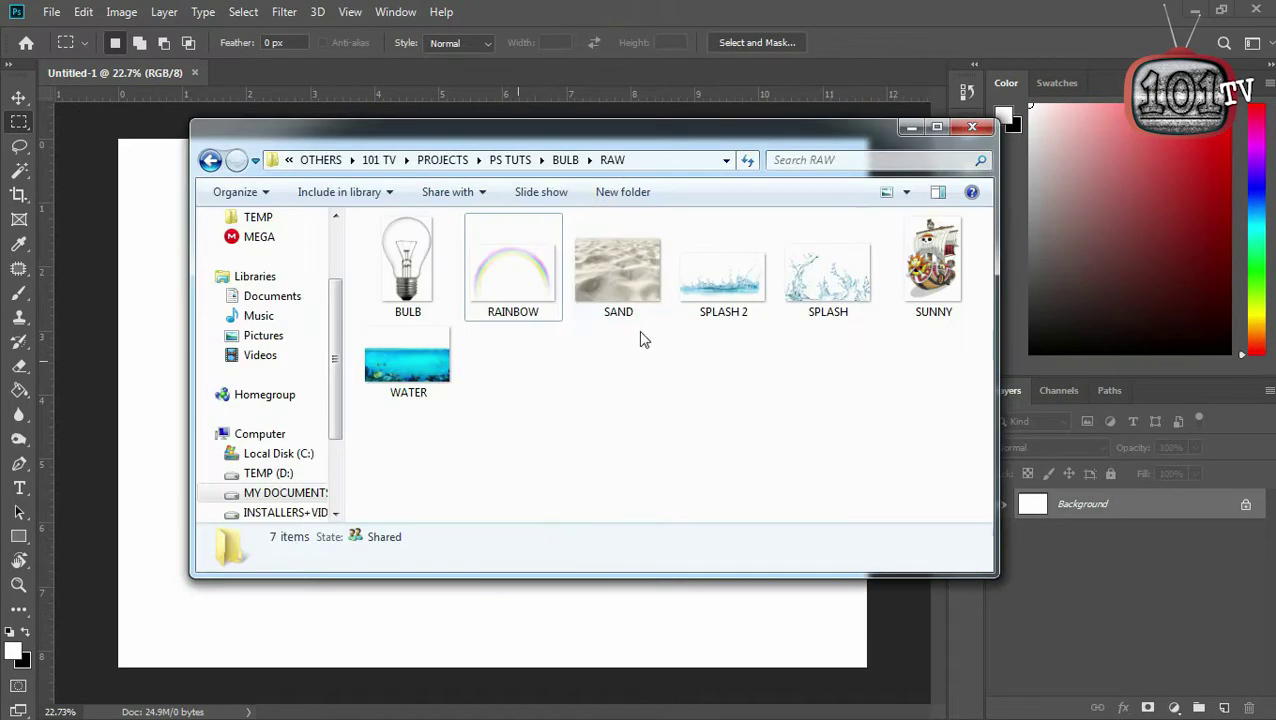
{"action": "left_click", "coordinate": [620, 285]}
{"action": "left_click_drag", "start_coordinate": [618, 279], "coordinate": [453, 612]}
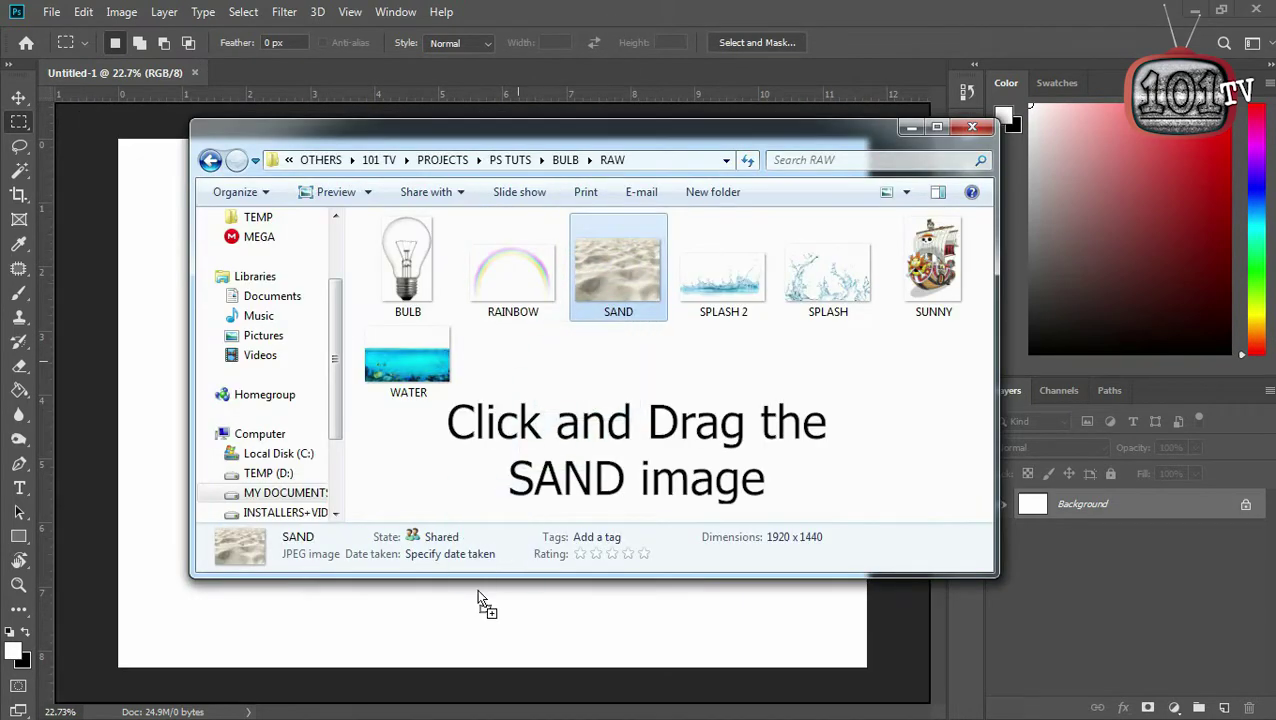
{"action": "key", "text": "alt+Tab"}
Step: Drop the SAND photo and scale it to cover the entire A4 canvas
{"action": "left_click_drag", "start_coordinate": [453, 612], "coordinate": [459, 618]}
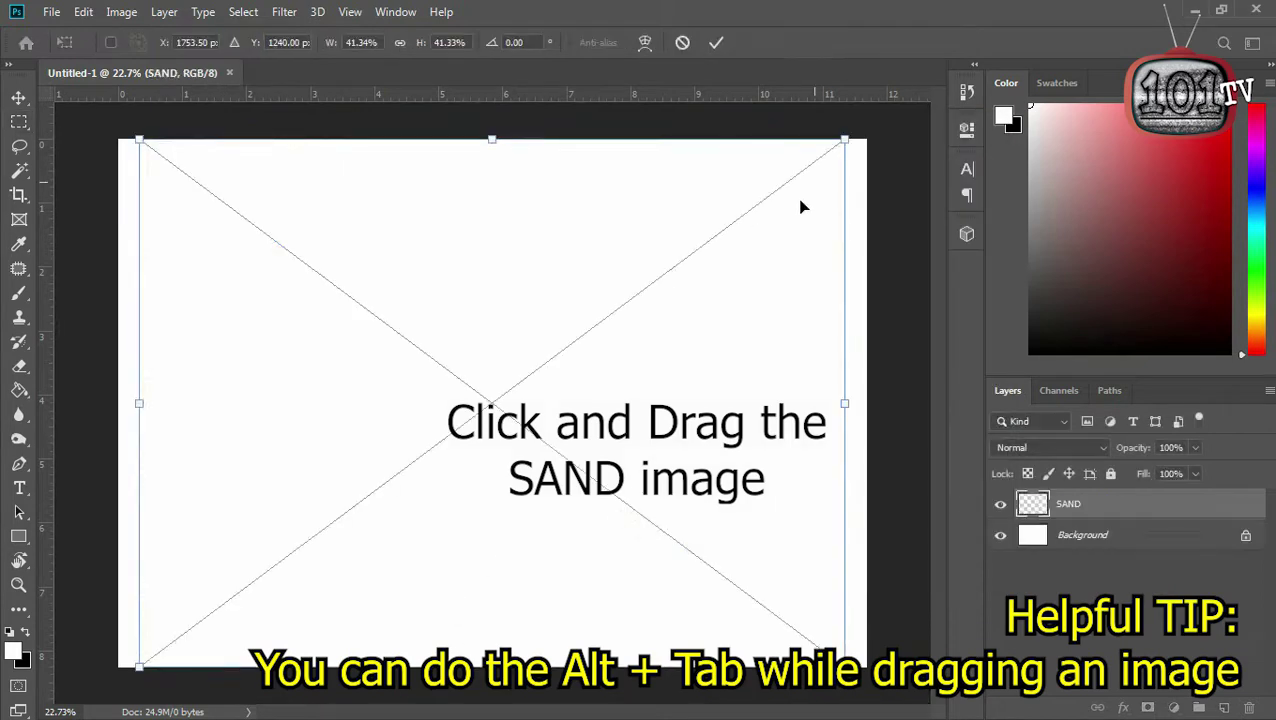
{"action": "key", "text": "ctrl+minus"}
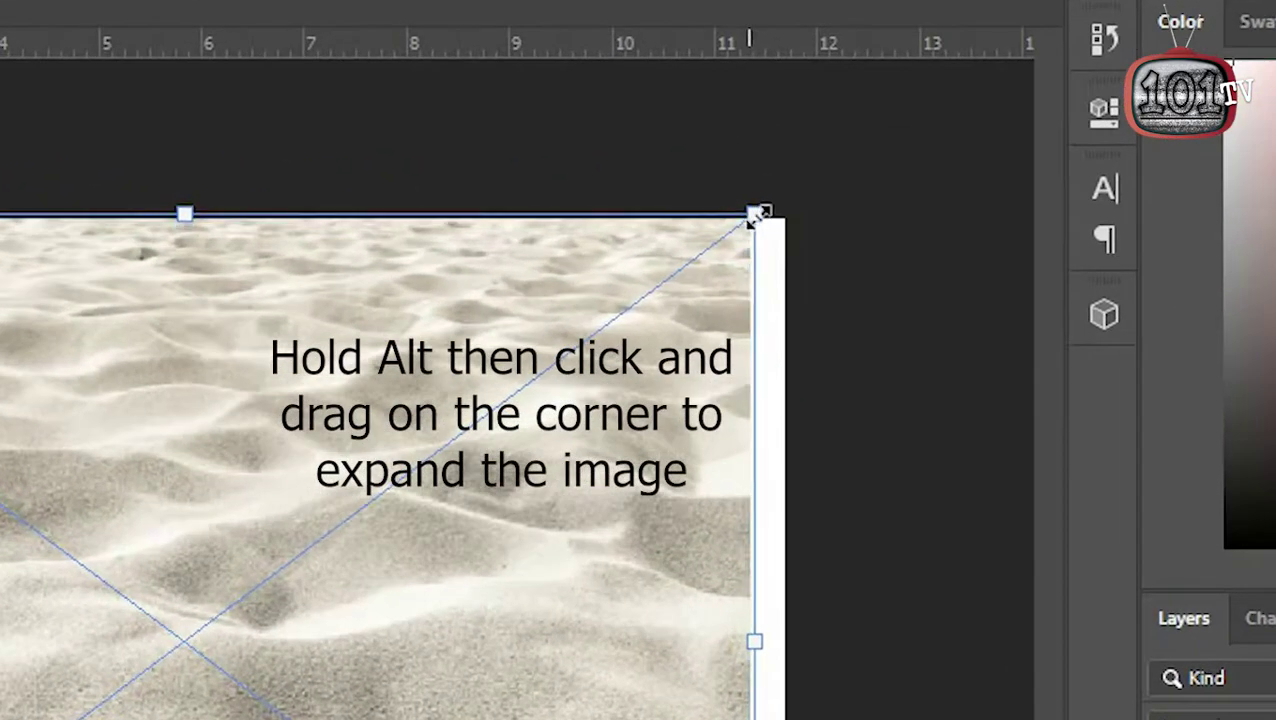
{"action": "mouse_move", "coordinate": [783, 187]}
{"action": "left_mouse_down"}
{"action": "mouse_move", "coordinate": [803, 169]}
{"action": "mouse_move", "coordinate": [787, 186]}
{"action": "left_mouse_up"}
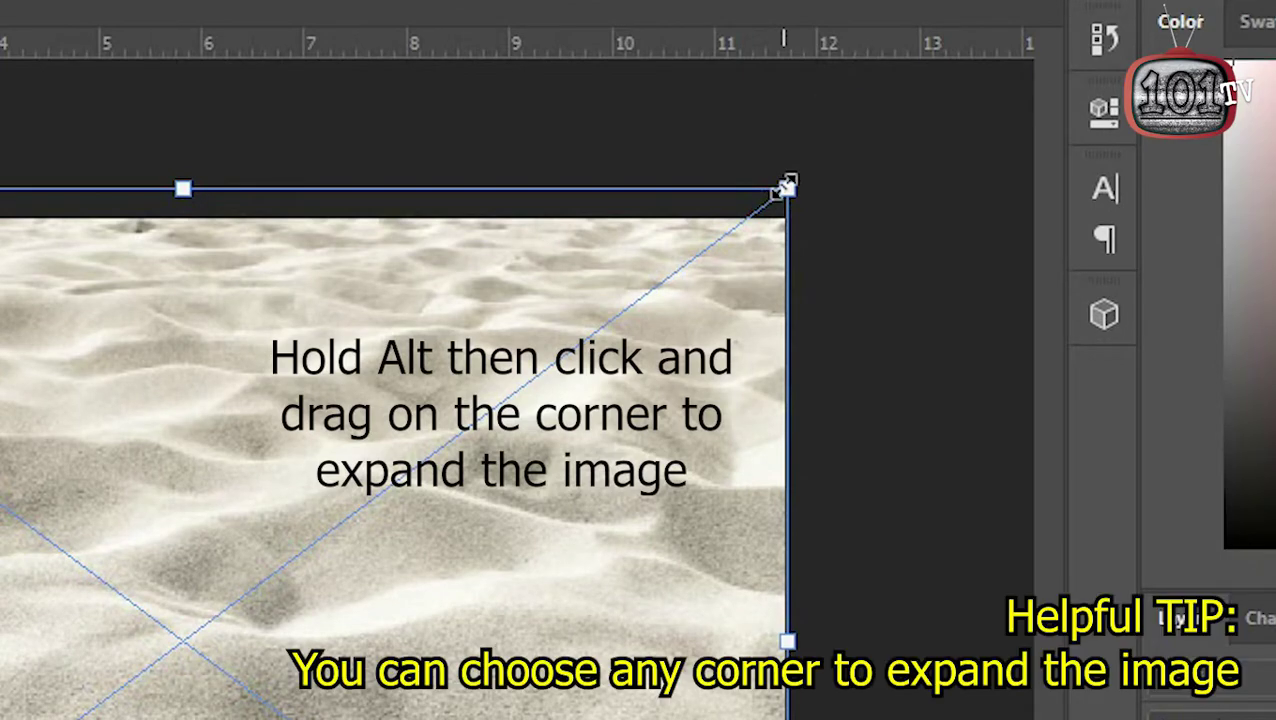
{"action": "key", "text": "Return"}
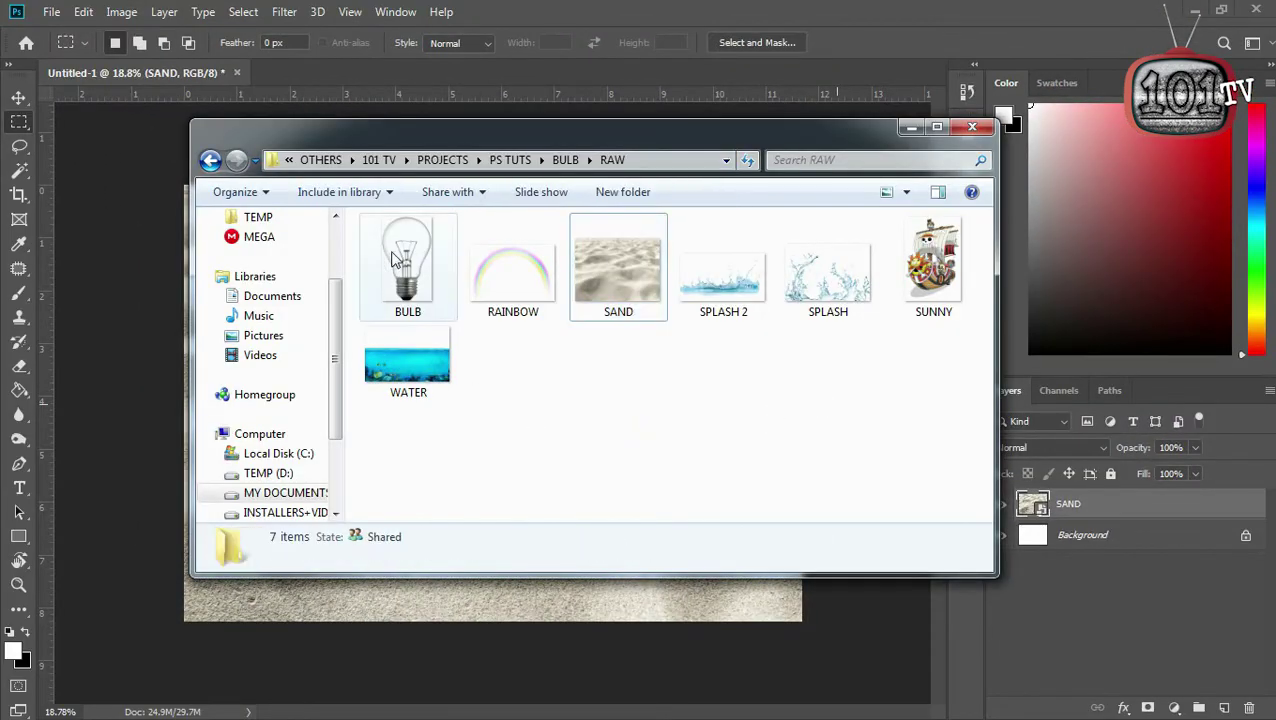
Step: Place the BULB photo, rotated about 100° onto its side, lying across the sand
{"action": "mouse_move", "coordinate": [393, 238]}
{"action": "left_mouse_down"}
{"action": "mouse_move", "coordinate": [430, 313]}
{"action": "mouse_move", "coordinate": [409, 598]}
{"action": "left_mouse_up"}
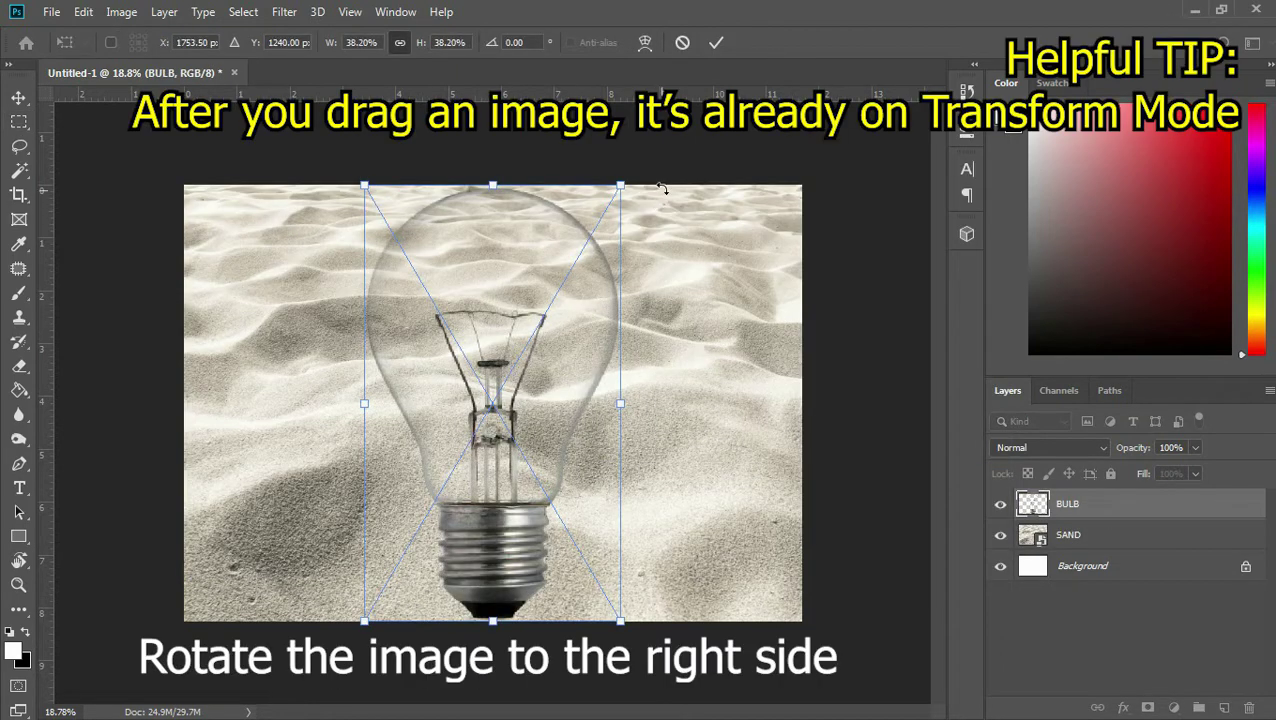
{"action": "mouse_move", "coordinate": [661, 191]}
{"action": "left_mouse_down"}
{"action": "mouse_move", "coordinate": [730, 459]}
{"action": "mouse_move", "coordinate": [621, 561]}
{"action": "left_mouse_up"}
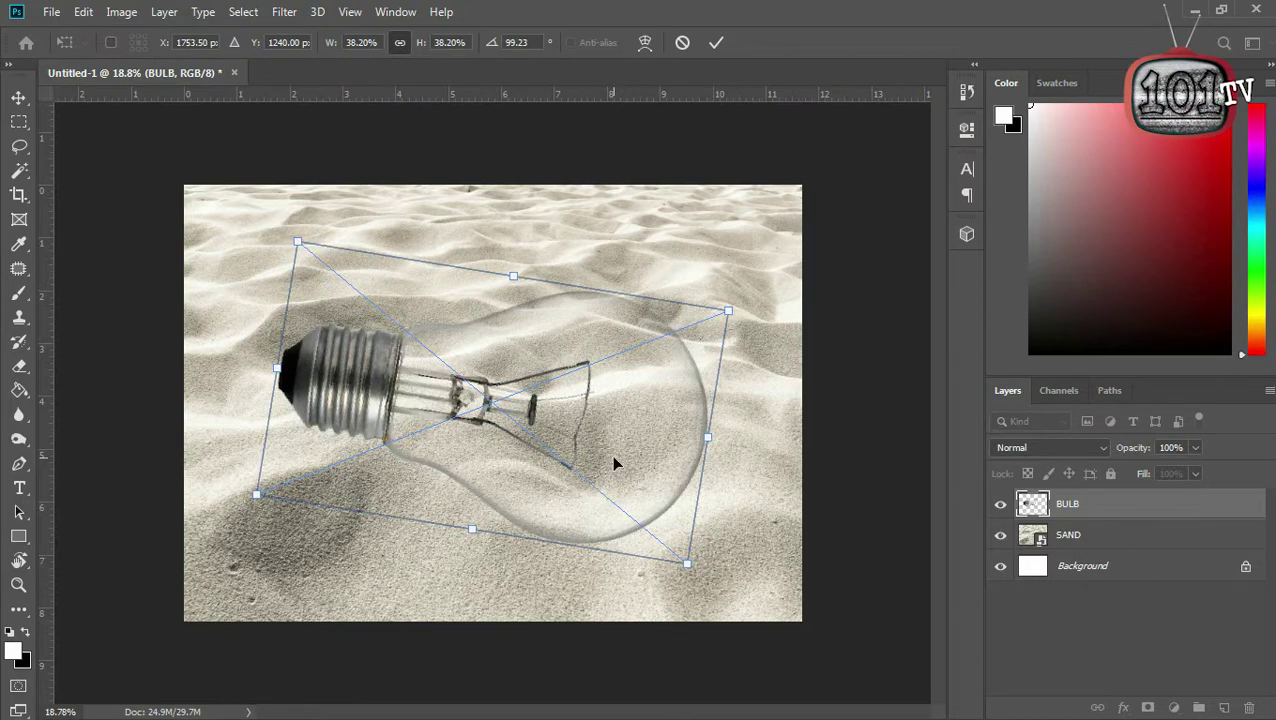
{"action": "left_click_drag", "start_coordinate": [615, 461], "coordinate": [650, 398]}
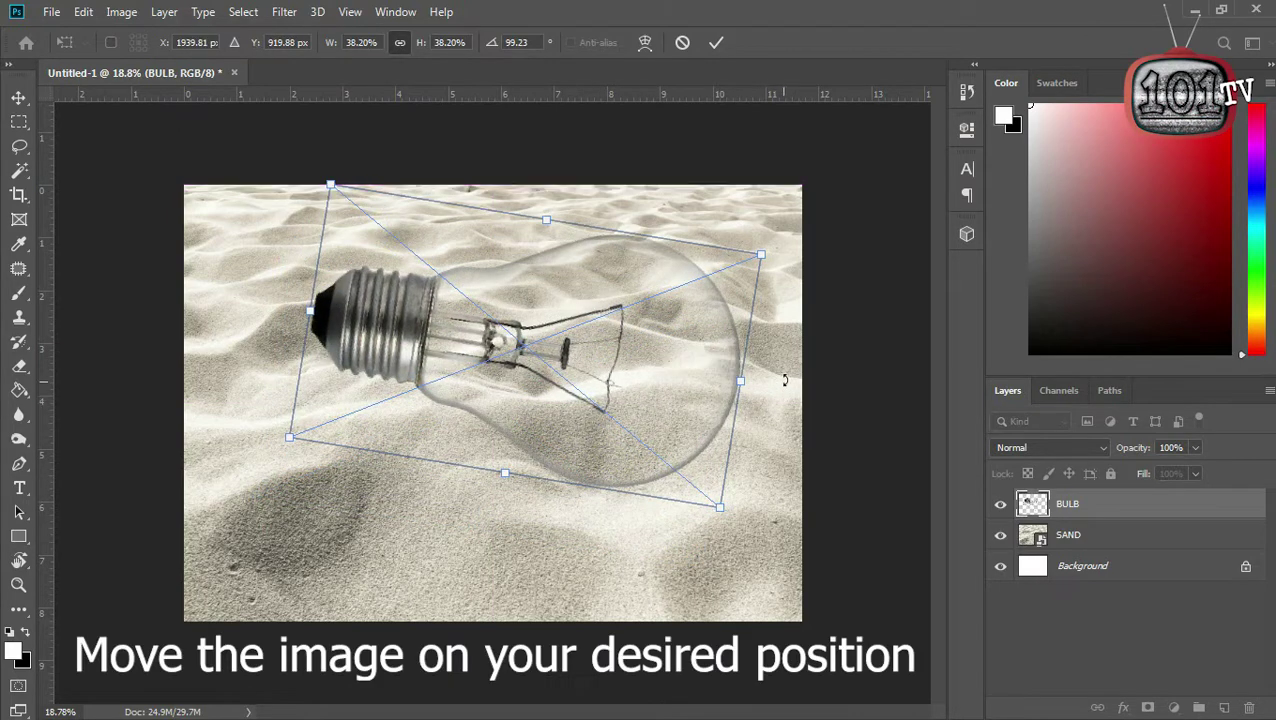
{"action": "left_click_drag", "start_coordinate": [787, 366], "coordinate": [792, 369]}
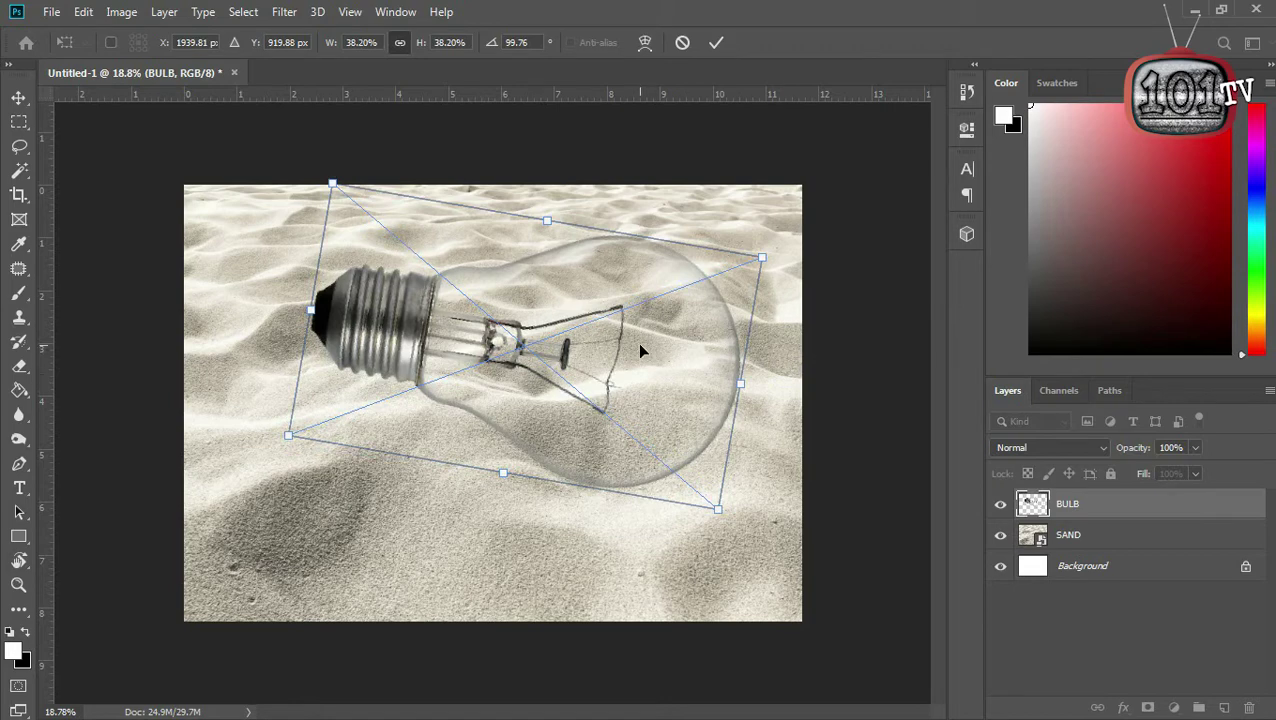
{"action": "key", "text": "Return"}
{"action": "key", "text": "m"}
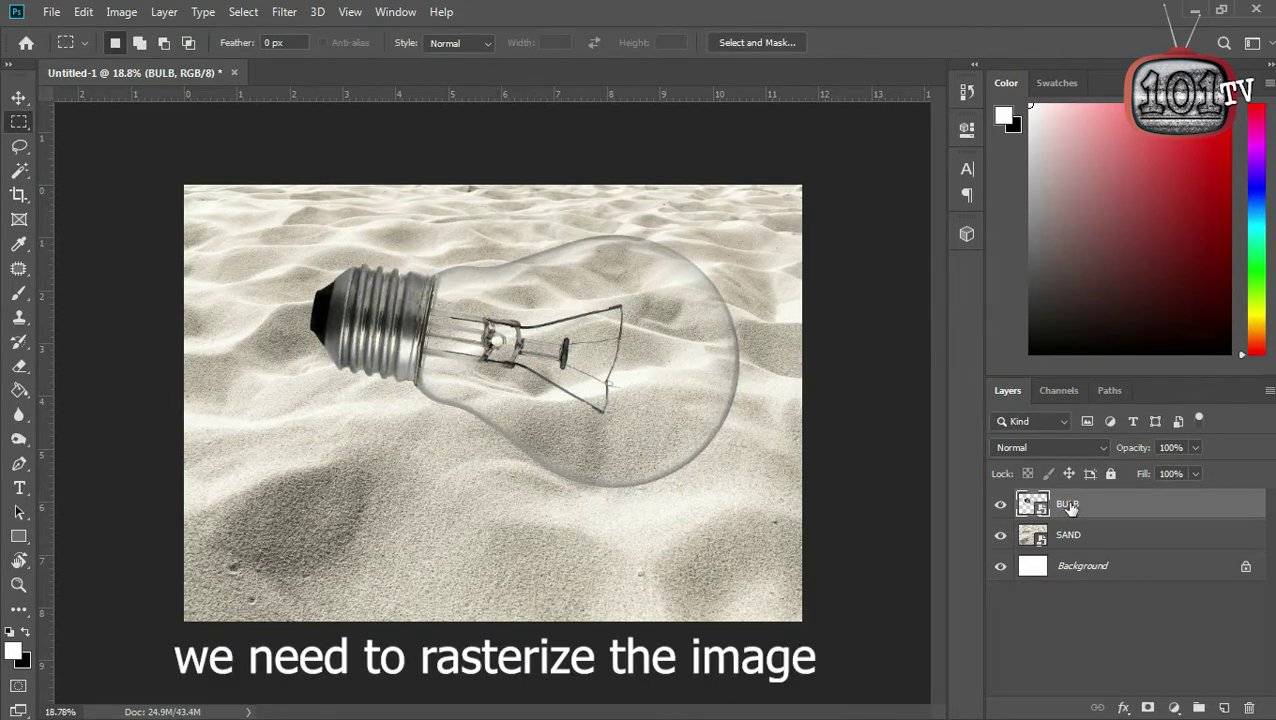
Step: Rasterize the BULB layer and pick the Eraser with a 194 px brush
{"action": "right_click", "coordinate": [1068, 505]}
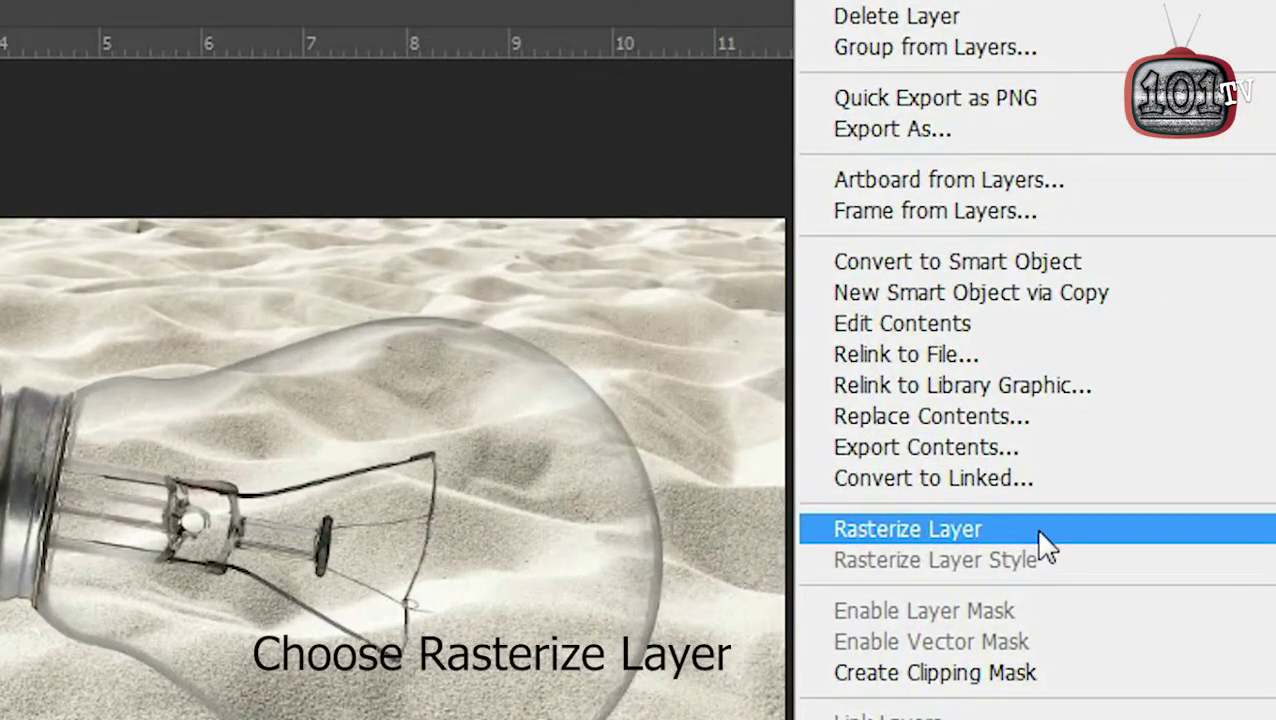
{"action": "left_click", "coordinate": [933, 345]}
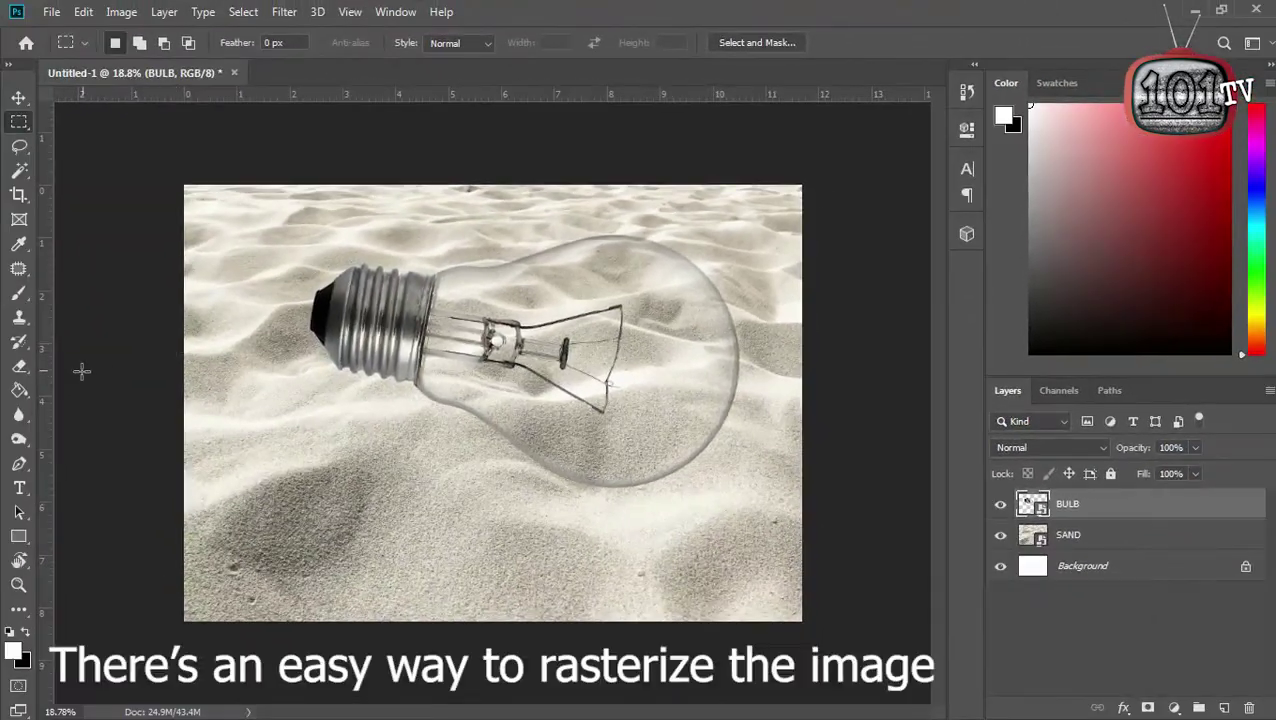
{"action": "left_click", "coordinate": [27, 378]}
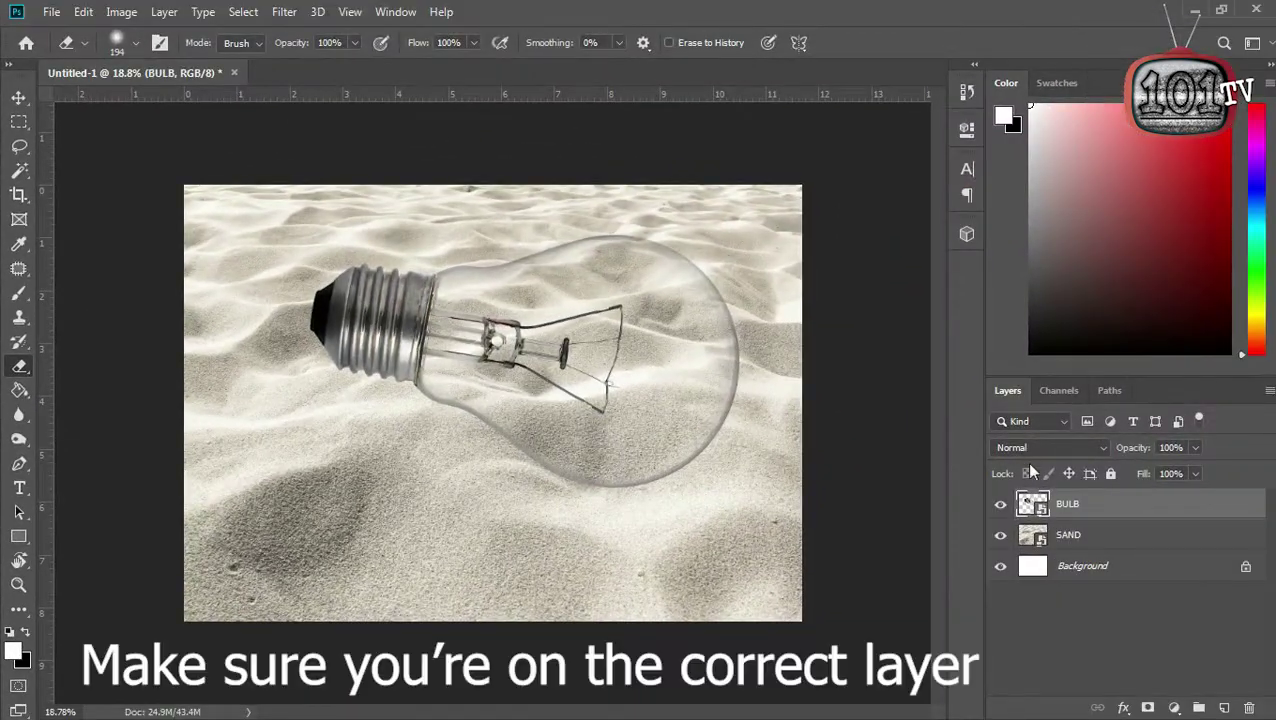
Step: Confirm rasterizing the bulb and enlarge the eraser brush to 684 px
{"action": "left_click", "coordinate": [589, 443]}
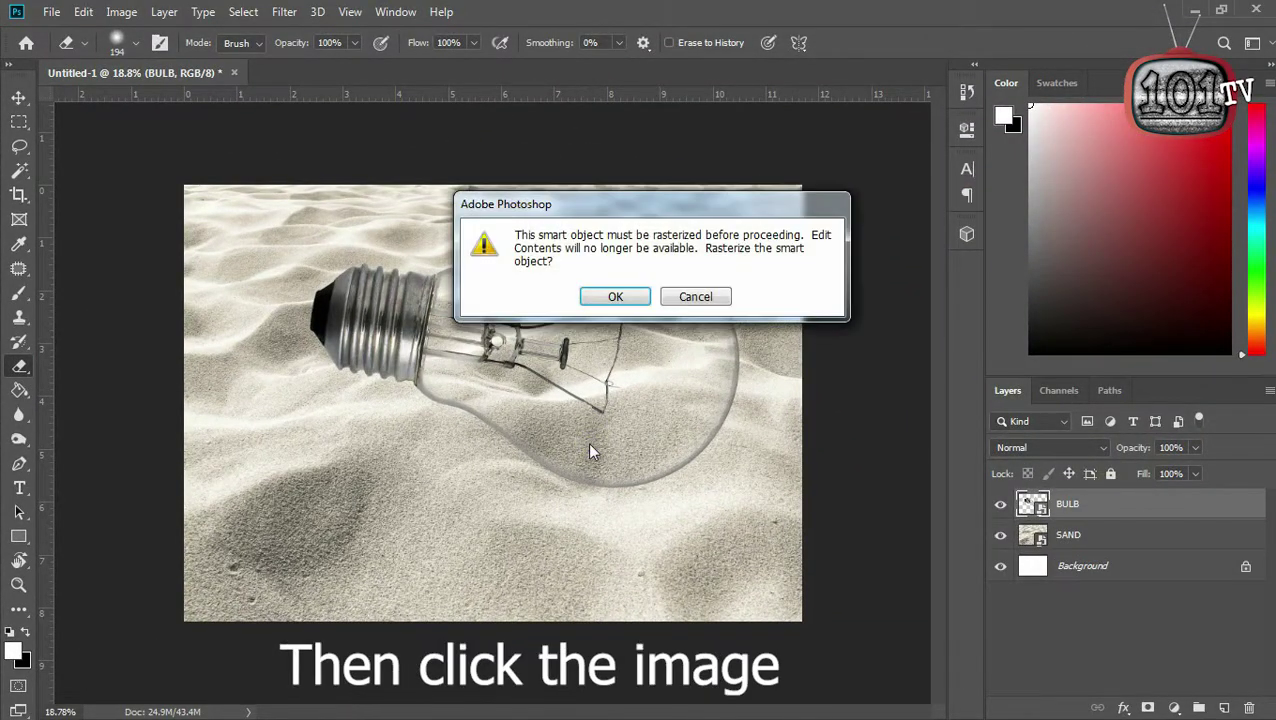
{"action": "left_click", "coordinate": [617, 298]}
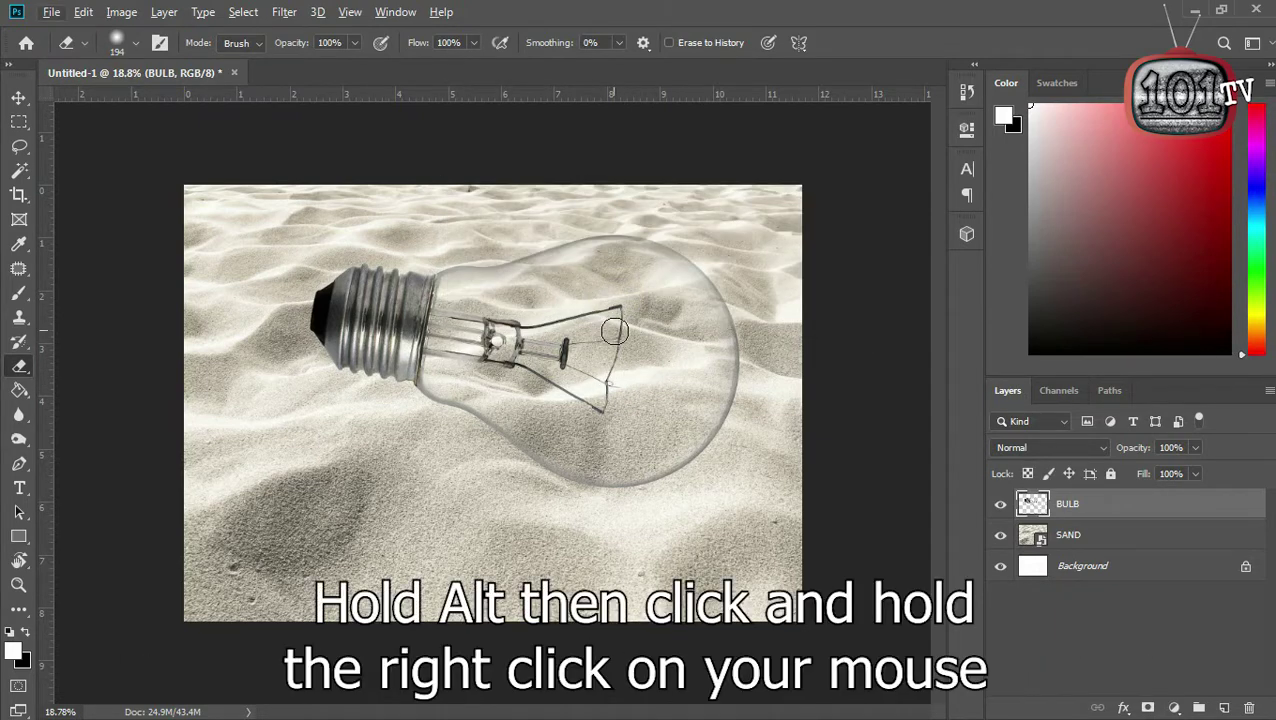
{"action": "left_click_drag", "start_coordinate": [615, 333], "coordinate": [607, 365]}
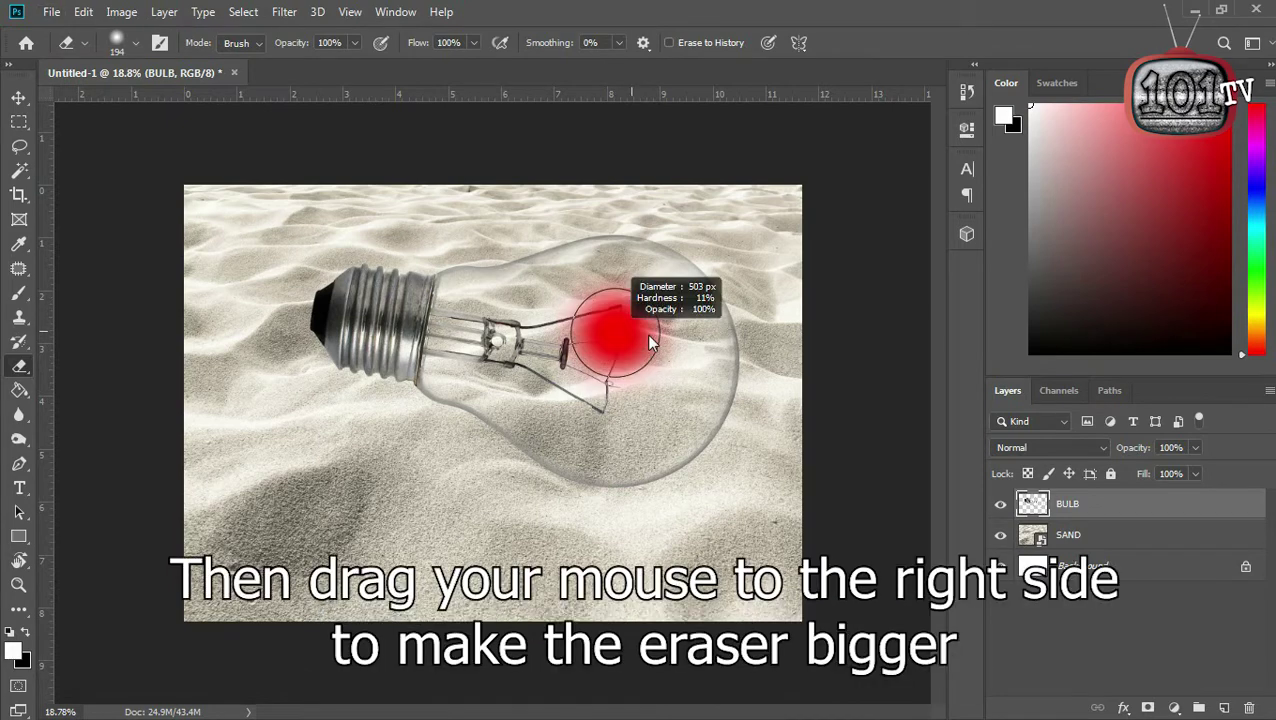
{"action": "key", "text": "ctrl+plus"}
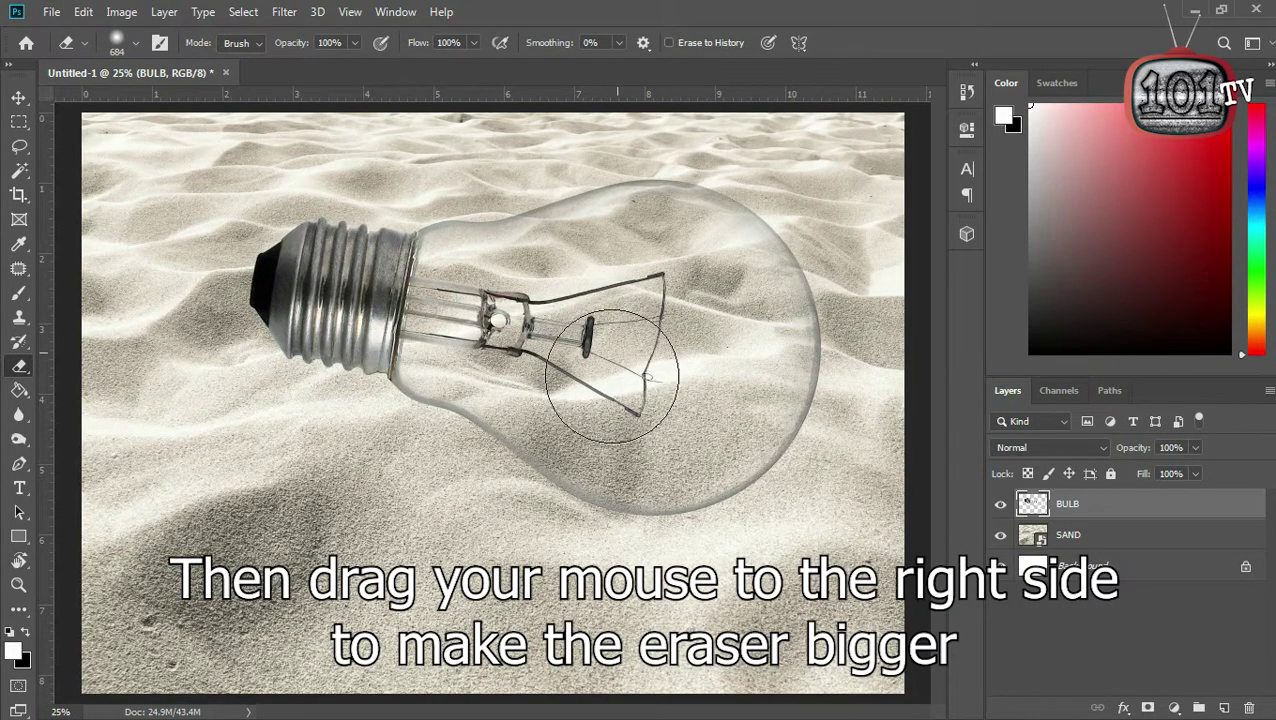
Step: Erase the filament wires, neck stubs and haze inside the bulb
{"action": "mouse_move", "coordinate": [637, 303]}
{"action": "left_mouse_down"}
{"action": "mouse_move", "coordinate": [618, 399]}
{"action": "mouse_move", "coordinate": [555, 337]}
{"action": "mouse_move", "coordinate": [433, 328]}
{"action": "left_mouse_up"}
{"action": "right_click", "coordinate": [500, 343], "text": "alt"}
{"action": "scroll", "coordinate": [433, 328], "scroll_direction": "up", "scroll_amount": 3}
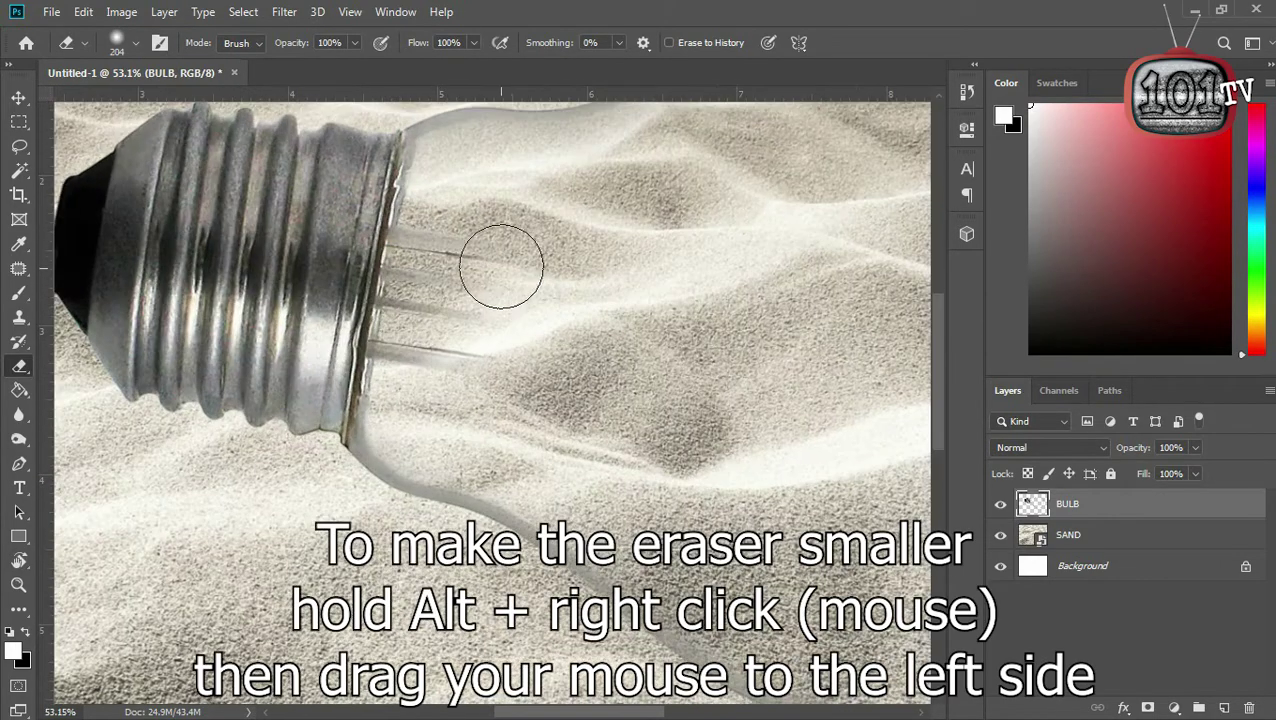
{"action": "mouse_move", "coordinate": [480, 258]}
{"action": "left_mouse_down"}
{"action": "mouse_move", "coordinate": [427, 248]}
{"action": "mouse_move", "coordinate": [447, 265]}
{"action": "mouse_move", "coordinate": [416, 360]}
{"action": "mouse_move", "coordinate": [399, 360]}
{"action": "left_mouse_up"}
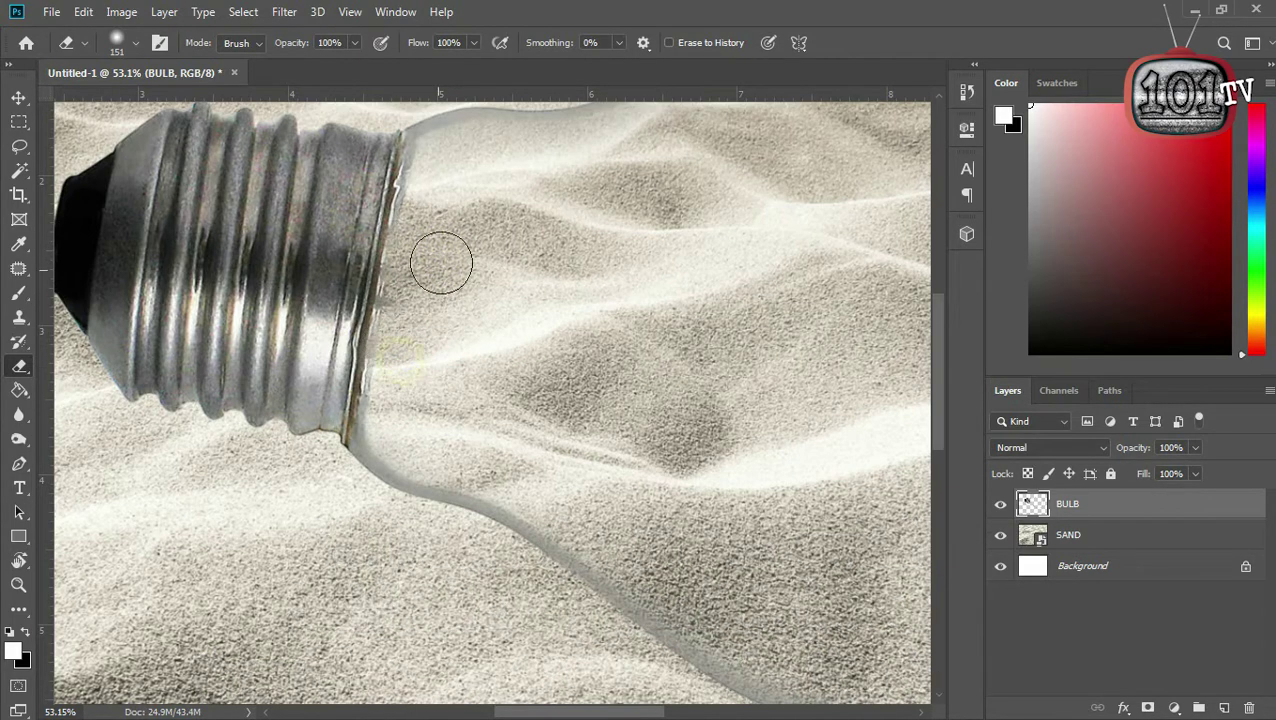
{"action": "left_click_drag", "start_coordinate": [431, 227], "coordinate": [428, 212]}
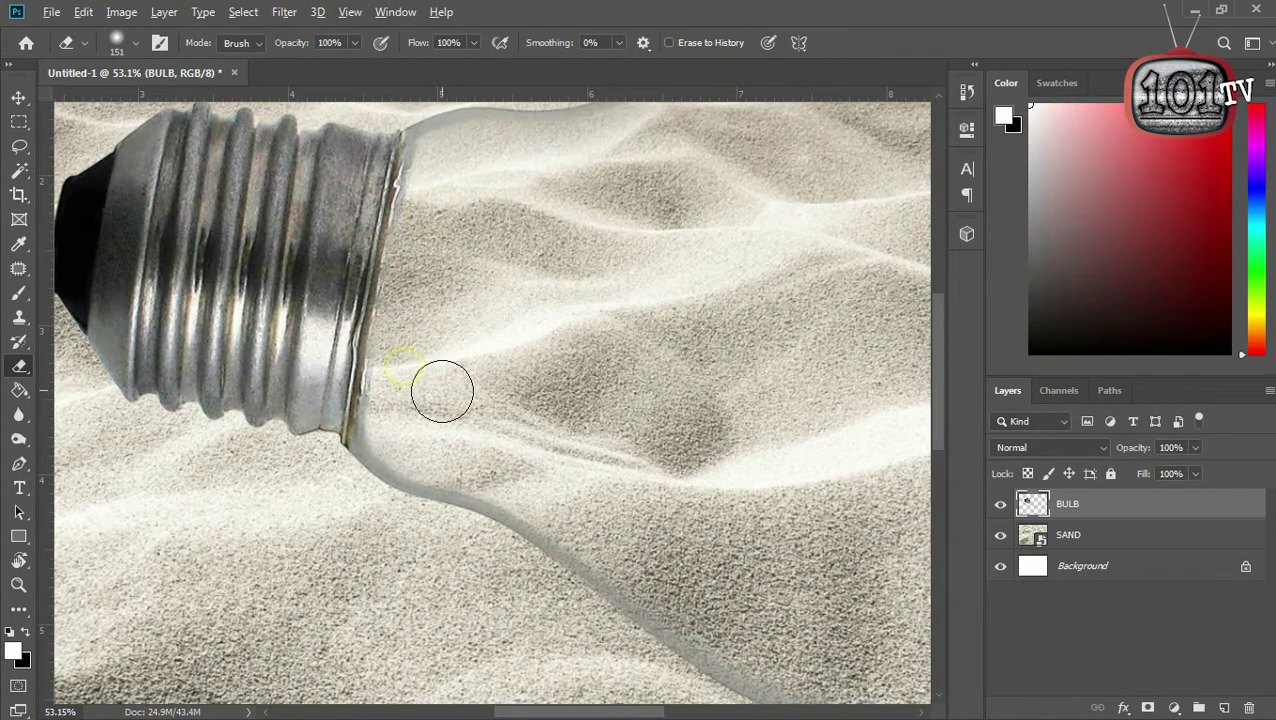
{"action": "key", "text": "ctrl+0"}
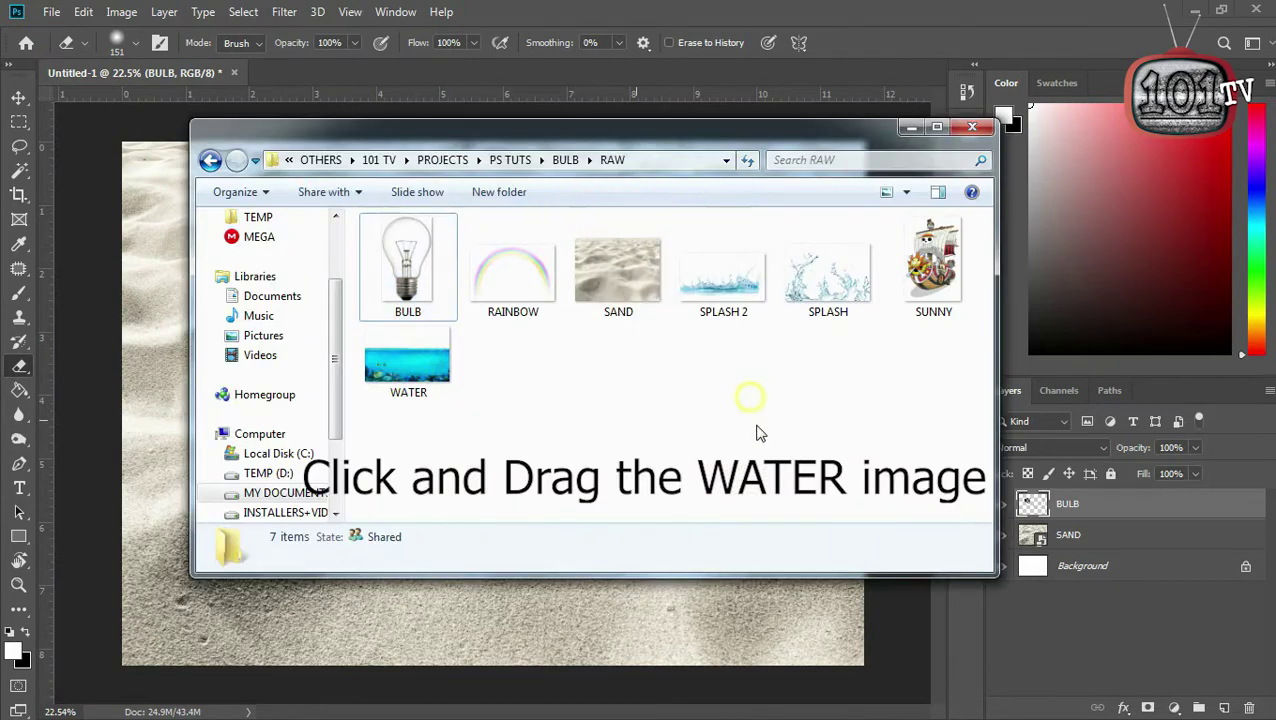
Step: Place the WATER image over the bulb and rasterize it for erasing
{"action": "left_click_drag", "start_coordinate": [392, 372], "coordinate": [657, 399]}
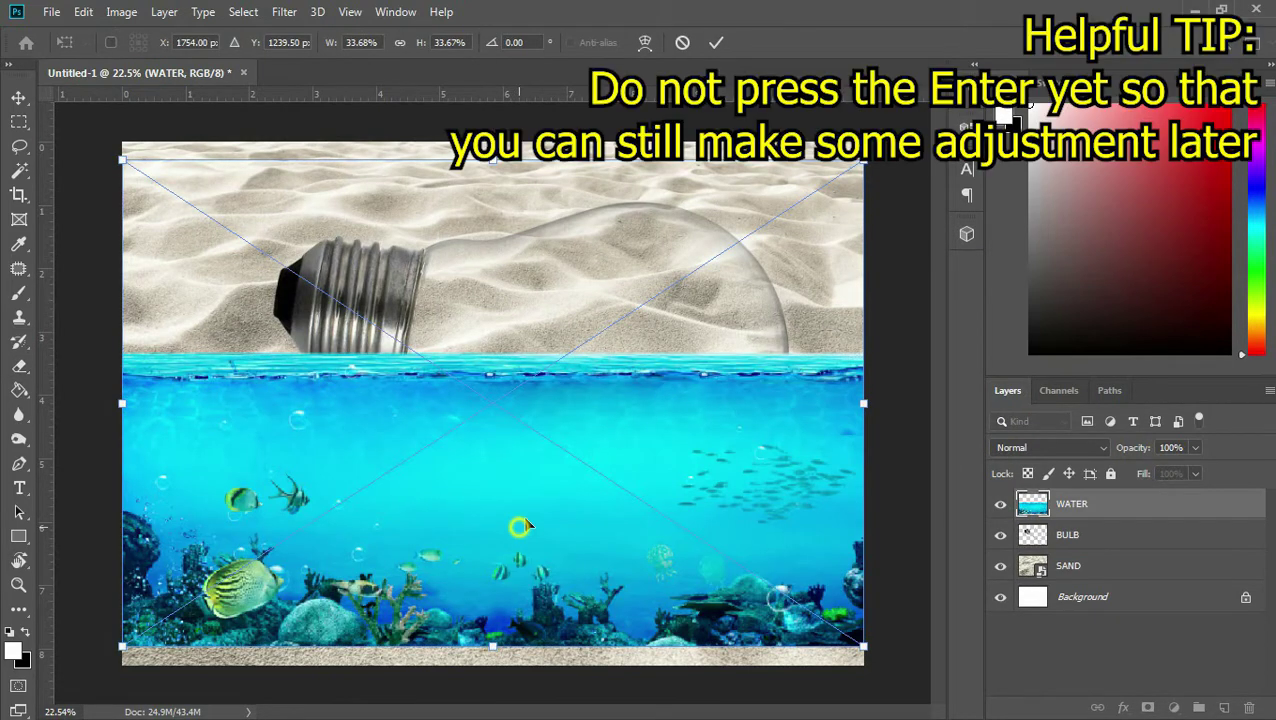
{"action": "left_click_drag", "start_coordinate": [513, 541], "coordinate": [601, 411]}
{"action": "key", "text": "e"}
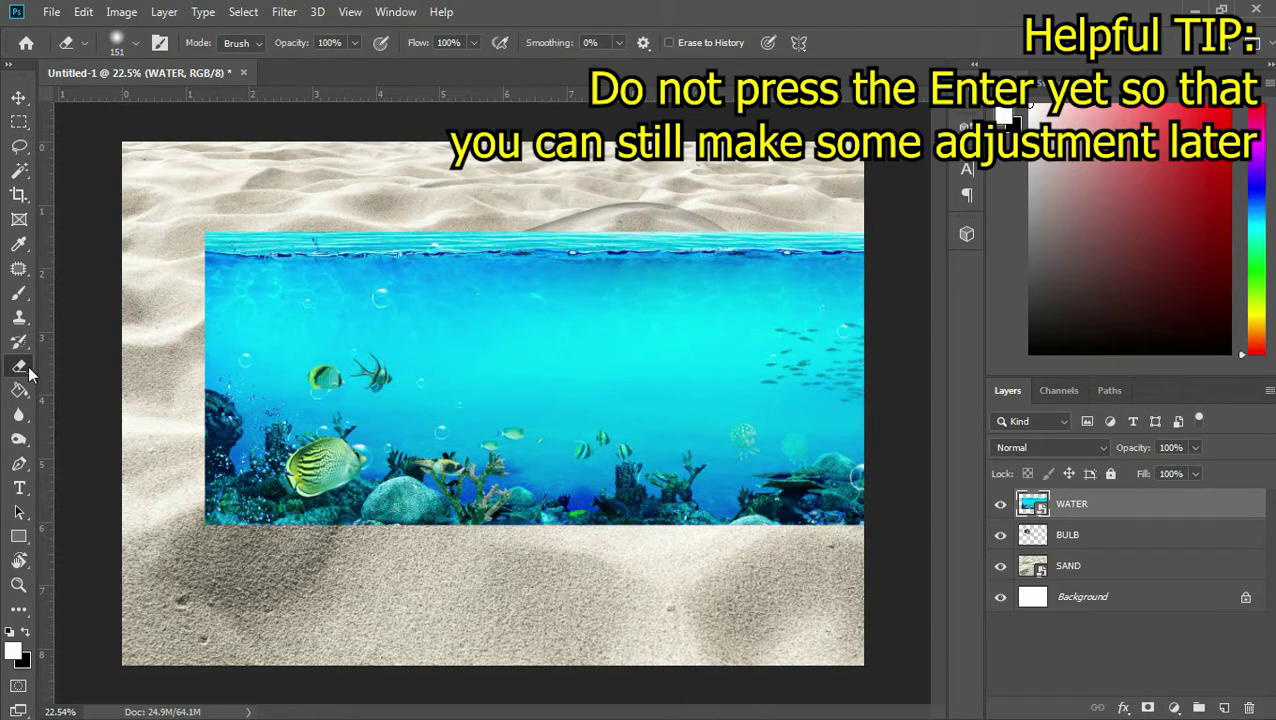
{"action": "left_click", "coordinate": [605, 378]}
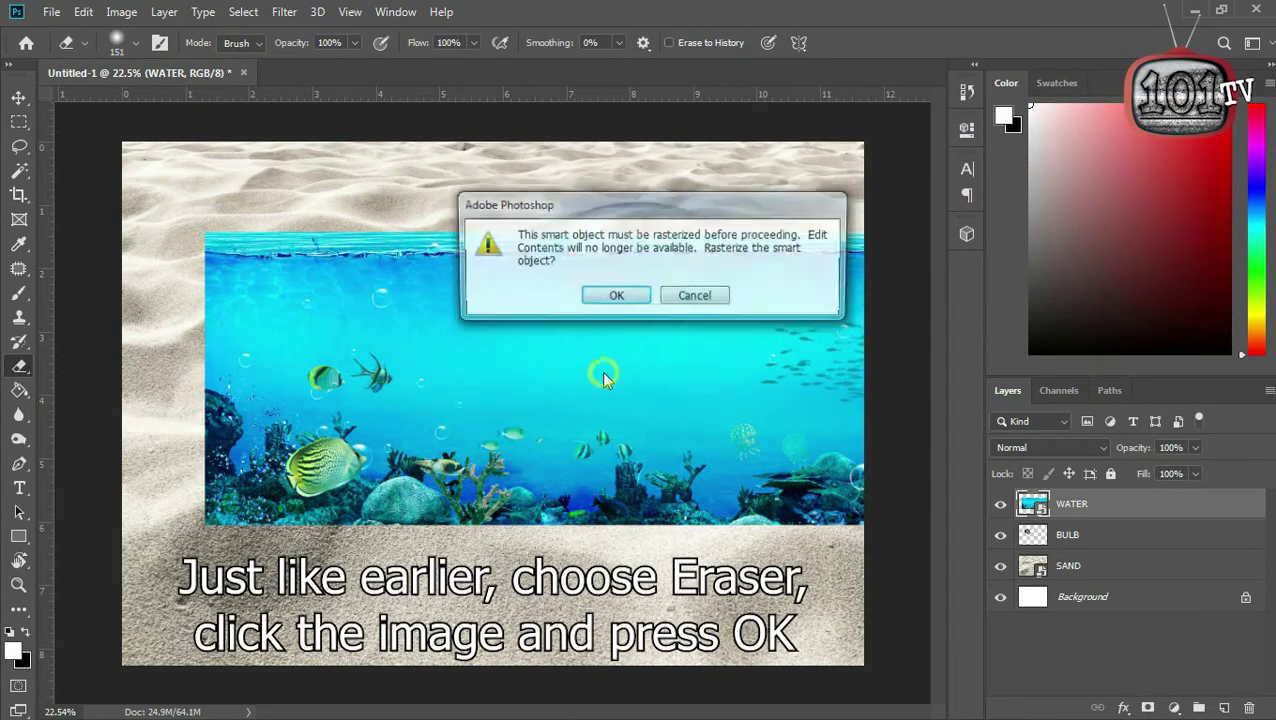
{"action": "left_click", "coordinate": [612, 297]}
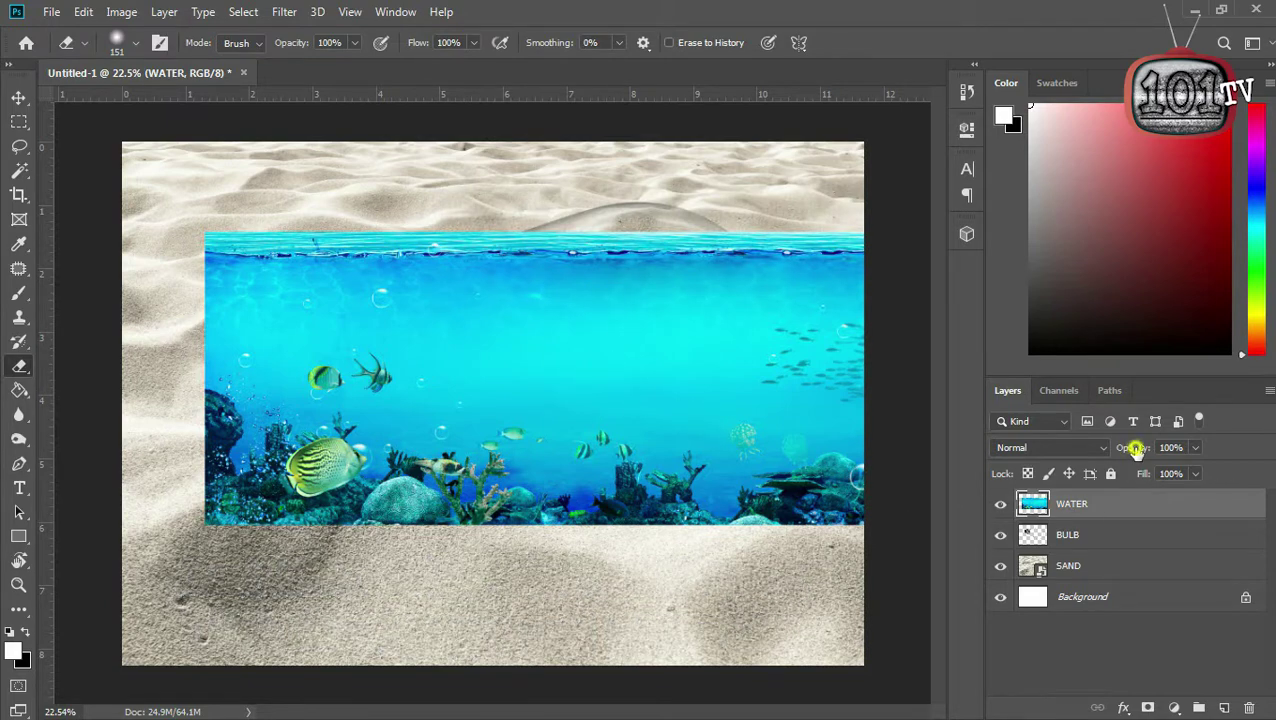
Step: Drop WATER opacity to 58% and scale it to about 55% inside the bulb's lower half
{"action": "left_click_drag", "start_coordinate": [1135, 452], "coordinate": [1107, 448]}
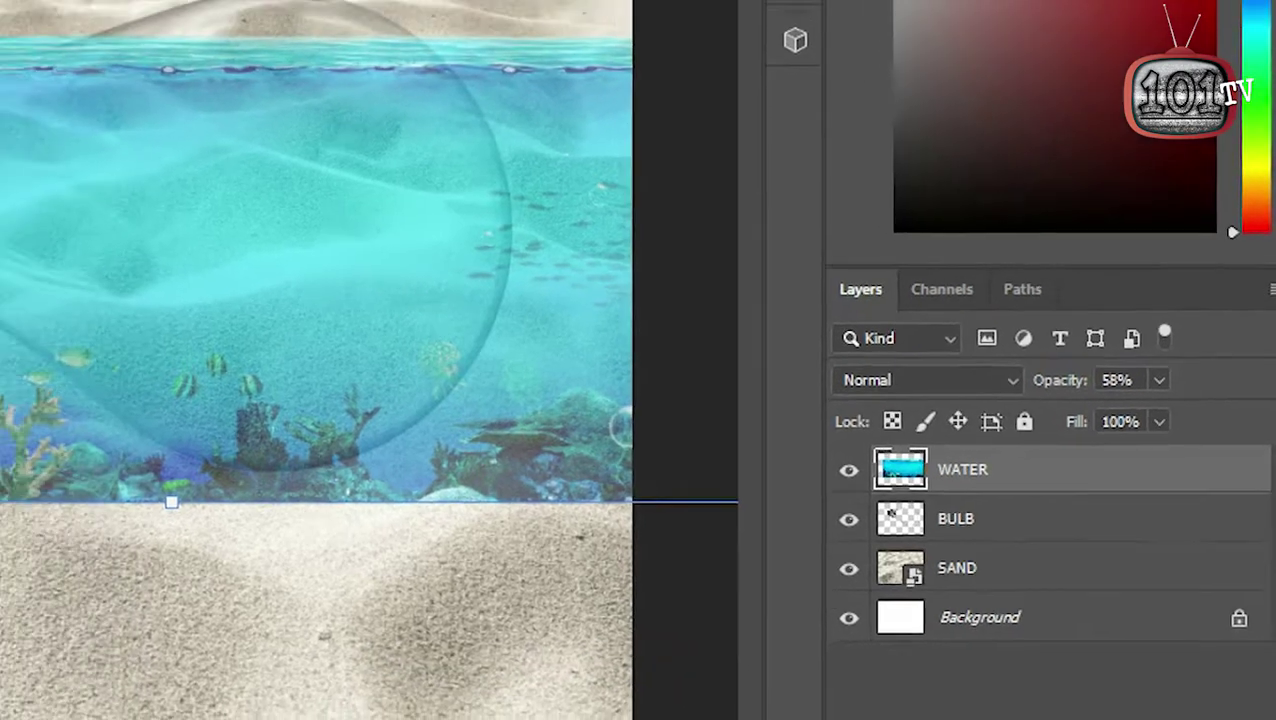
{"action": "key", "text": "ctrl+t"}
{"action": "mouse_move", "coordinate": [250, 228]}
{"action": "left_mouse_down"}
{"action": "mouse_move", "coordinate": [325, 281]}
{"action": "mouse_move", "coordinate": [393, 278]}
{"action": "left_mouse_up"}
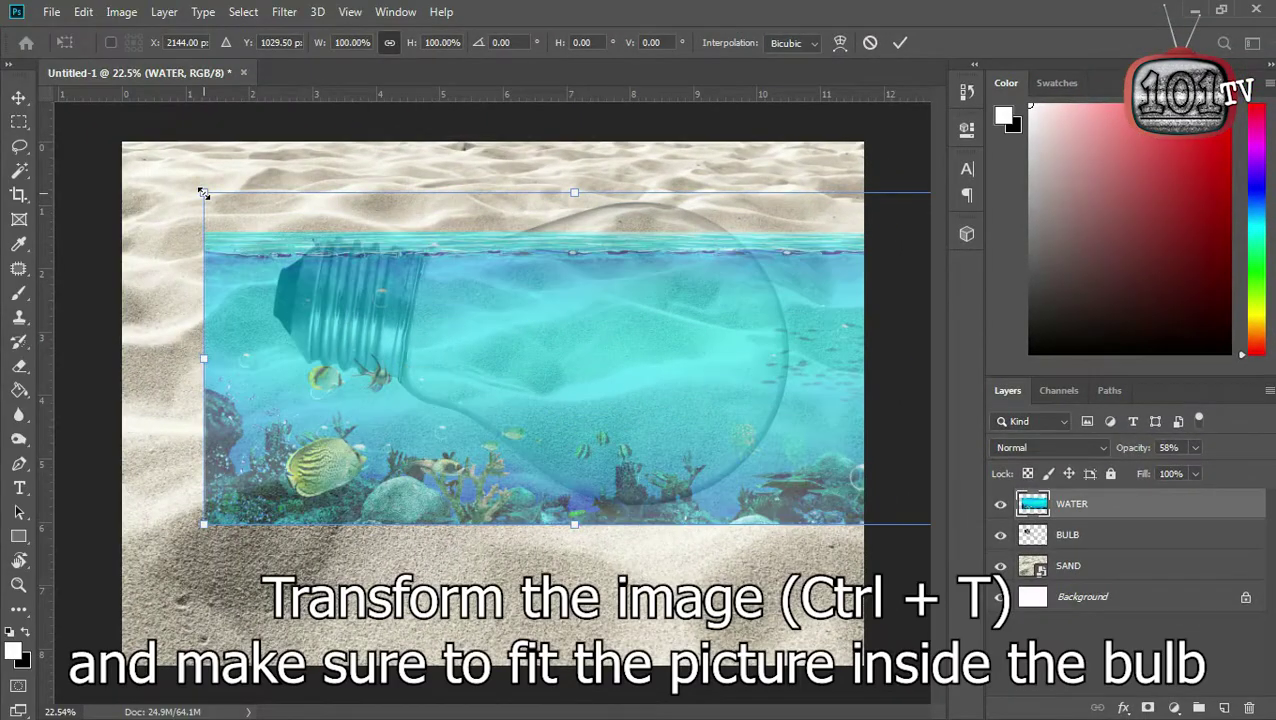
{"action": "left_click_drag", "start_coordinate": [571, 365], "coordinate": [591, 390]}
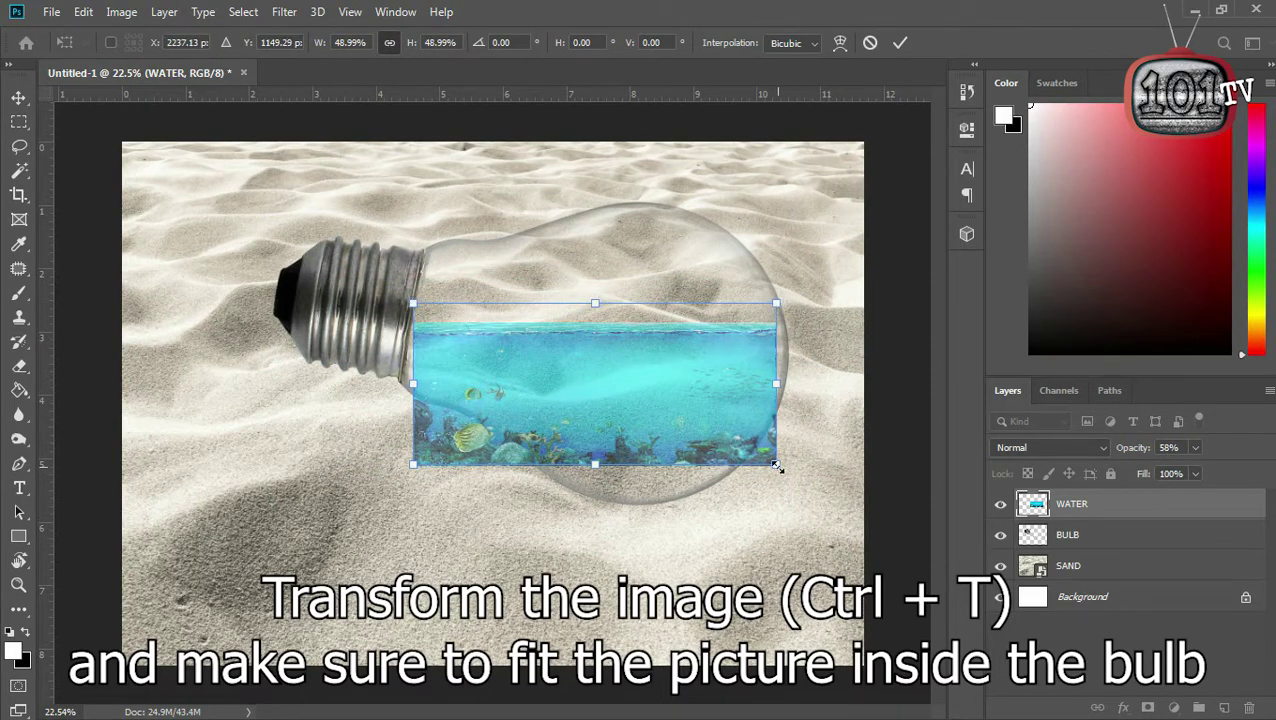
{"action": "left_click_drag", "start_coordinate": [777, 302], "coordinate": [797, 293]}
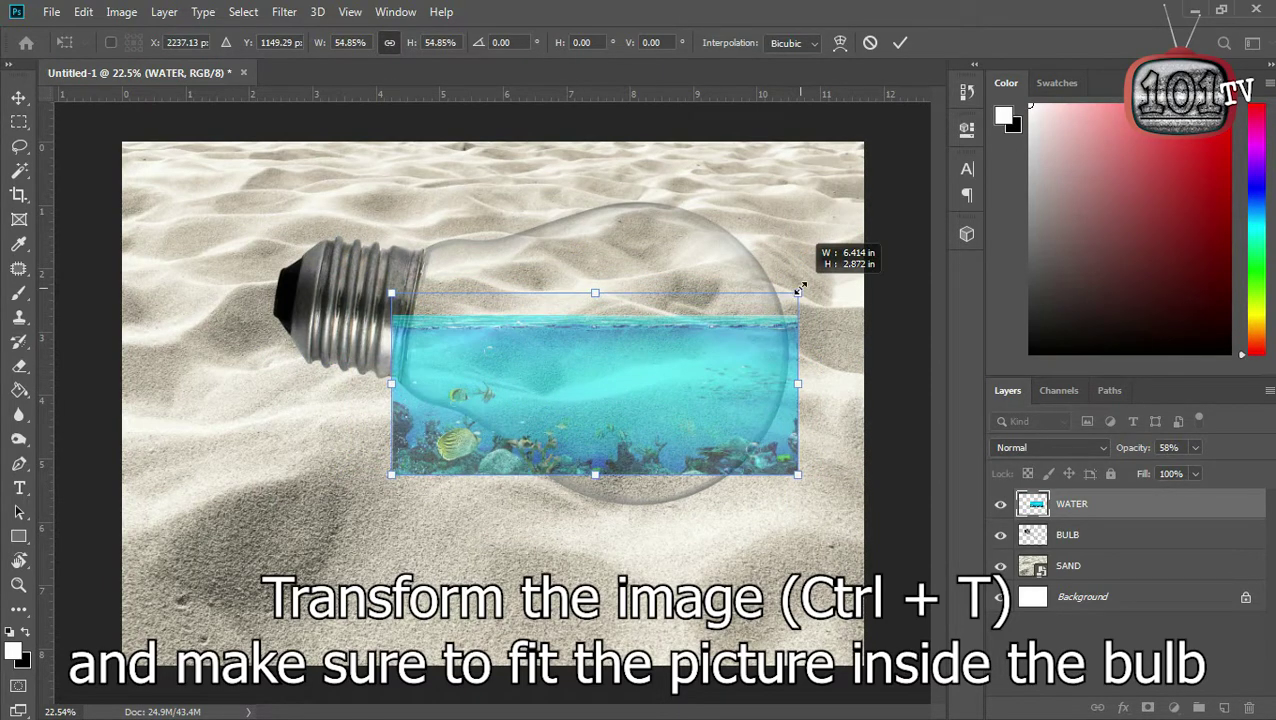
{"action": "key", "text": "Return"}
{"action": "key", "text": "e"}
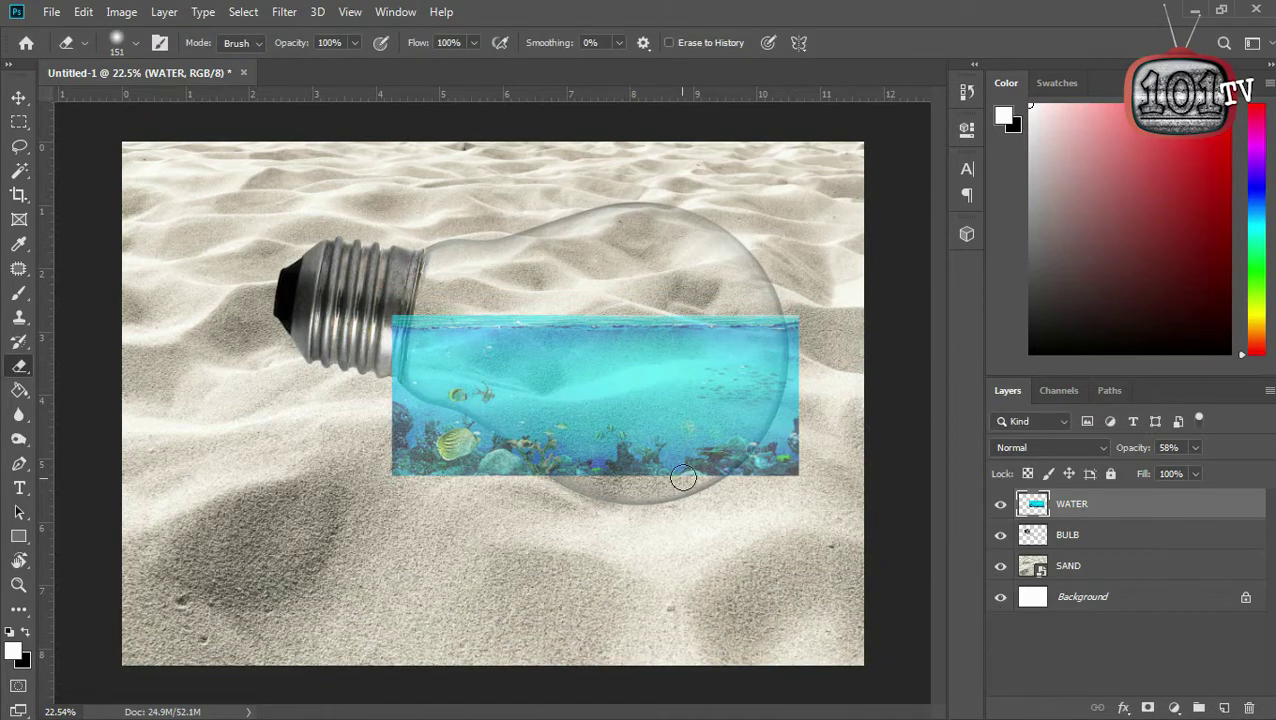
Step: Warp the water mesh so its bottom and corners follow the bulb's rounded glass
{"action": "key", "text": "ctrl+t"}
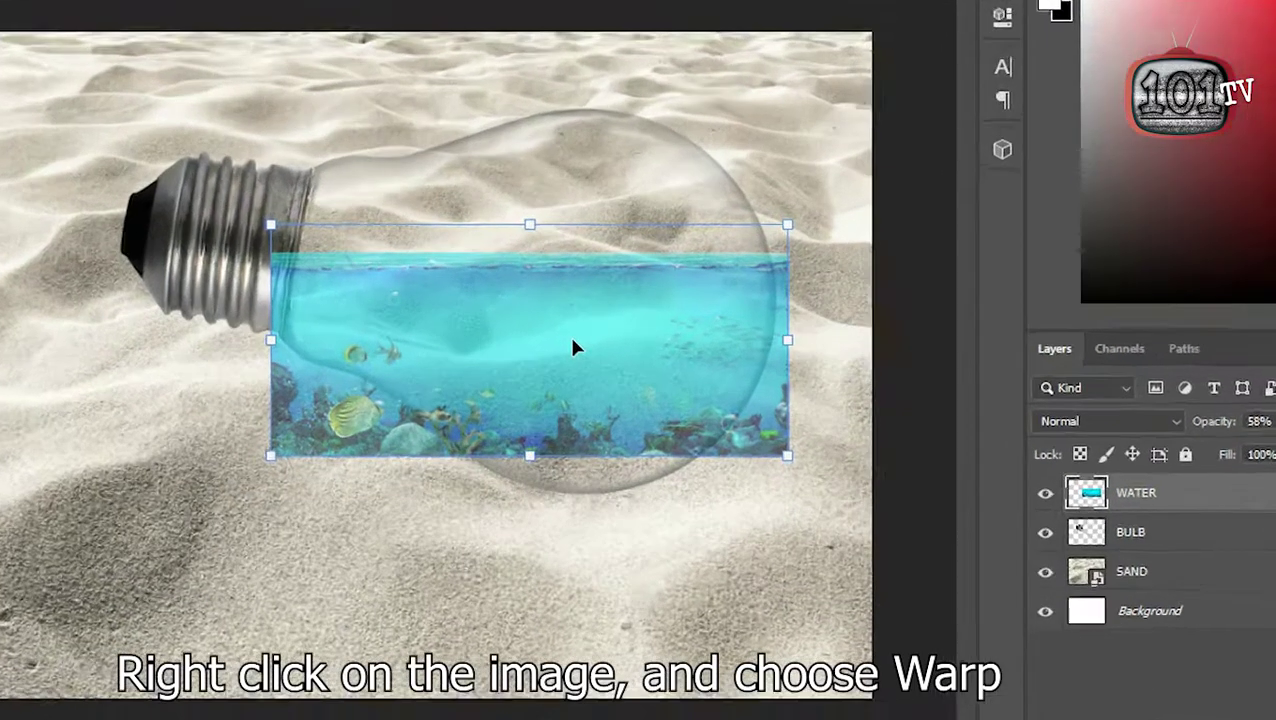
{"action": "right_click", "coordinate": [630, 386]}
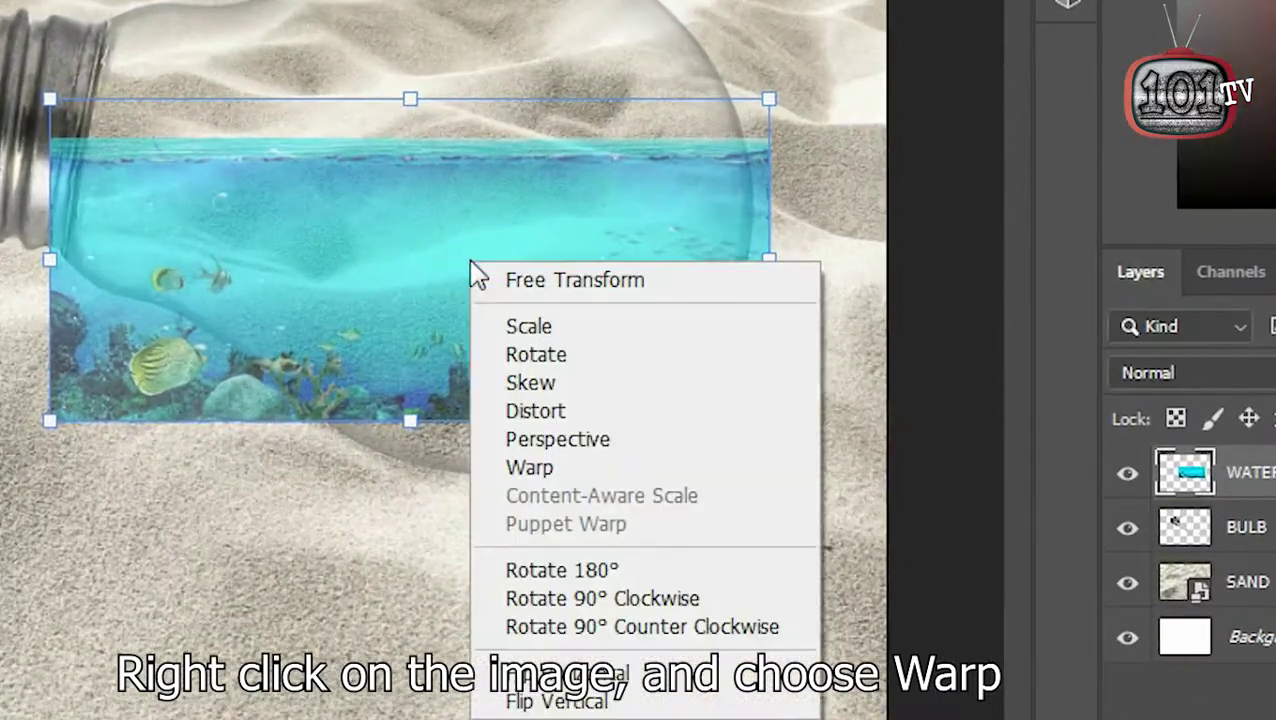
{"action": "left_click", "coordinate": [535, 467]}
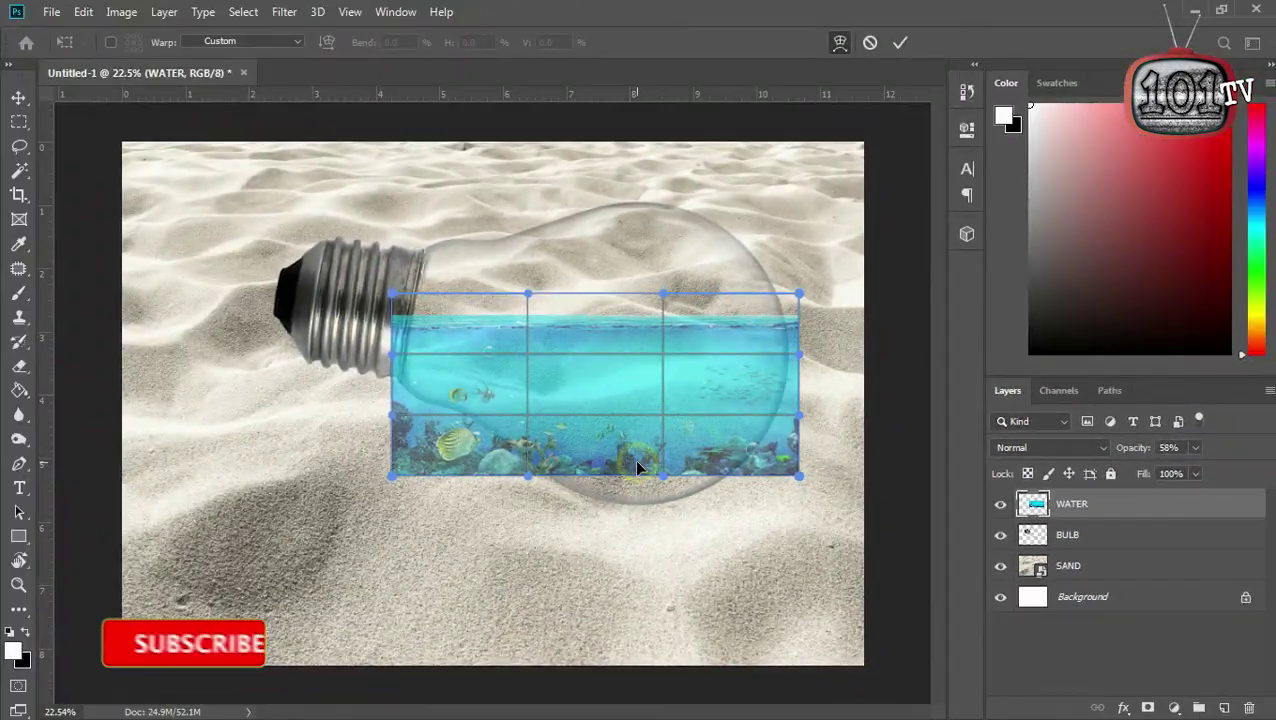
{"action": "left_click_drag", "start_coordinate": [628, 458], "coordinate": [621, 484]}
{"action": "key", "text": "ctrl+z"}
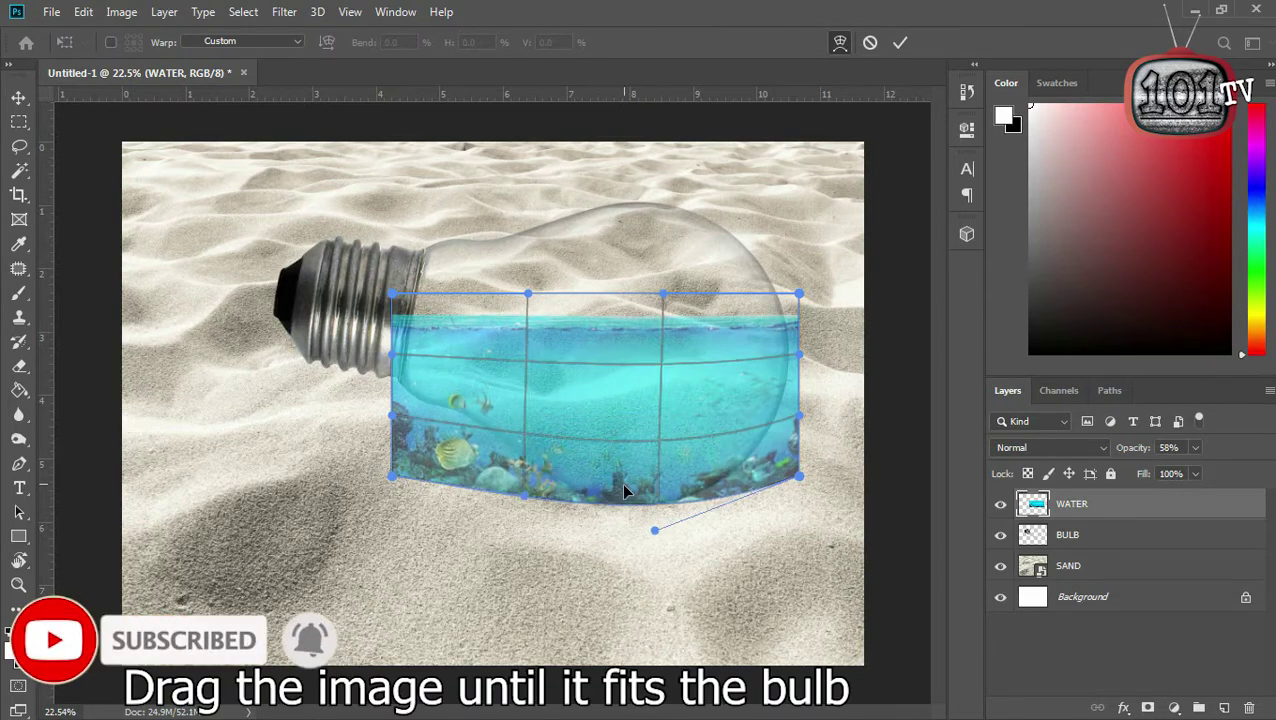
{"action": "left_click_drag", "start_coordinate": [792, 477], "coordinate": [771, 470]}
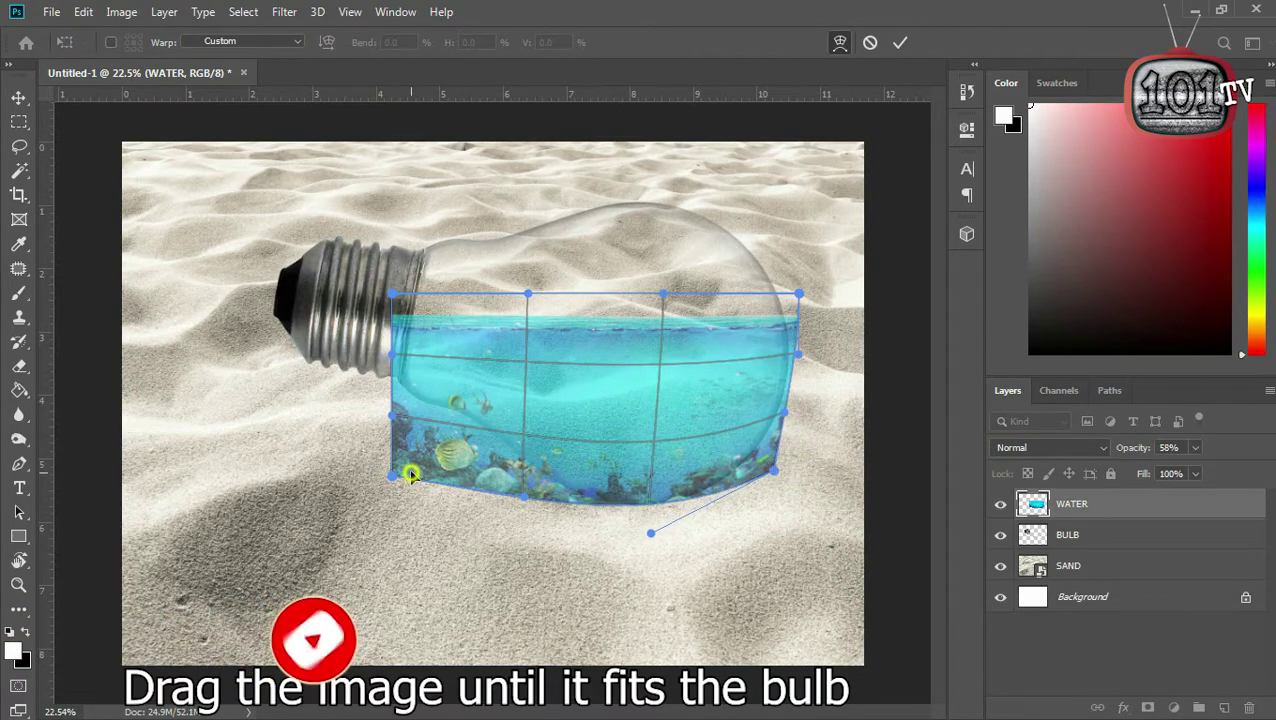
{"action": "mouse_move", "coordinate": [394, 476]}
{"action": "left_mouse_down"}
{"action": "mouse_move", "coordinate": [425, 413]}
{"action": "mouse_move", "coordinate": [489, 368]}
{"action": "left_mouse_up"}
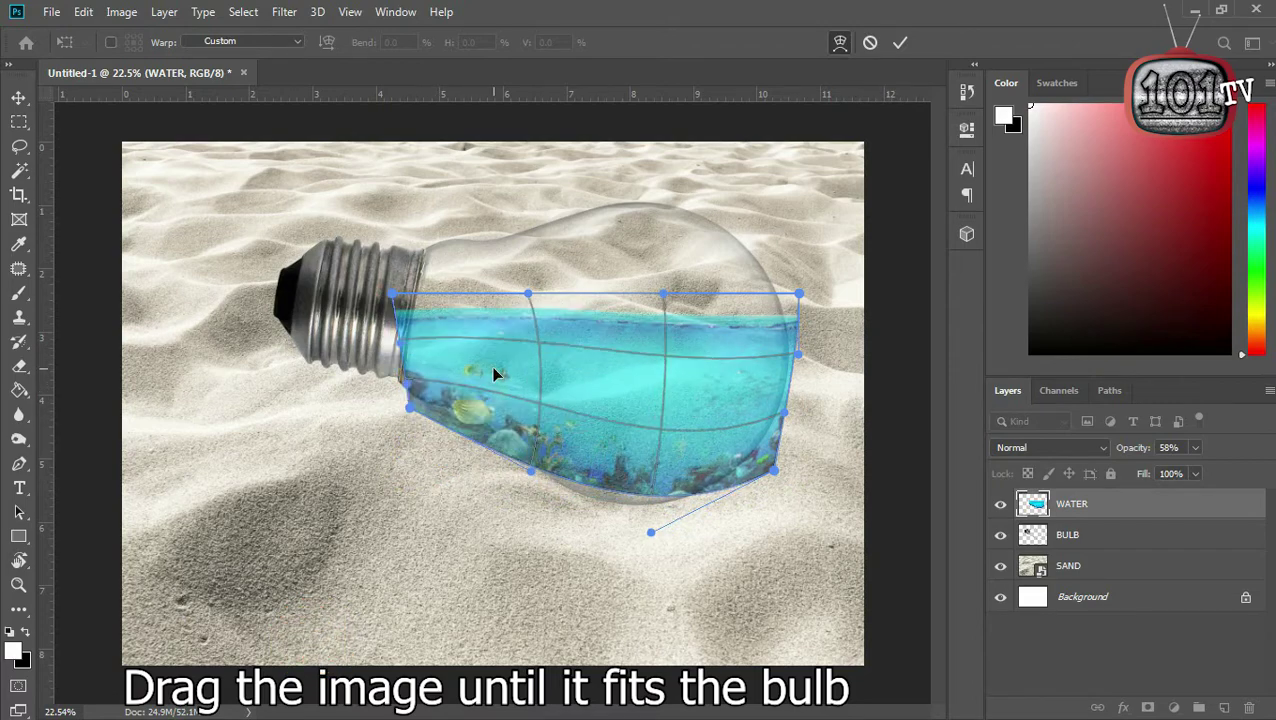
{"action": "left_click_drag", "start_coordinate": [601, 484], "coordinate": [593, 497]}
{"action": "key", "text": "Return"}
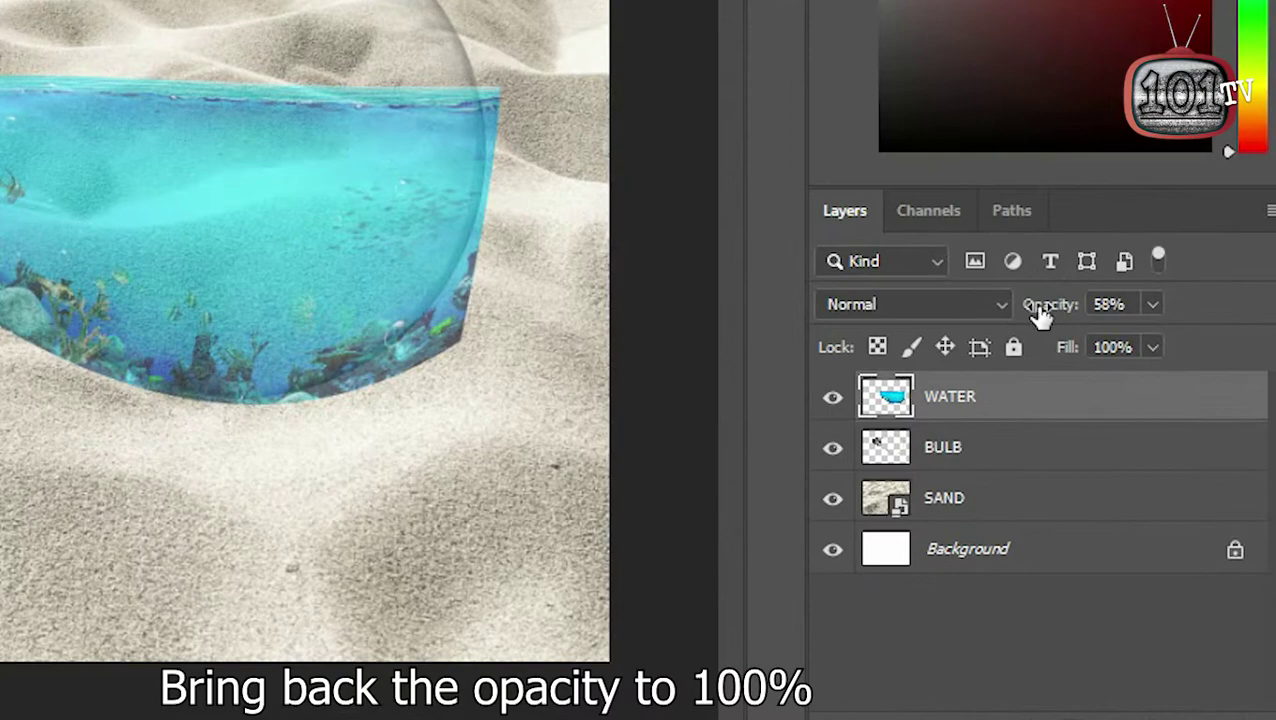
Step: Restore the WATER layer's opacity to 100%
{"action": "left_click", "coordinate": [1042, 307]}
{"action": "type", "text": "100"}
{"action": "key", "text": "Return"}
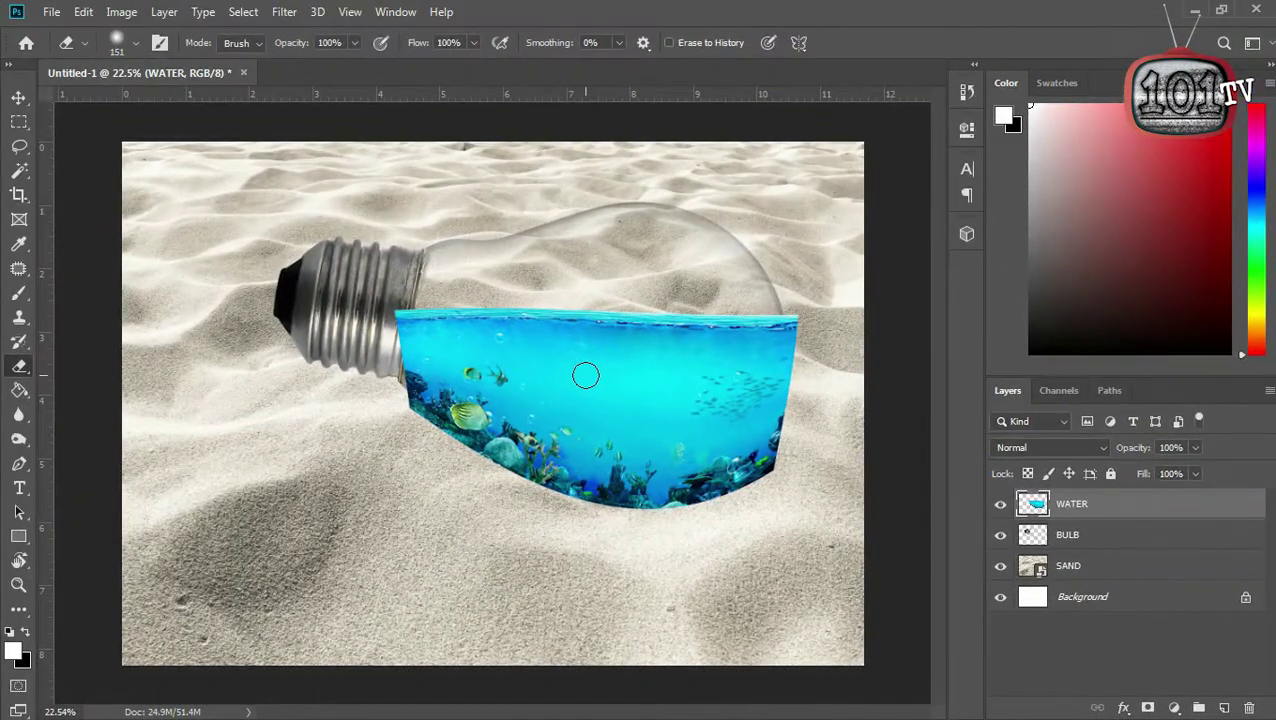
Step: Magic Wand the area outside the bulb on BULB, then make WATER the active layer
{"action": "left_click", "coordinate": [1068, 538]}
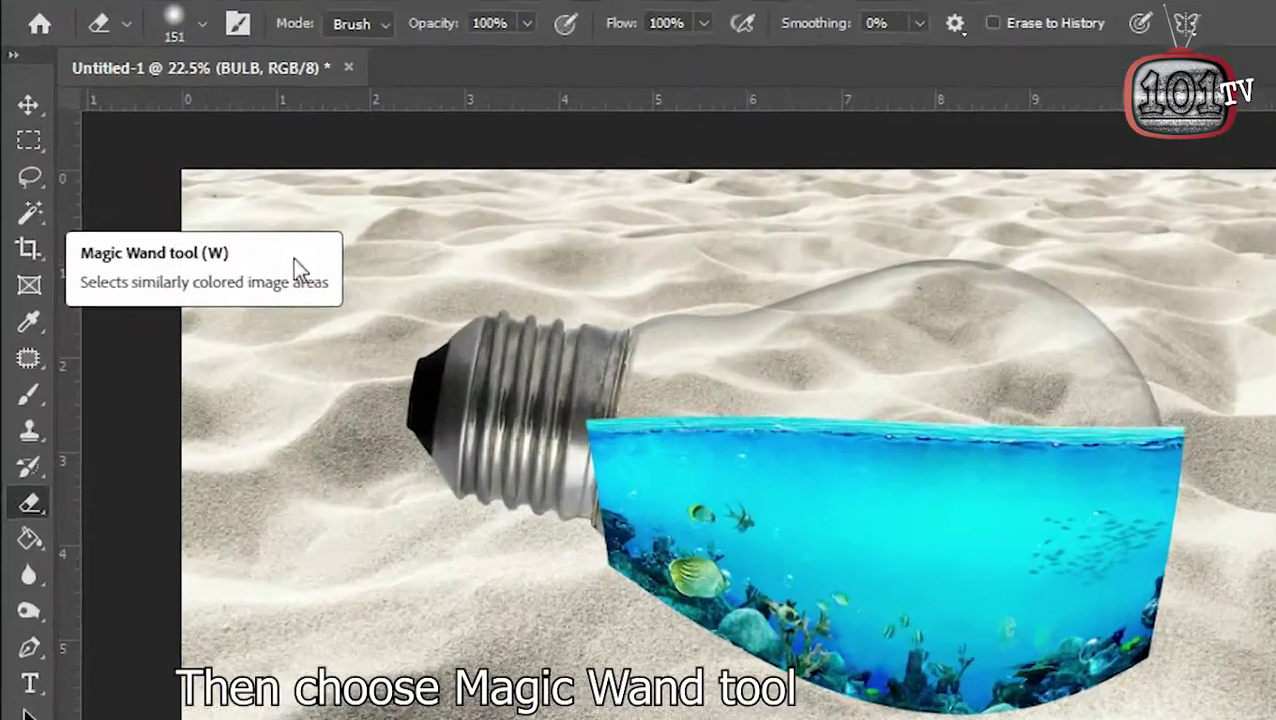
{"action": "key", "text": "w"}
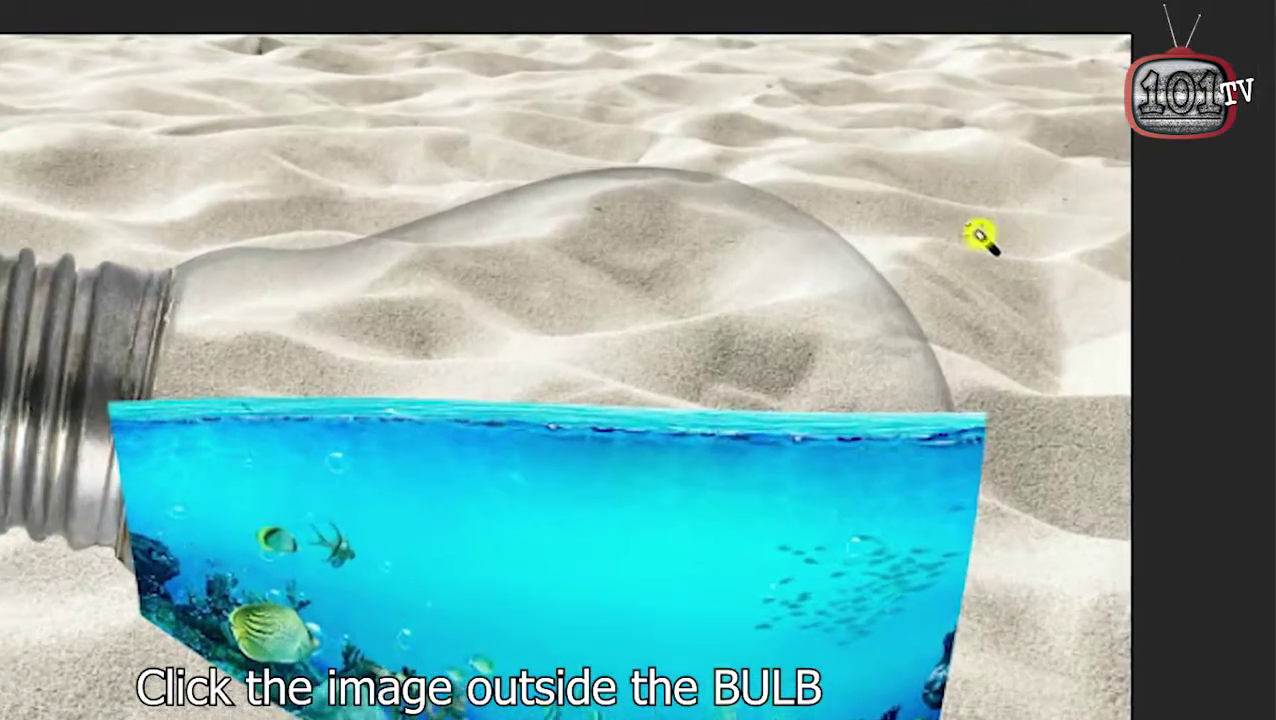
{"action": "left_click", "coordinate": [795, 236]}
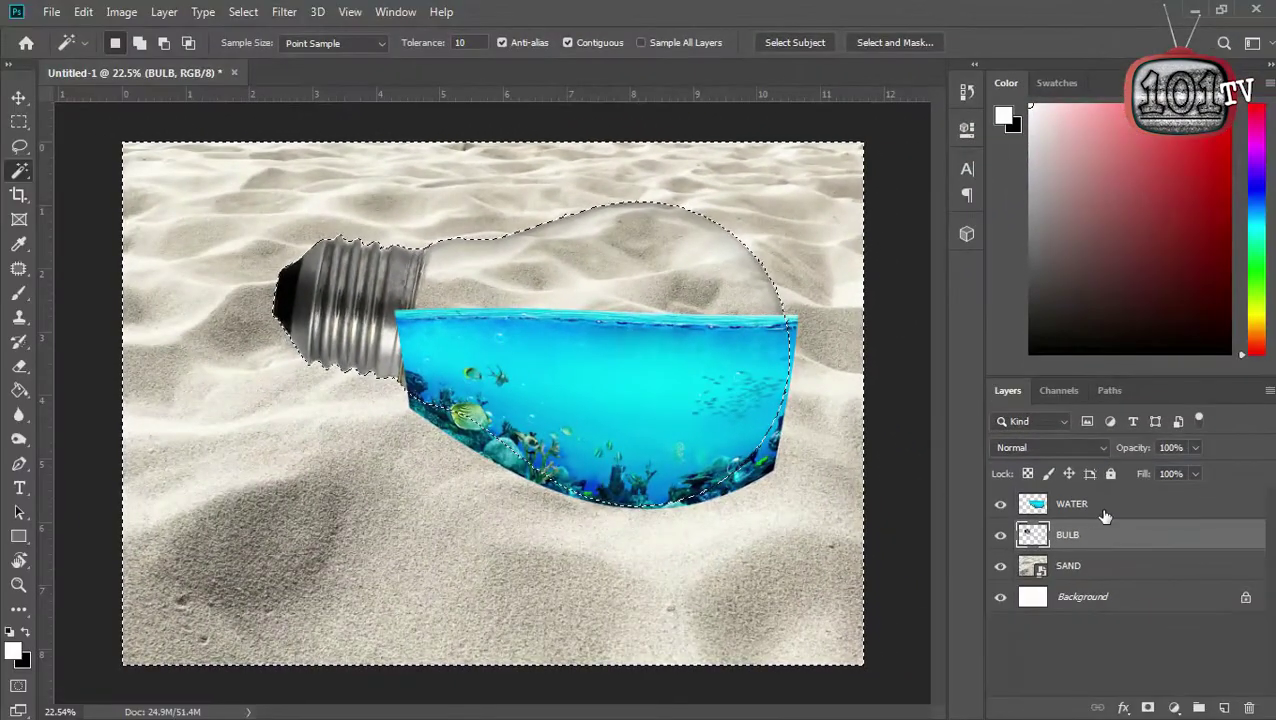
{"action": "left_click", "coordinate": [1099, 508]}
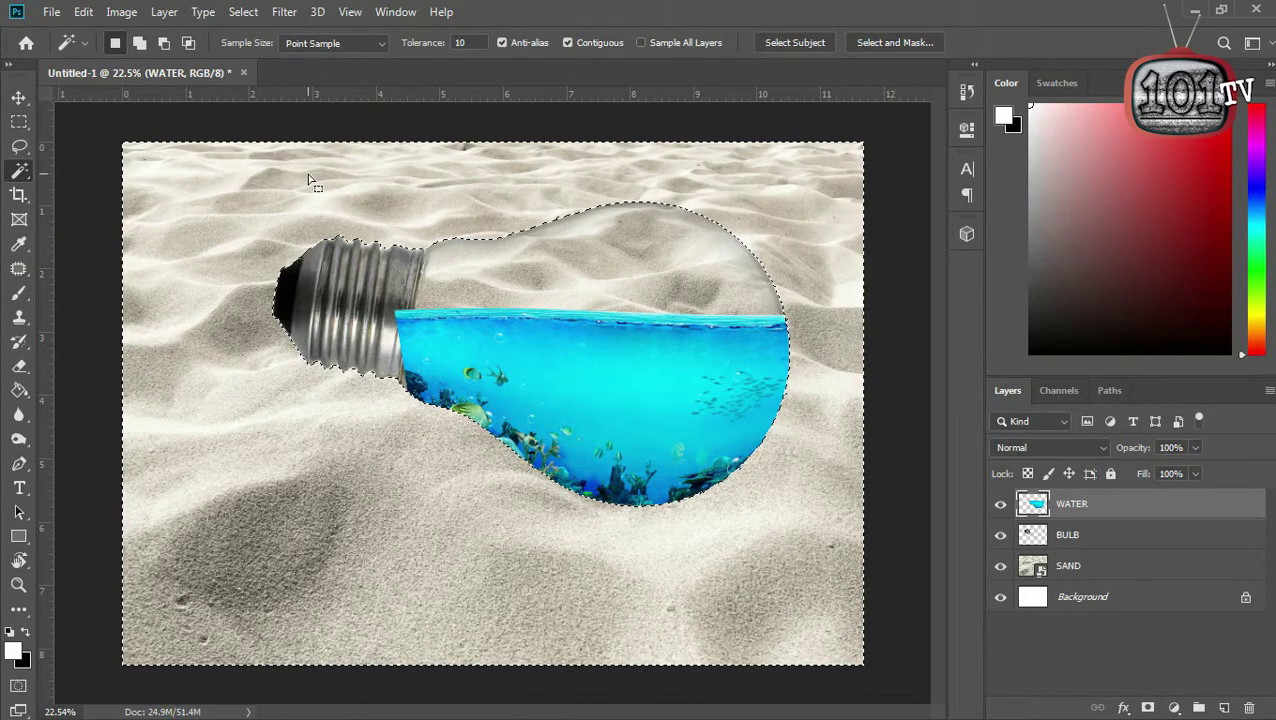
{"action": "left_click", "coordinate": [18, 122]}
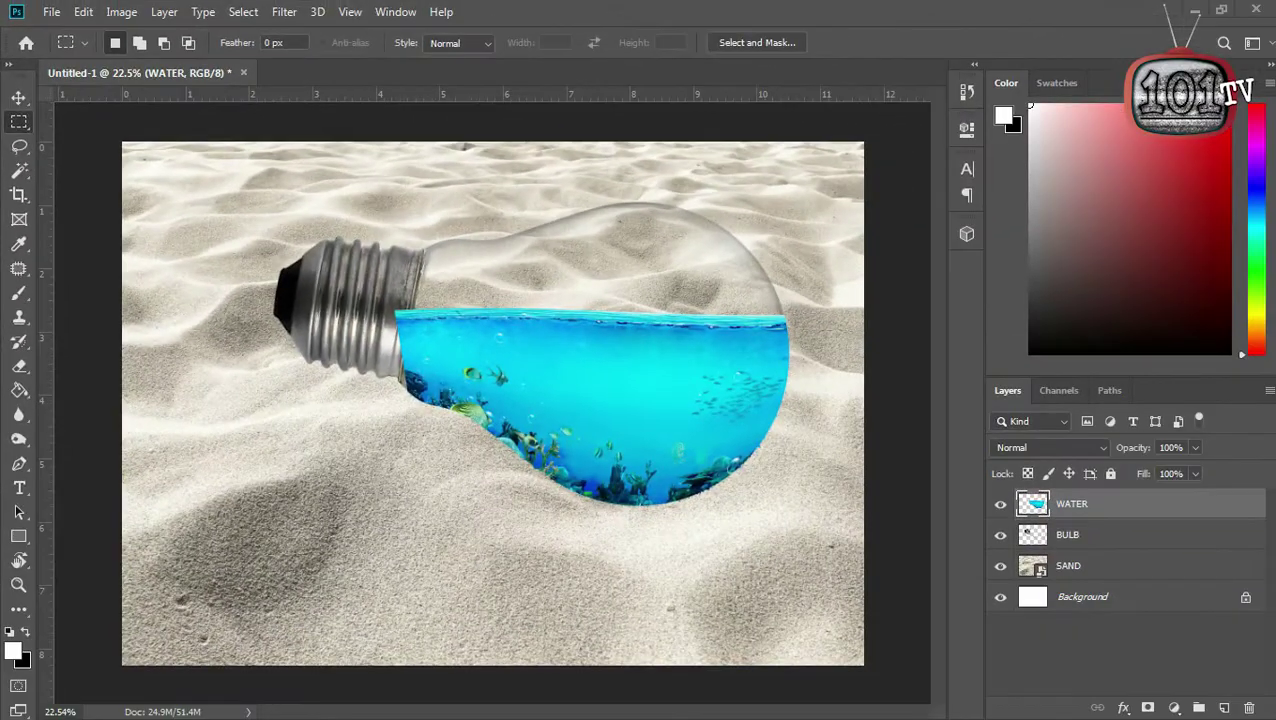
{"action": "scroll", "coordinate": [423, 375], "scroll_direction": "up", "scroll_amount": 5, "text": "alt"}
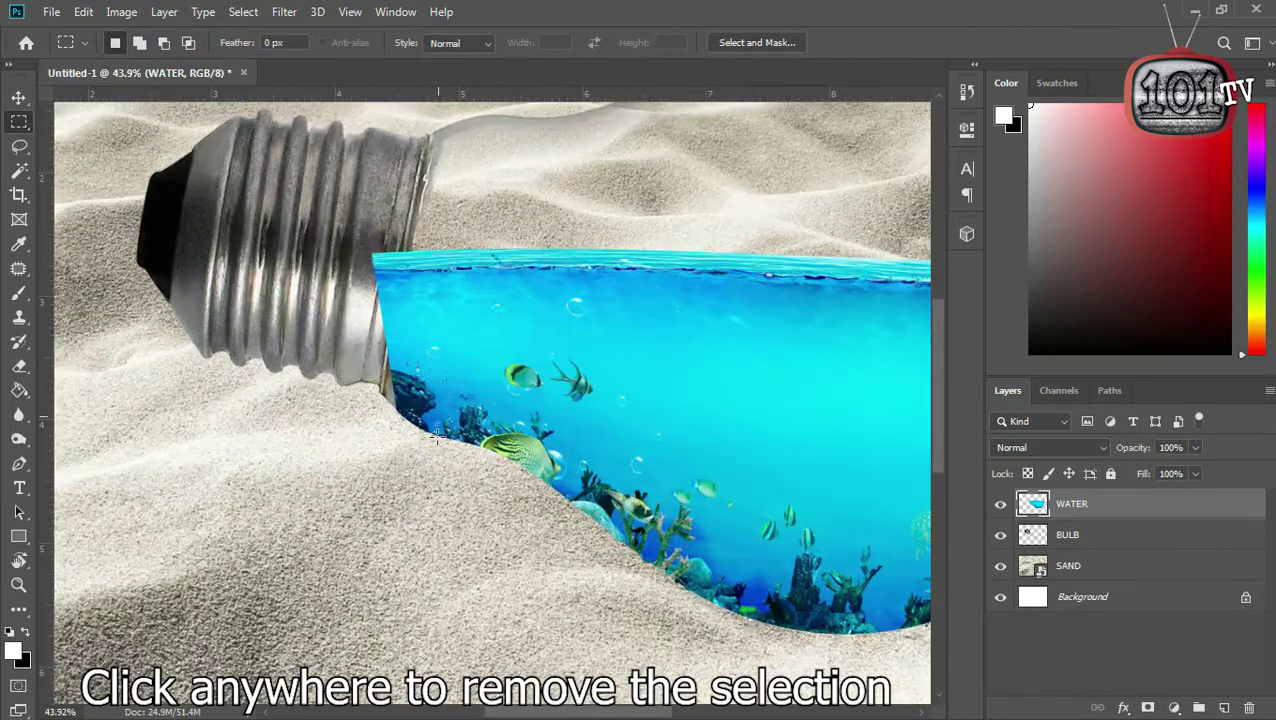
{"action": "left_click", "coordinate": [1001, 505]}
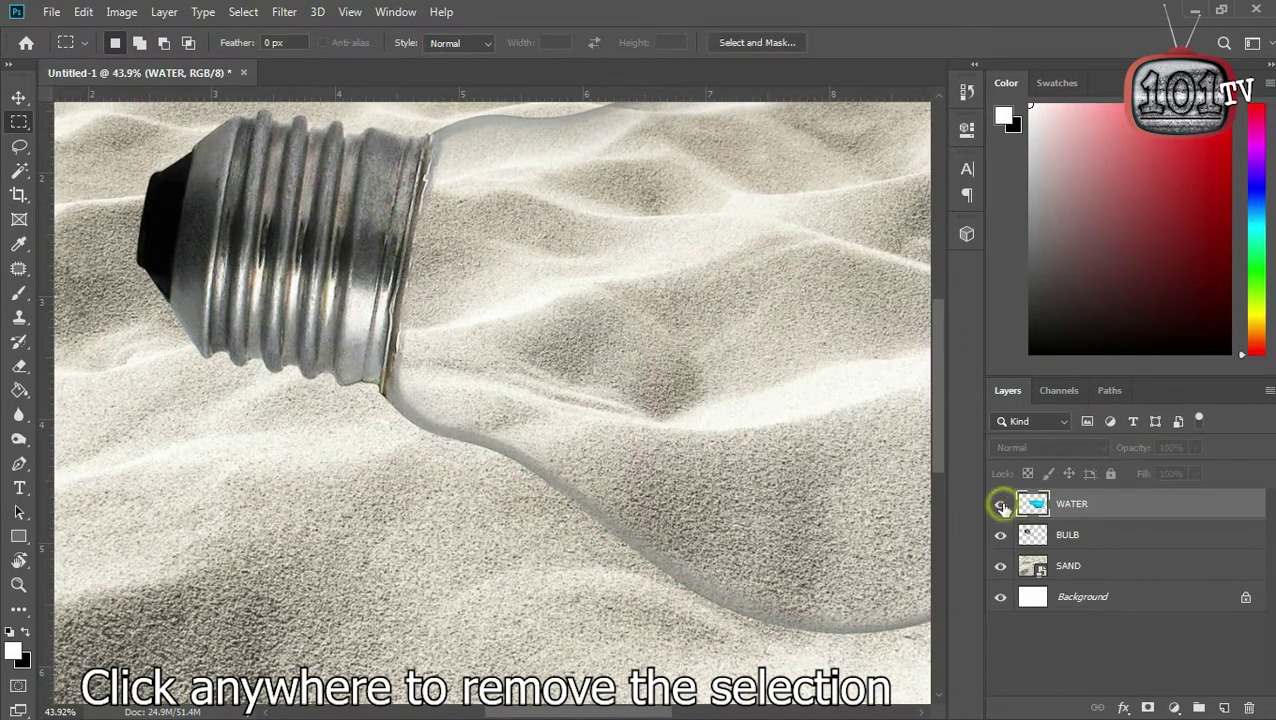
{"action": "left_click", "coordinate": [1002, 506]}
{"action": "scroll", "coordinate": [415, 350], "scroll_direction": "down", "scroll_amount": 2, "text": "alt"}
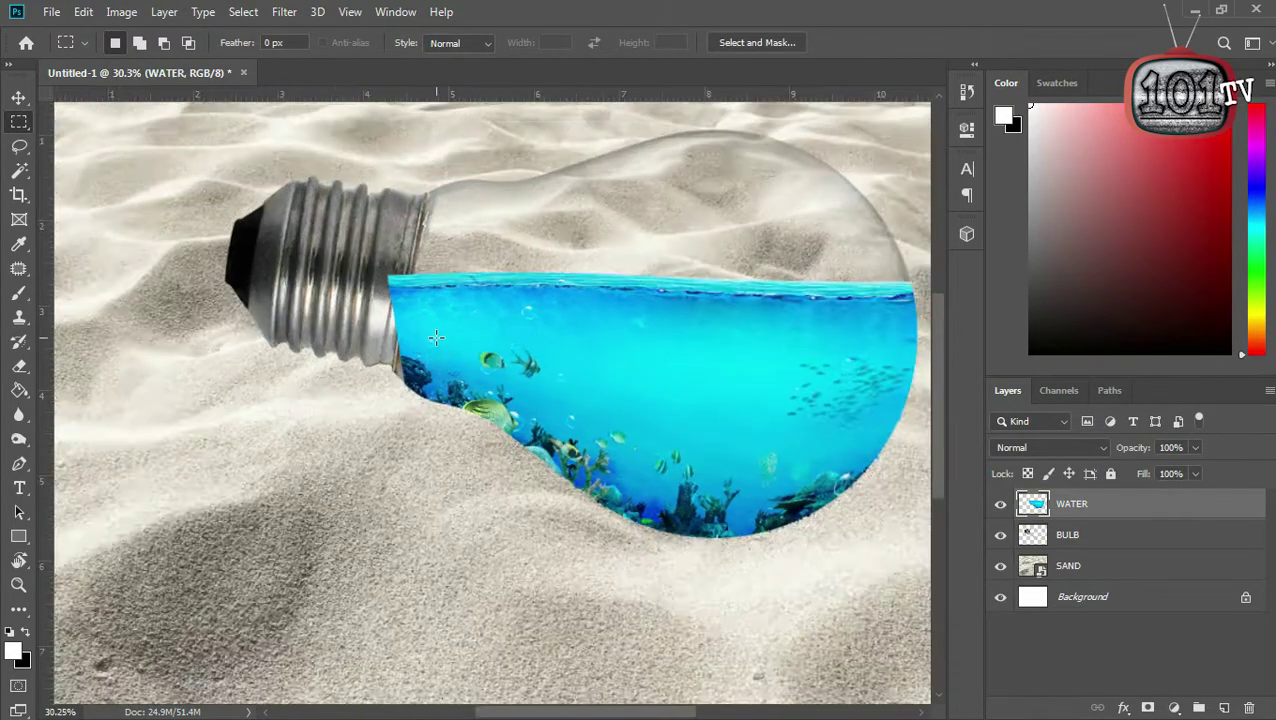
{"action": "scroll", "coordinate": [415, 350], "scroll_direction": "down", "scroll_amount": 2, "text": "alt"}
{"action": "scroll", "coordinate": [388, 330], "scroll_direction": "up", "scroll_amount": 4, "text": "alt"}
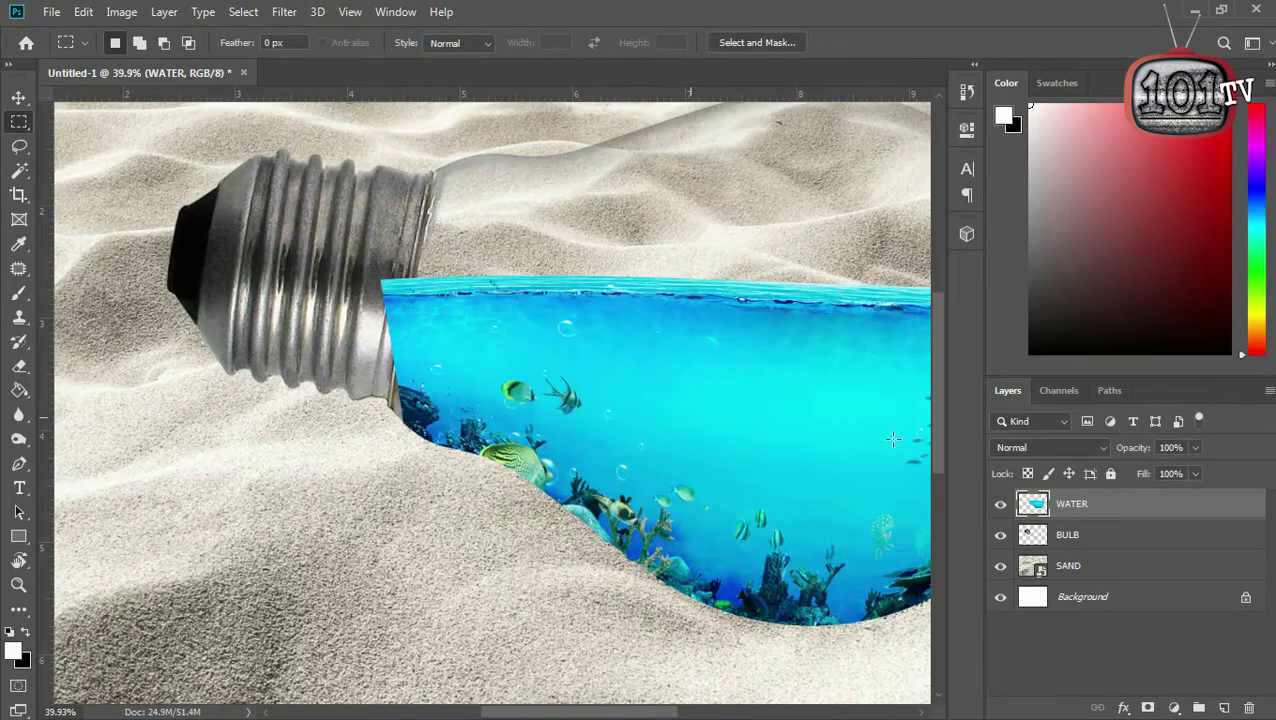
{"action": "scroll", "coordinate": [684, 437], "scroll_direction": "down", "scroll_amount": 2, "text": "alt"}
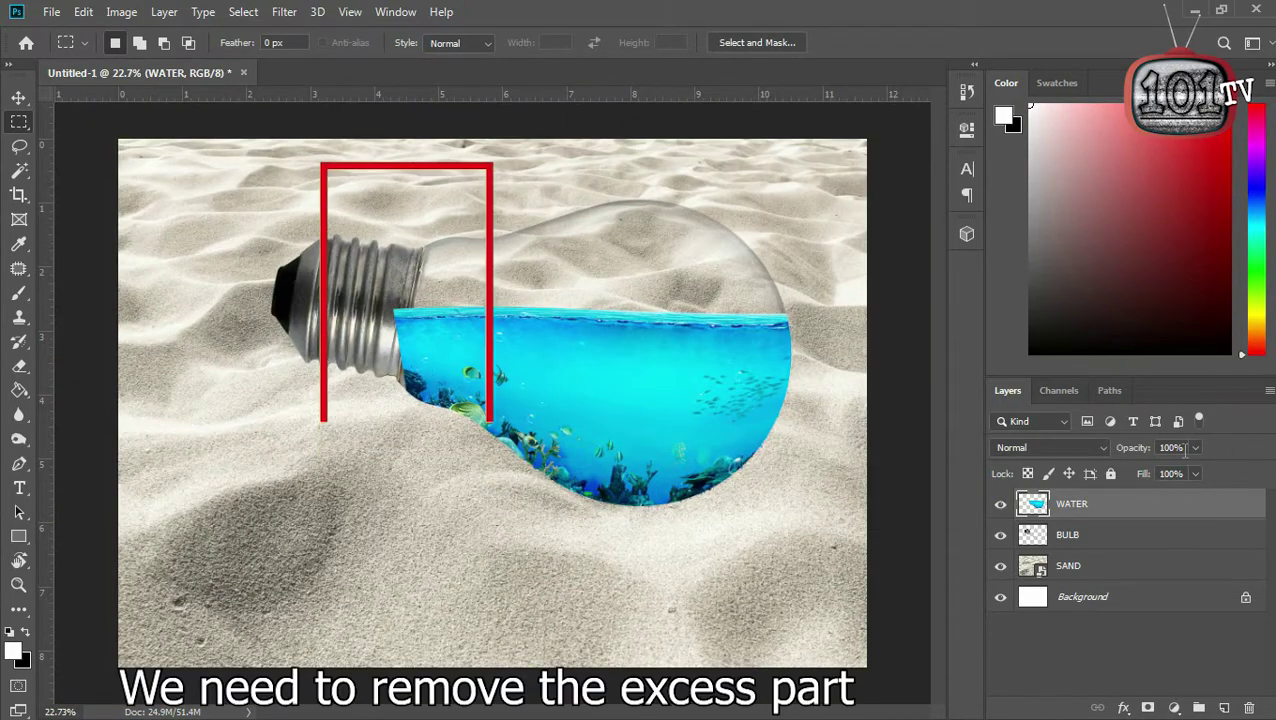
{"action": "left_click_drag", "start_coordinate": [1139, 447], "coordinate": [1115, 447]}
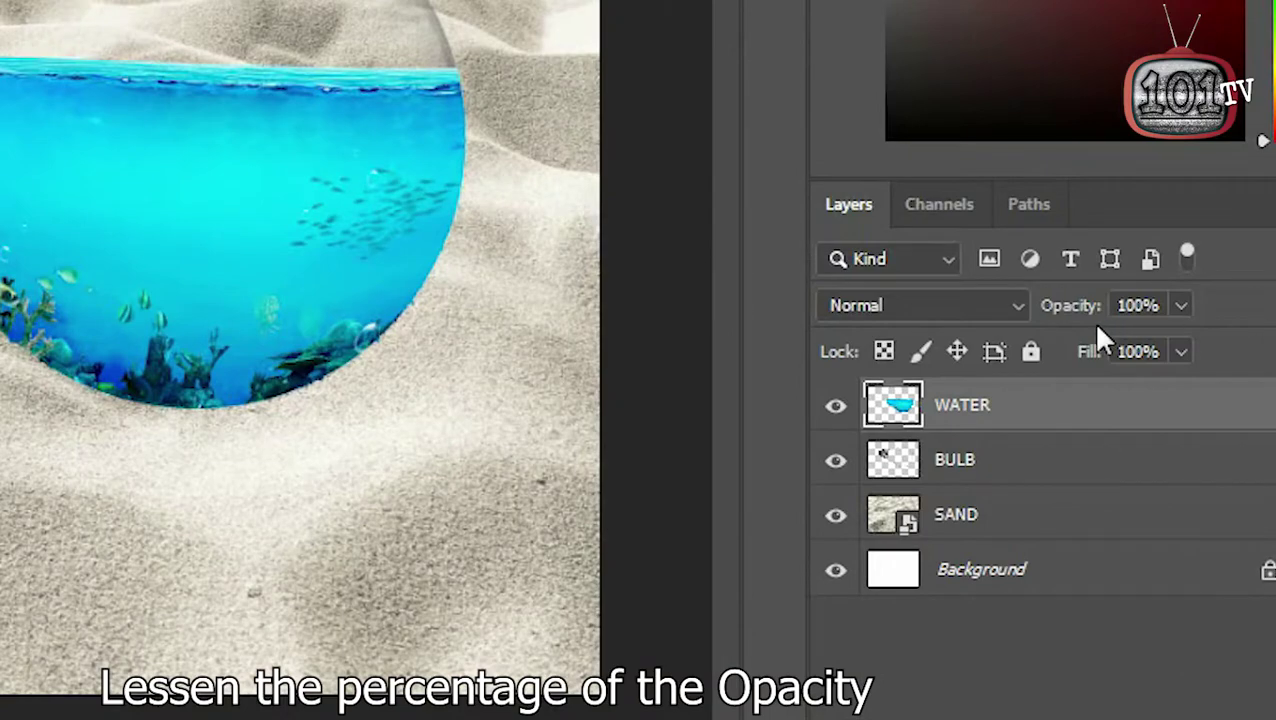
Step: Lower the WATER layer to 76% opacity and warp its left edge to fit the bulb neck
{"action": "left_click_drag", "start_coordinate": [1059, 308], "coordinate": [1035, 308]}
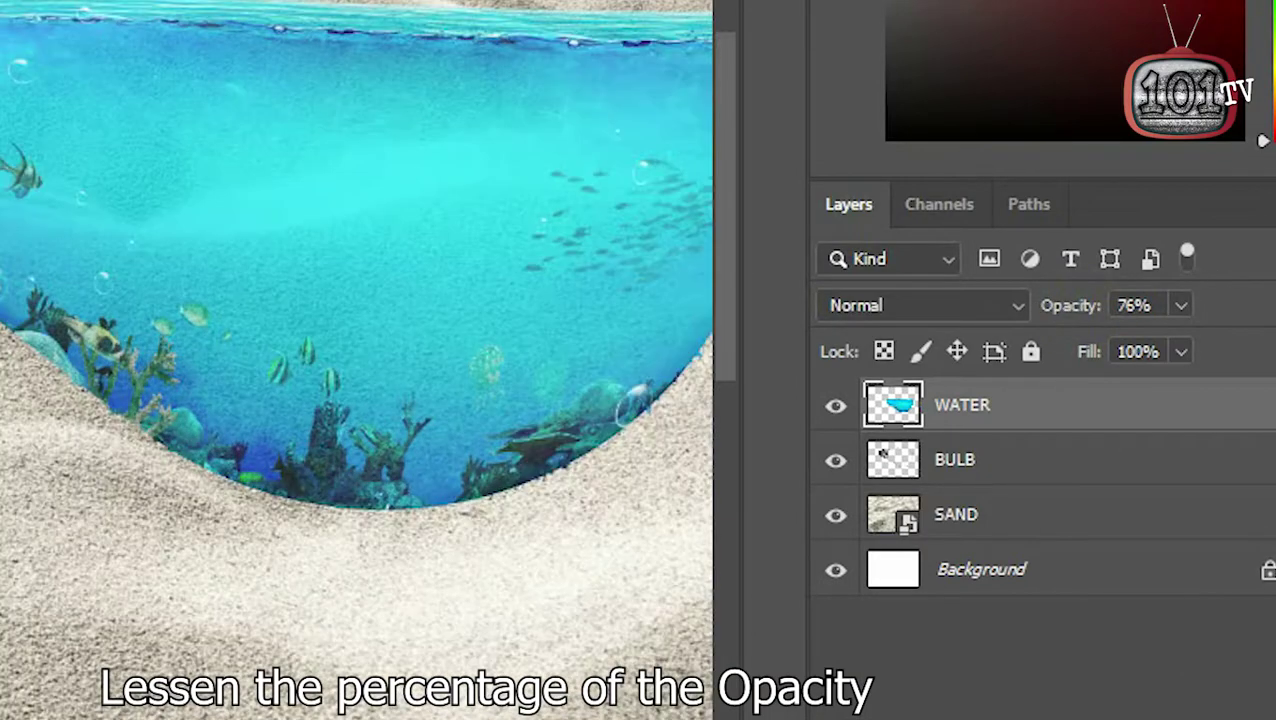
{"action": "key", "text": "ctrl+t"}
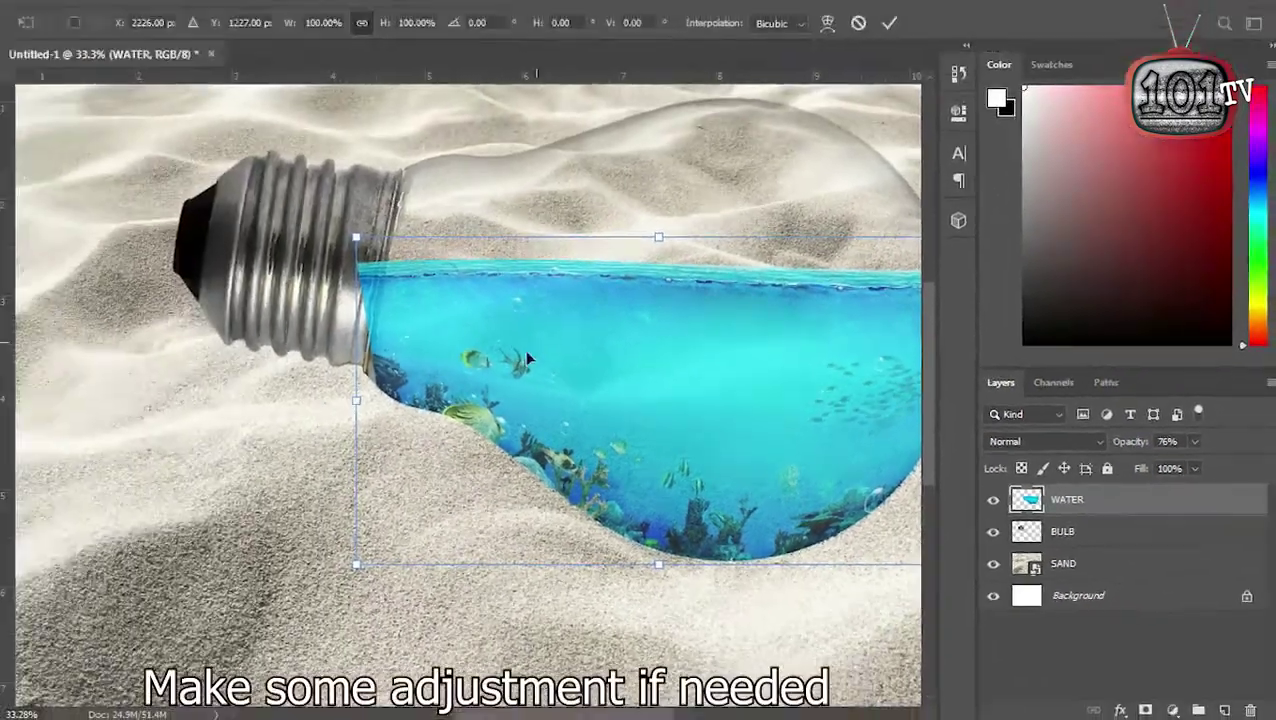
{"action": "right_click", "coordinate": [527, 358]}
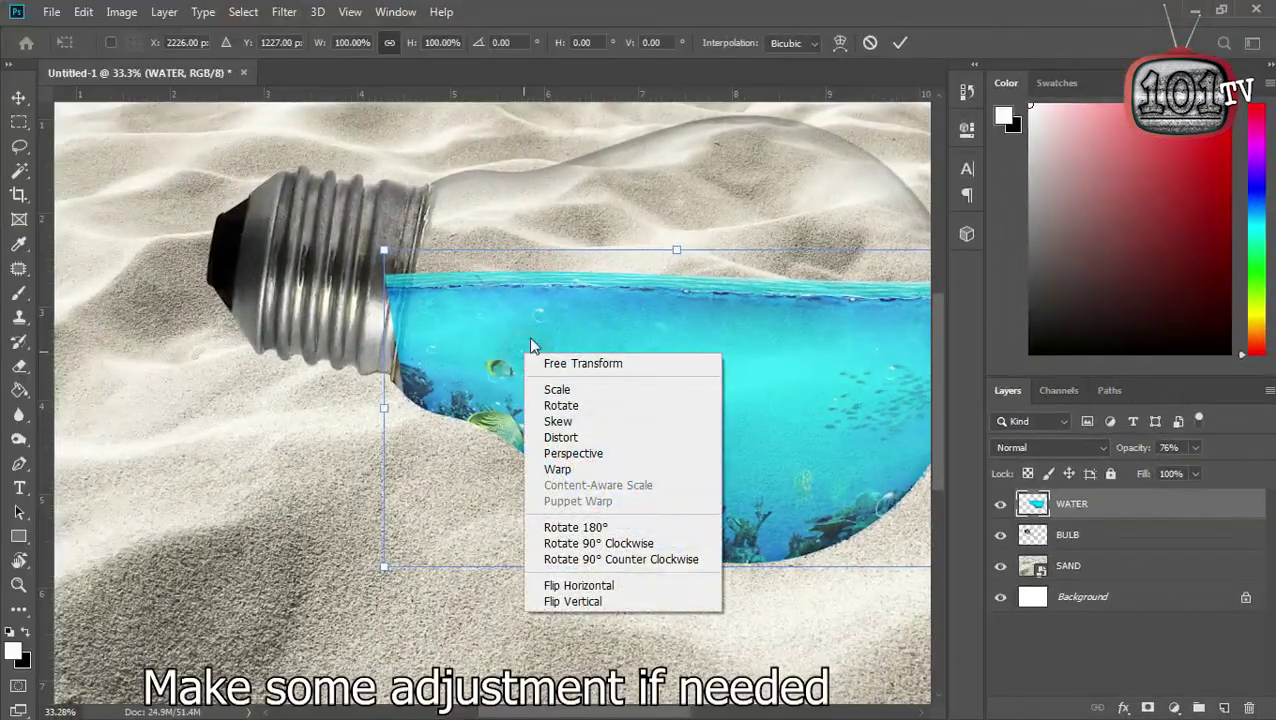
{"action": "left_click", "coordinate": [575, 469]}
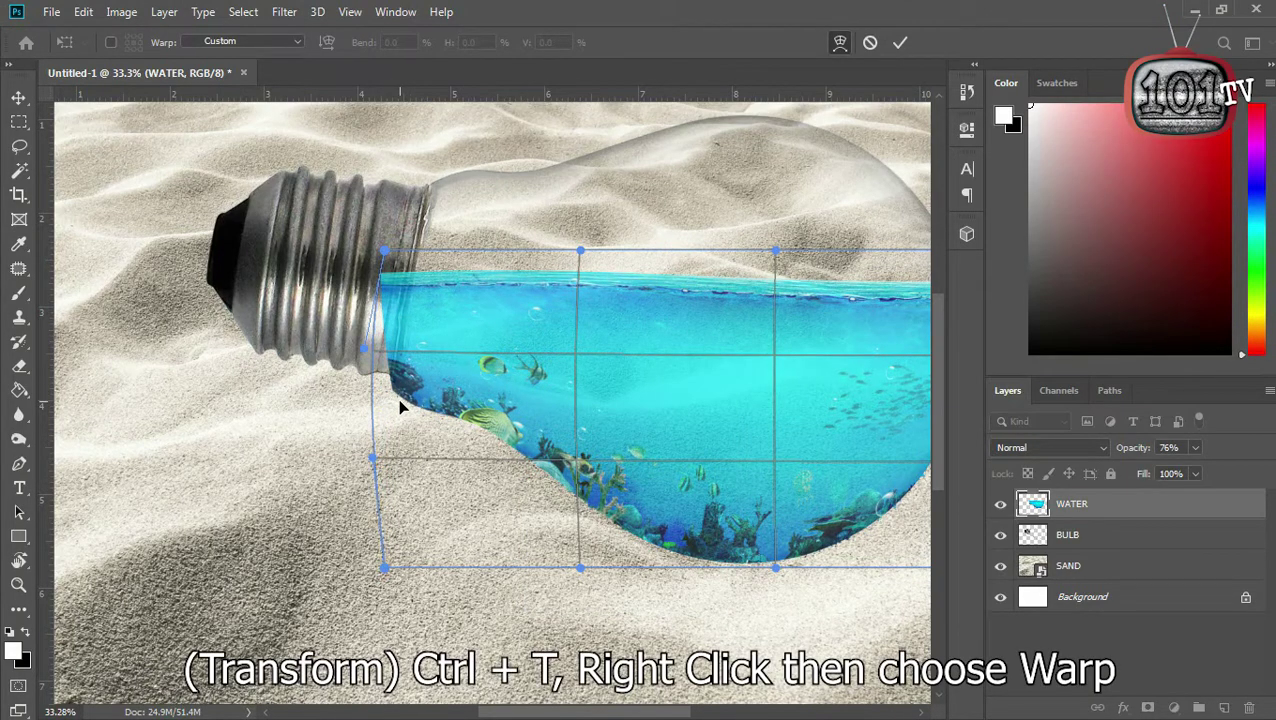
{"action": "key", "text": "Return"}
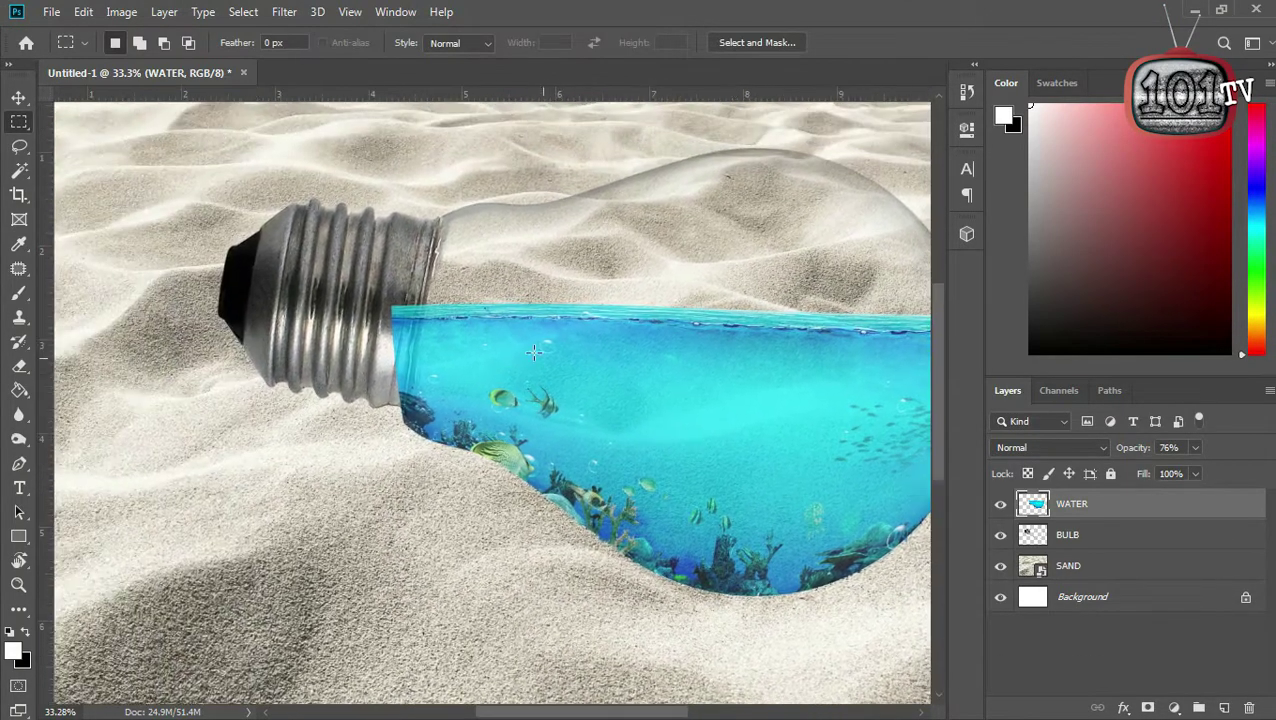
Step: Switch to the Eraser and set its brush hardness to 15%
{"action": "scroll", "coordinate": [404, 320], "scroll_direction": "up", "scroll_amount": 3}
{"action": "scroll", "coordinate": [404, 320], "scroll_direction": "up", "scroll_amount": 2}
{"action": "scroll", "coordinate": [410, 358], "scroll_direction": "up", "scroll_amount": 1}
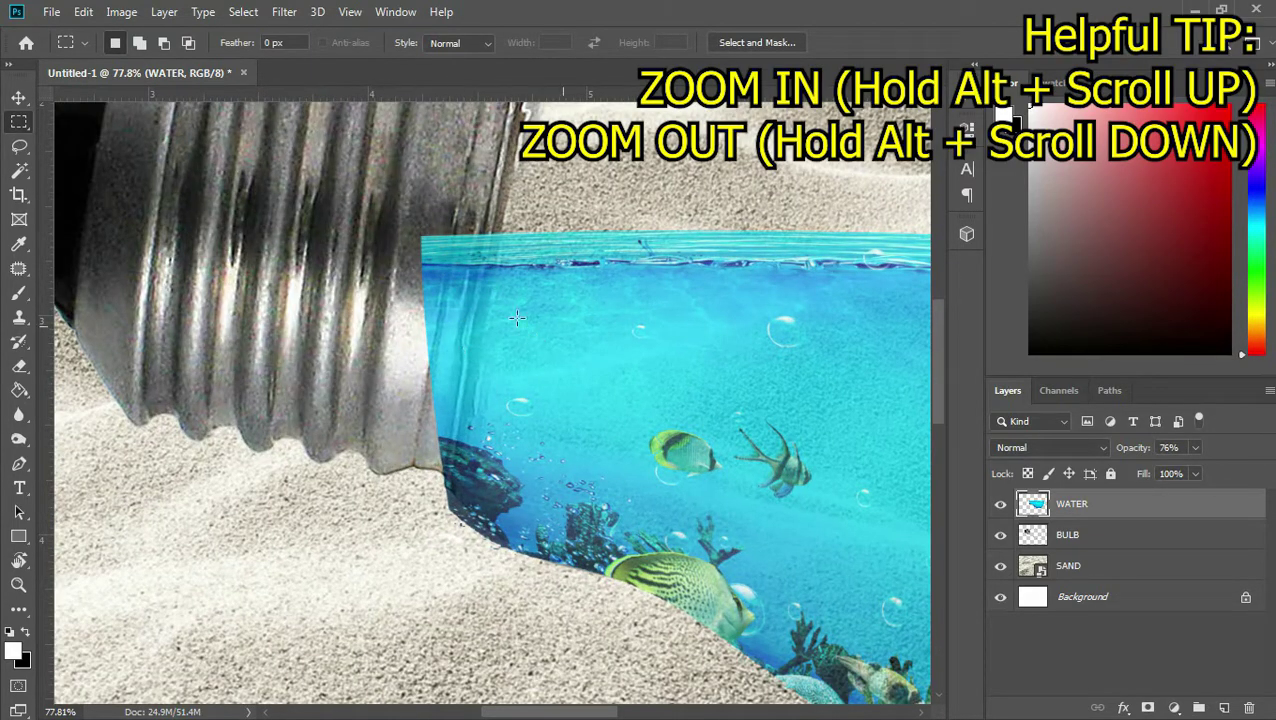
{"action": "left_click", "coordinate": [20, 366]}
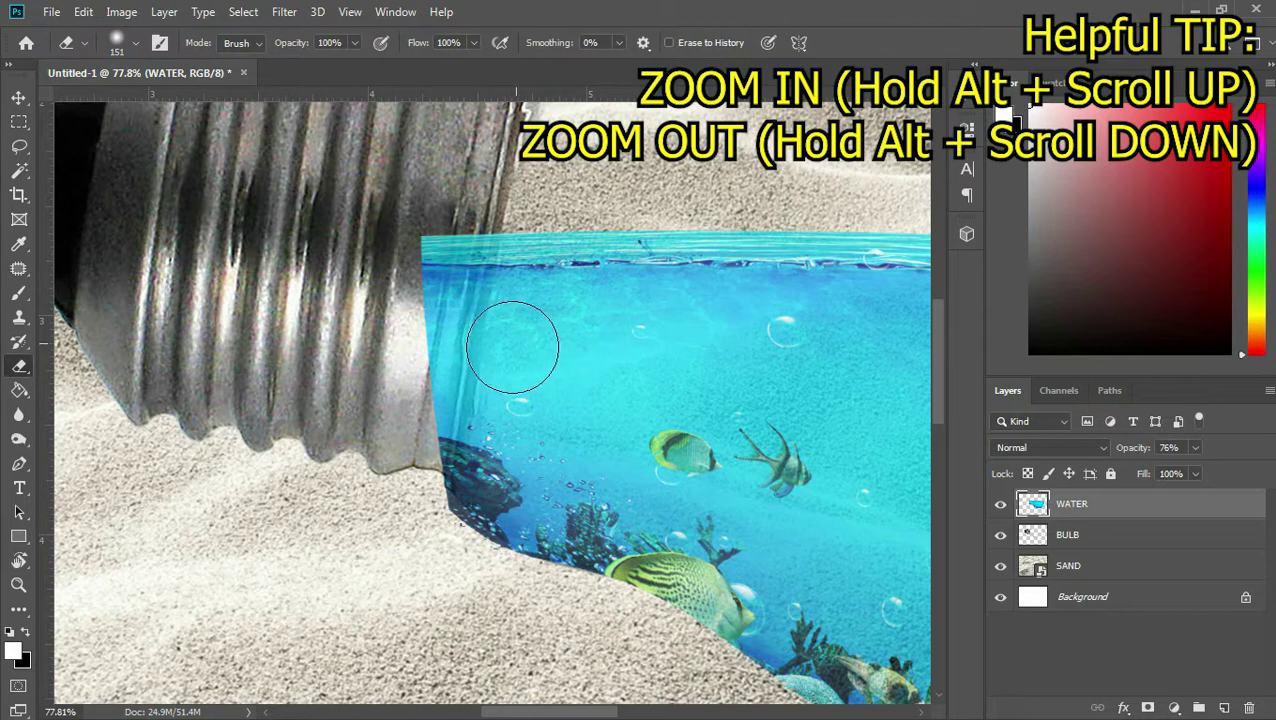
{"action": "right_click", "coordinate": [437, 265]}
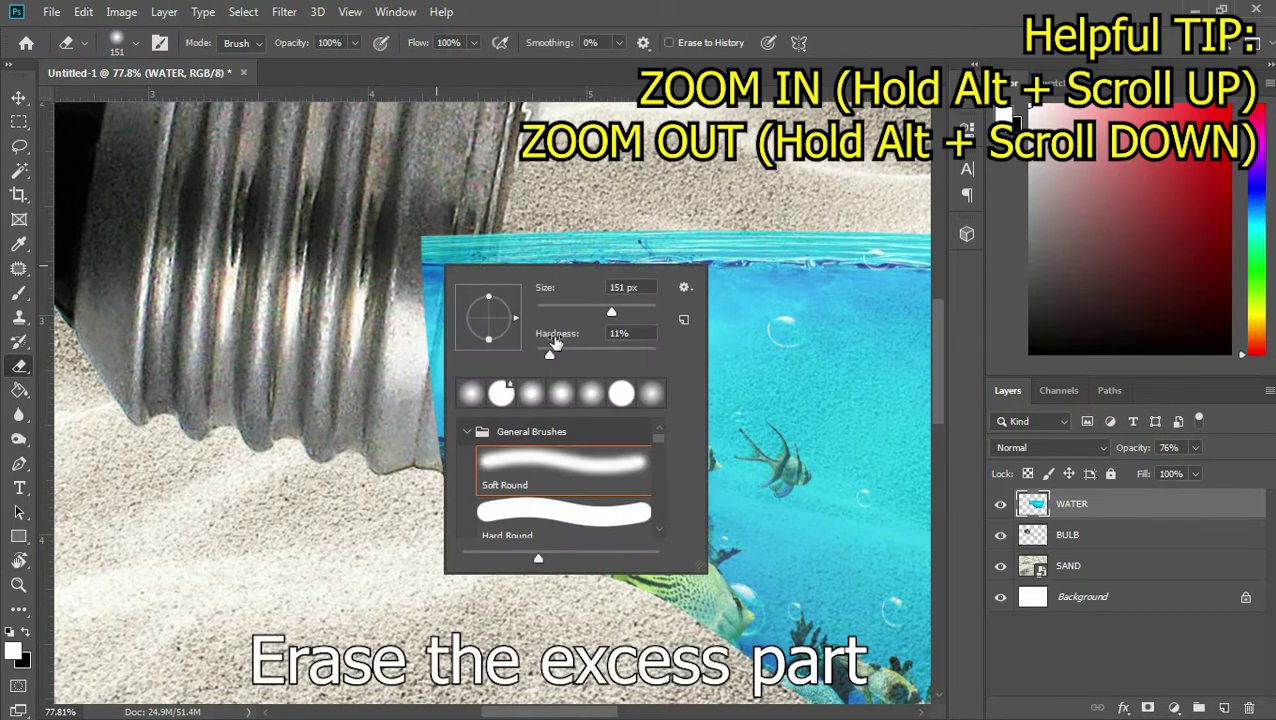
{"action": "left_click", "coordinate": [643, 333]}
{"action": "type", "text": "15"}
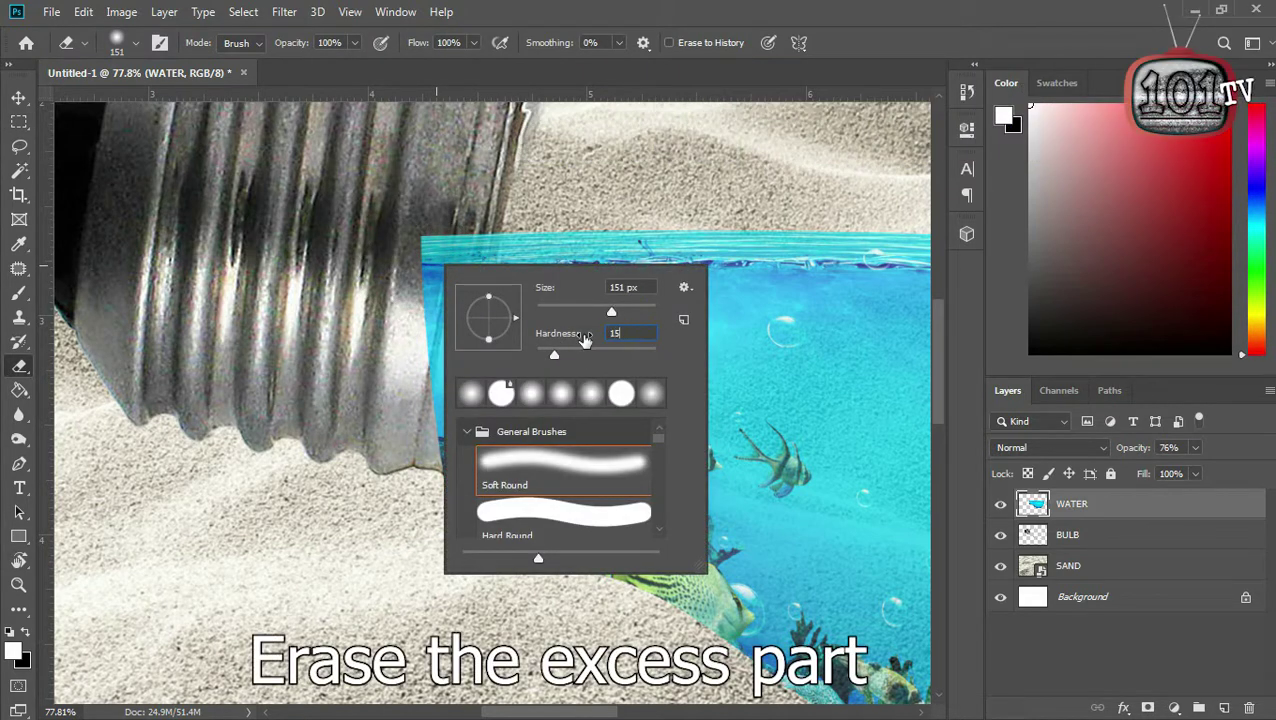
{"action": "key", "text": "Return"}
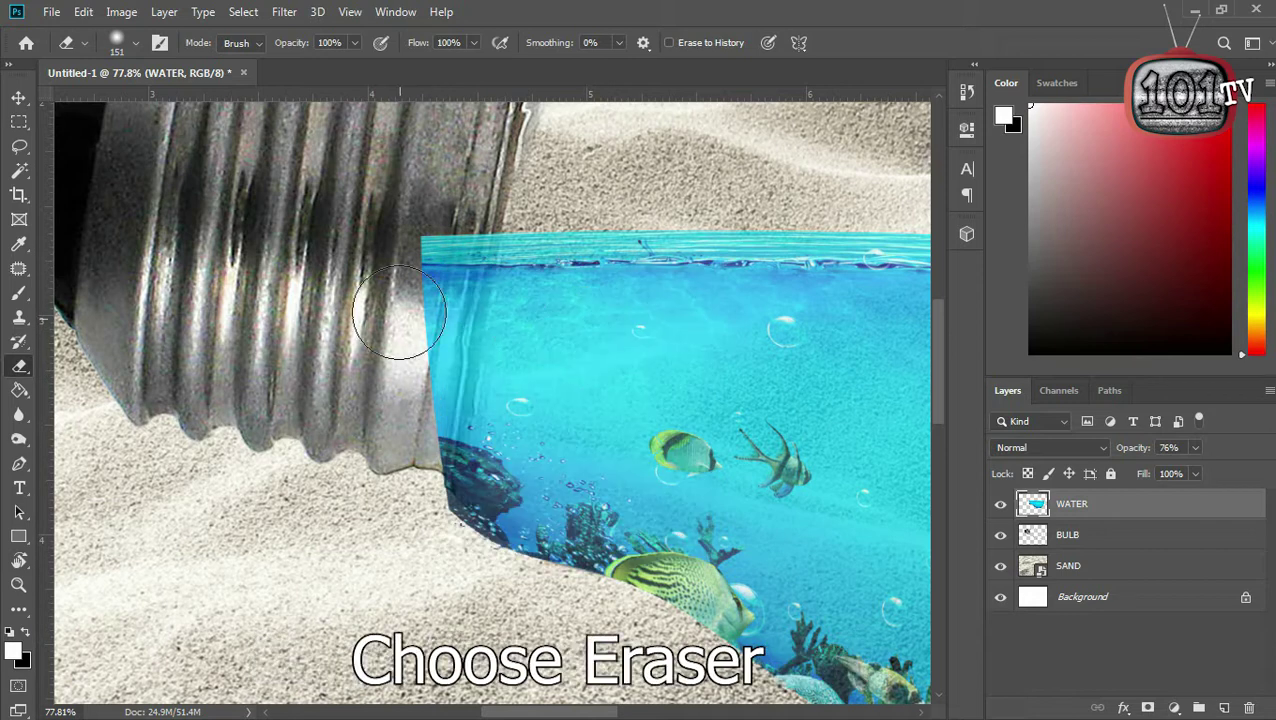
Step: Erase the water overlapping the bulb's metal base so its edge meets the glass cleanly
{"action": "left_click_drag", "start_coordinate": [455, 232], "coordinate": [450, 230]}
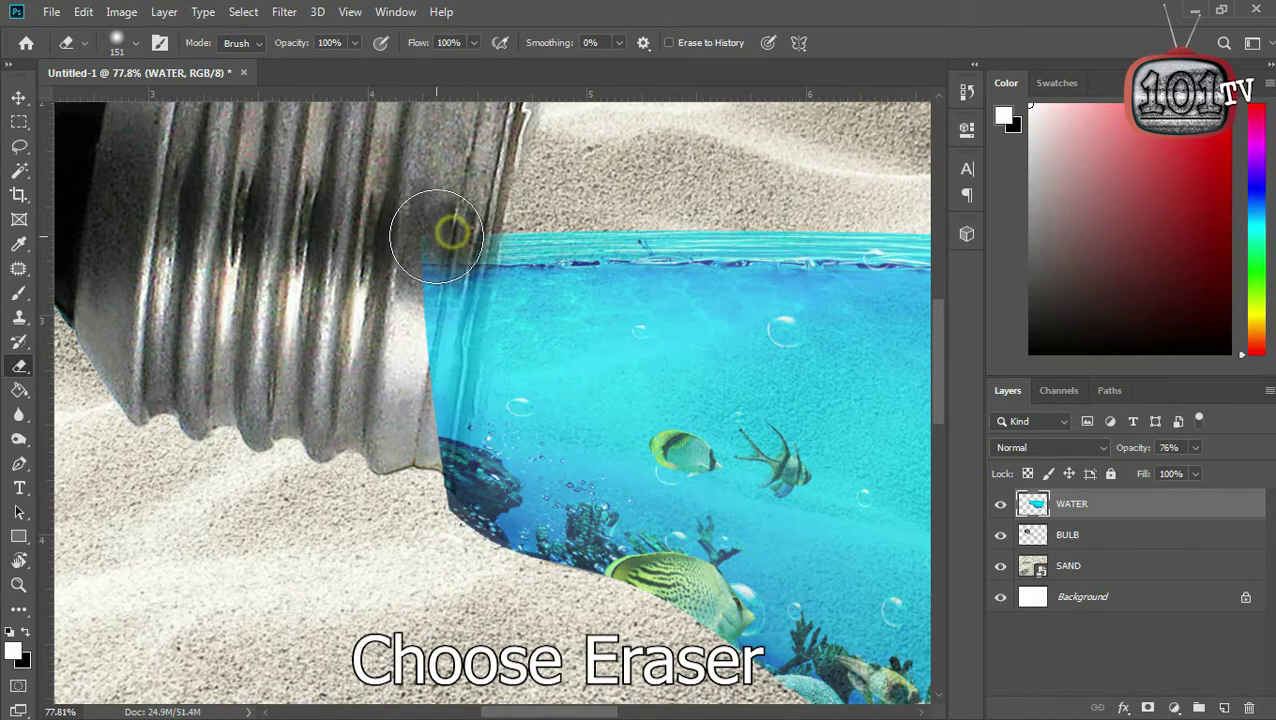
{"action": "left_click_drag", "start_coordinate": [425, 347], "coordinate": [425, 347]}
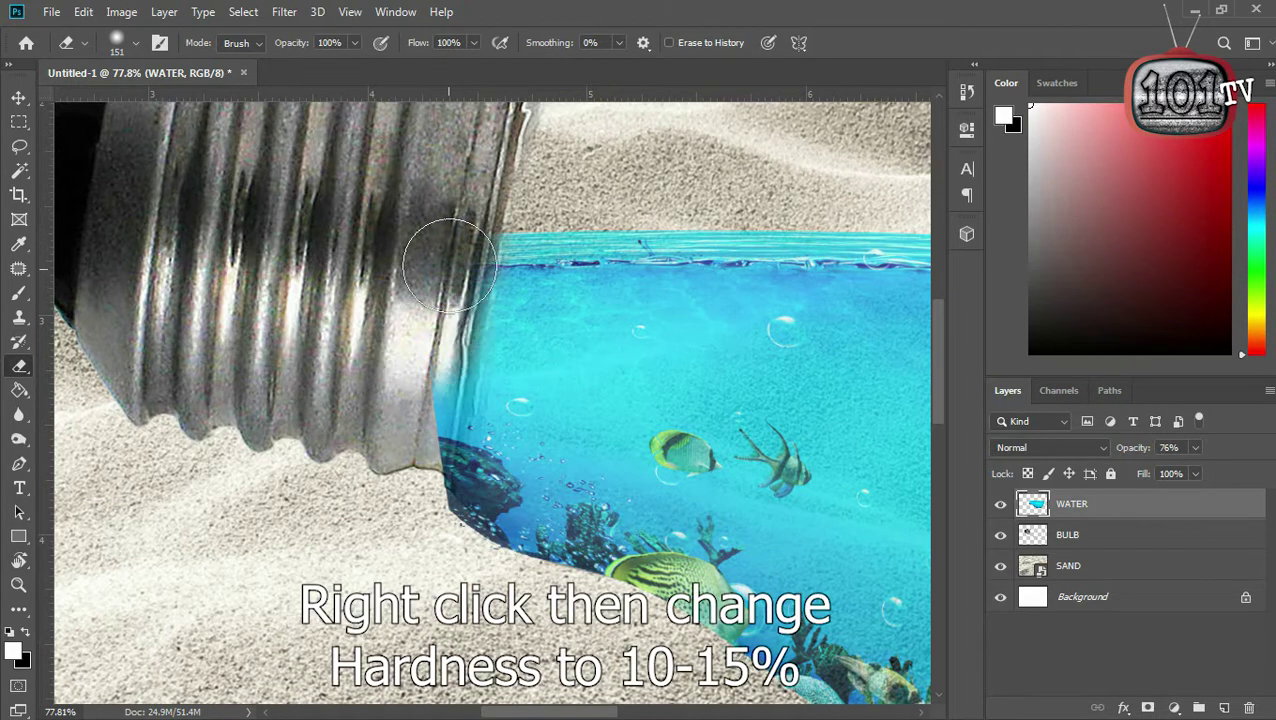
{"action": "left_click_drag", "start_coordinate": [450, 264], "coordinate": [420, 377]}
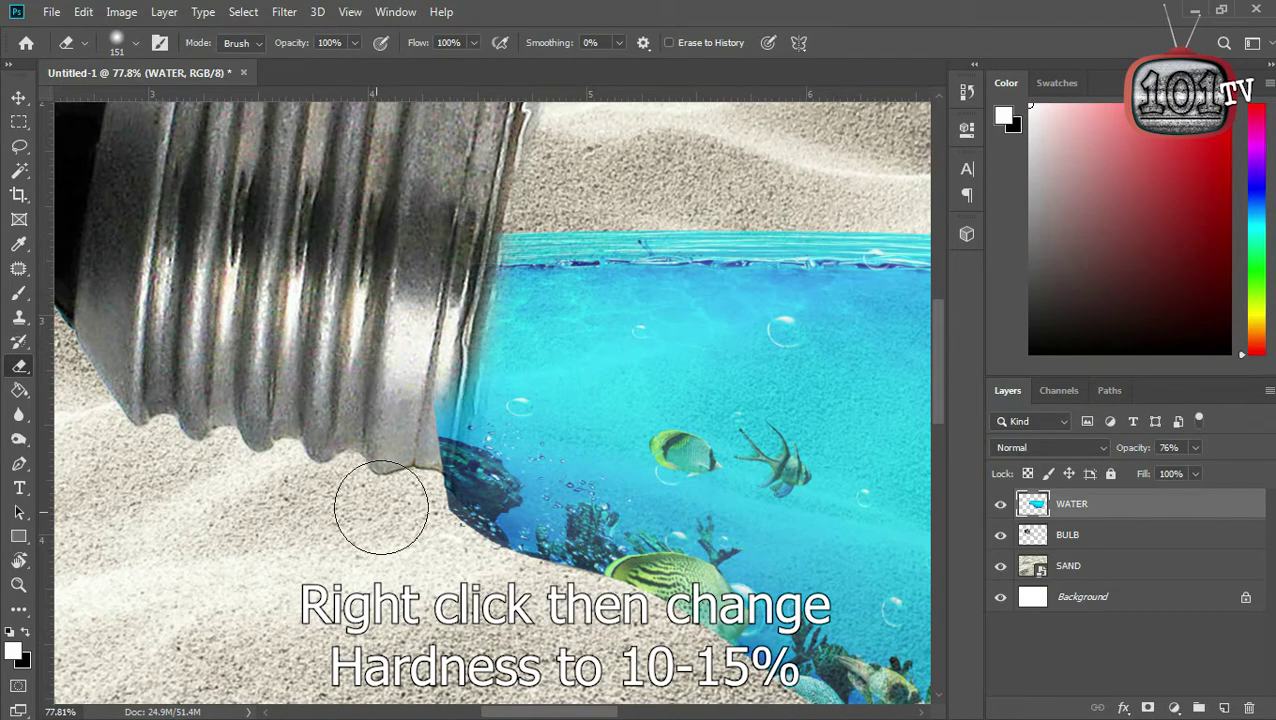
{"action": "mouse_move", "coordinate": [381, 508]}
{"action": "left_mouse_down"}
{"action": "mouse_move", "coordinate": [415, 495]}
{"action": "mouse_move", "coordinate": [440, 370]}
{"action": "left_mouse_up"}
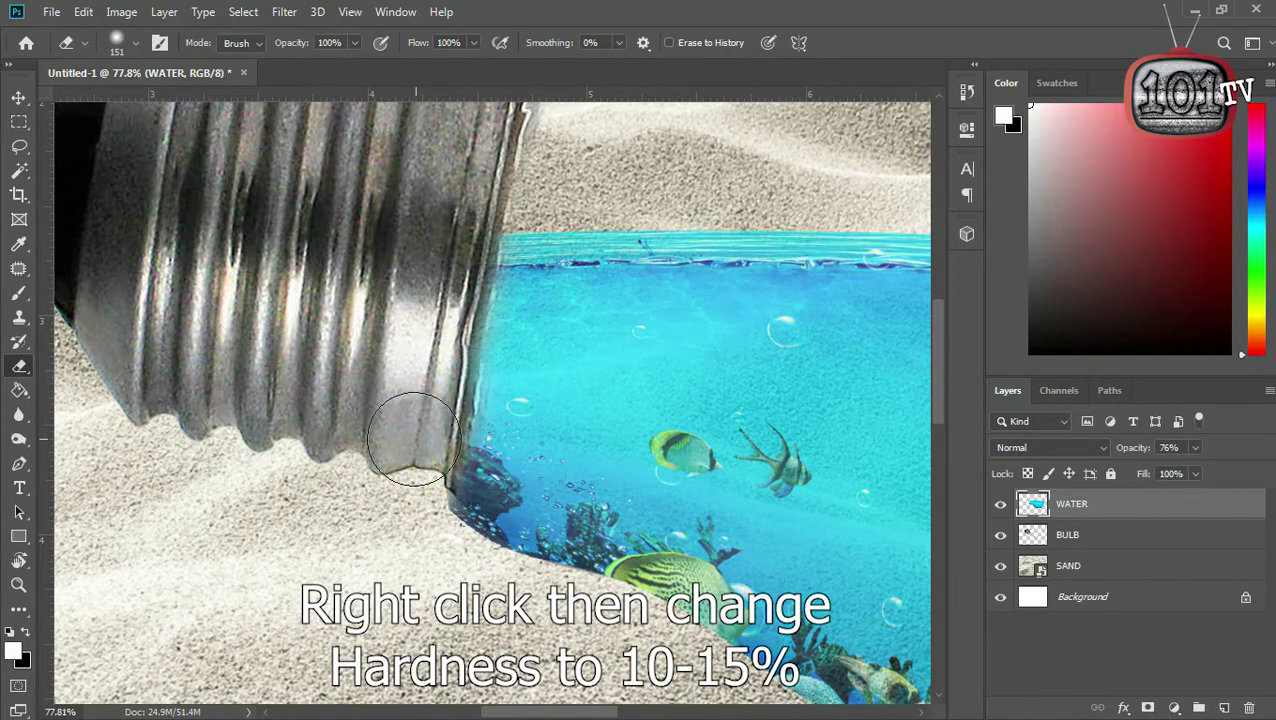
{"action": "mouse_move", "coordinate": [408, 445]}
{"action": "left_mouse_down"}
{"action": "mouse_move", "coordinate": [450, 213]}
{"action": "mouse_move", "coordinate": [390, 456]}
{"action": "mouse_move", "coordinate": [399, 504]}
{"action": "mouse_move", "coordinate": [407, 461]}
{"action": "mouse_move", "coordinate": [378, 466]}
{"action": "left_mouse_up"}
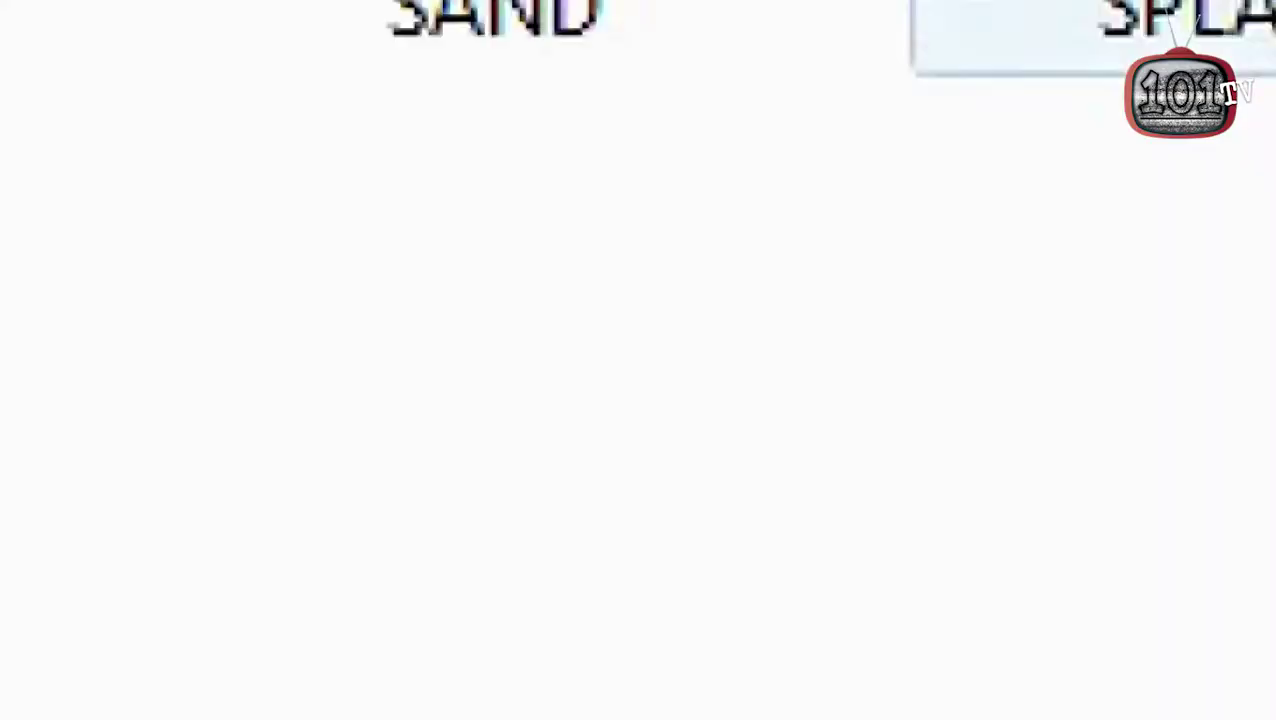
Step: Drag the SPLASH 2 image from the RAW folder onto the Photoshop canvas
{"action": "mouse_move", "coordinate": [723, 275]}
{"action": "left_mouse_down"}
{"action": "mouse_move", "coordinate": [435, 605]}
{"action": "mouse_move", "coordinate": [565, 490]}
{"action": "left_mouse_up"}
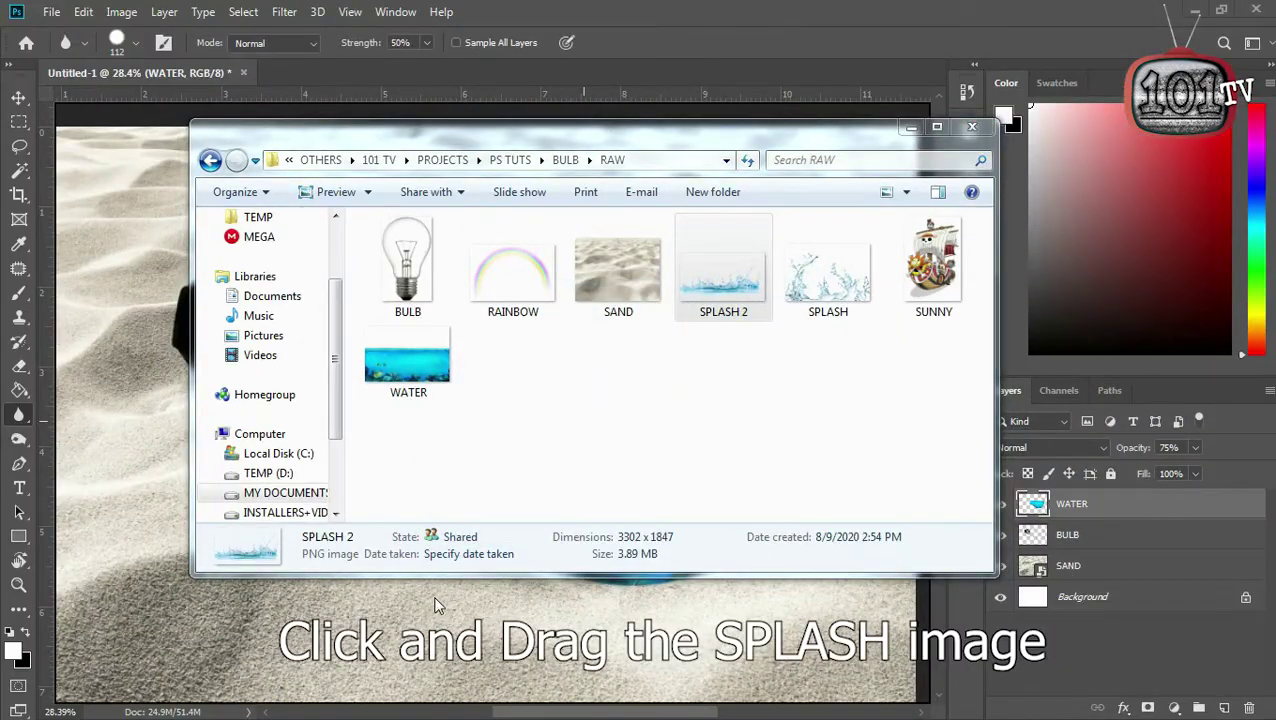
Step: Scale SPLASH 2 to about 52% and place it on the water surface
{"action": "left_click_drag", "start_coordinate": [923, 172], "coordinate": [713, 287]}
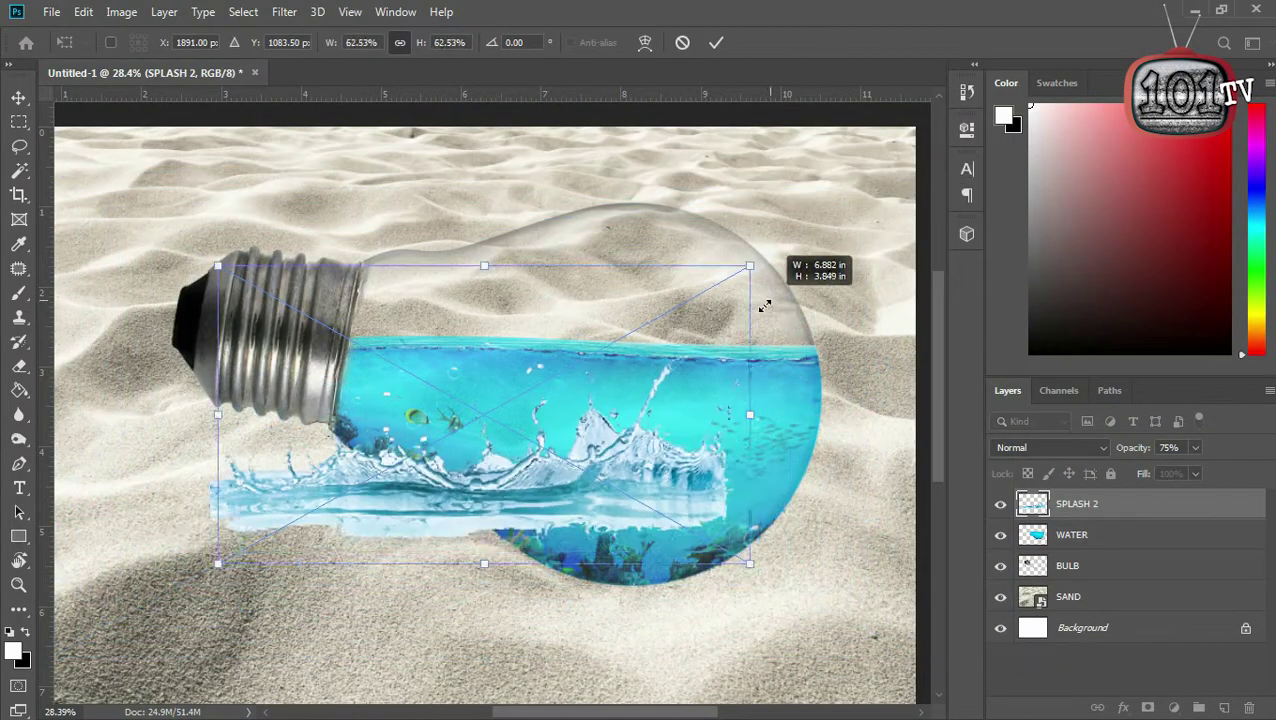
{"action": "left_click_drag", "start_coordinate": [590, 483], "coordinate": [688, 357]}
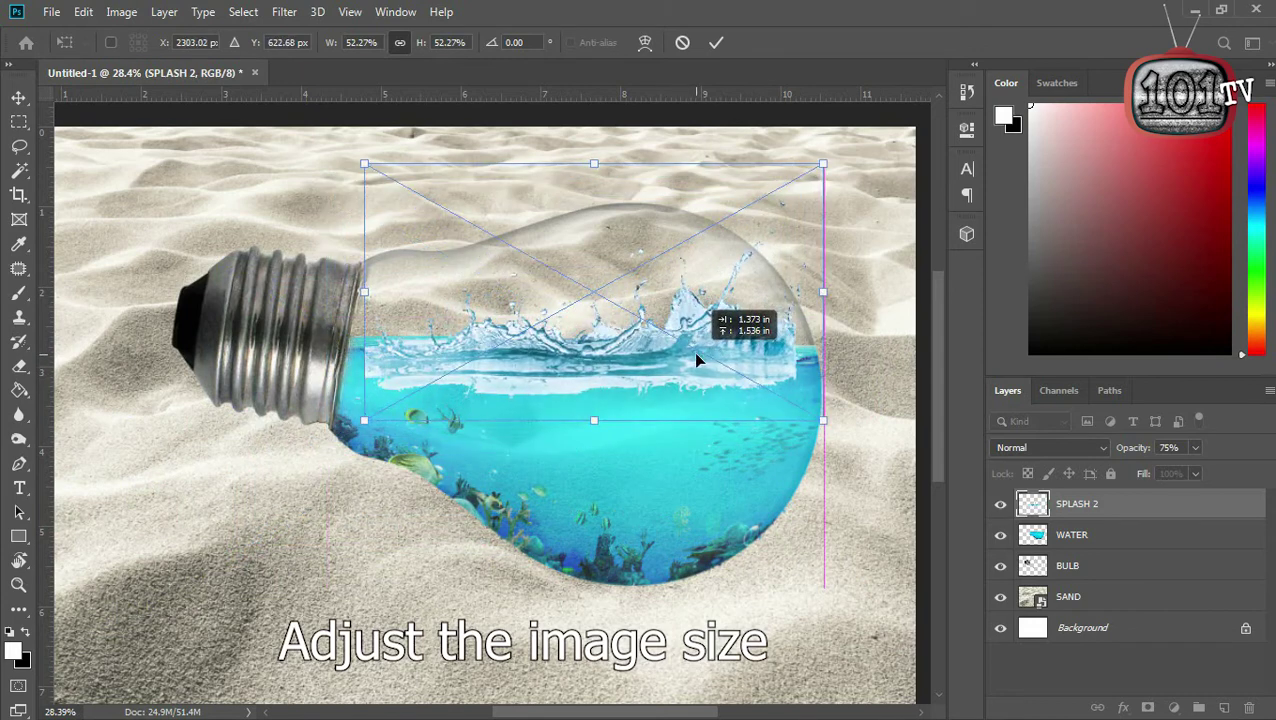
{"action": "key", "text": "Return"}
Step: Rasterize the SPLASH 2 layer via the Blur tool prompt and recenter the bulb
{"action": "key", "text": "r"}
{"action": "left_click", "coordinate": [688, 357]}
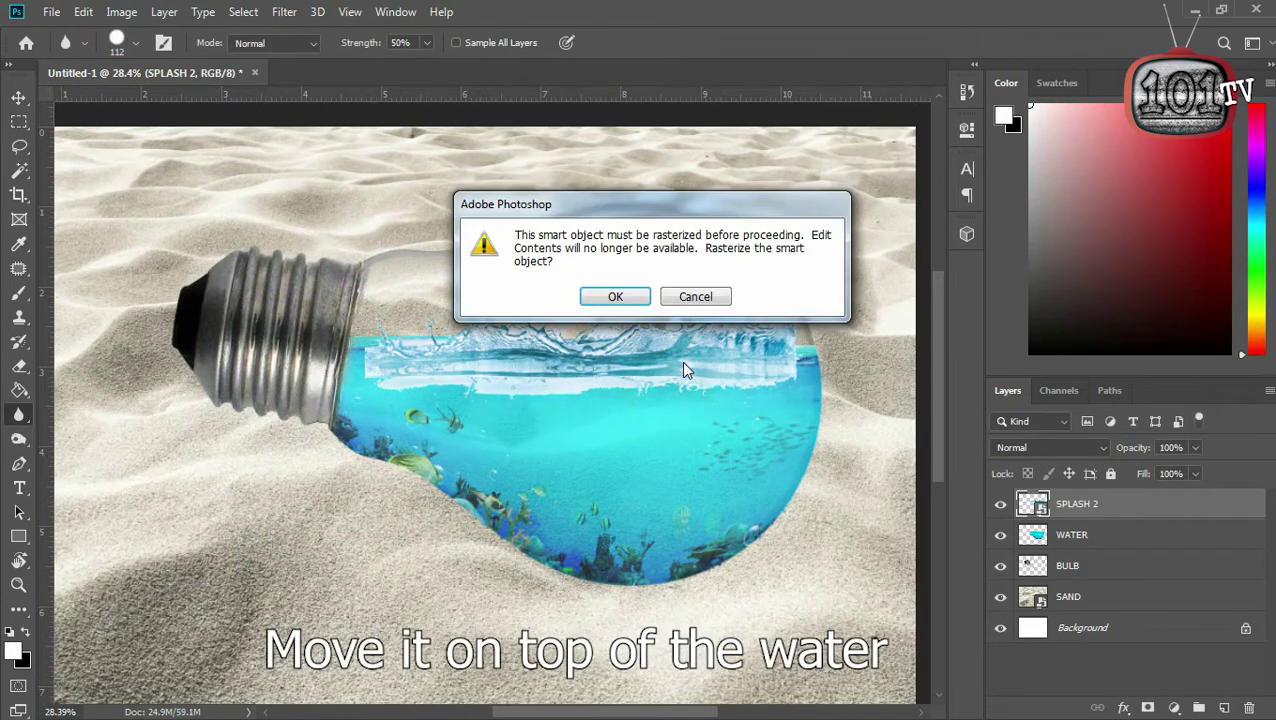
{"action": "left_click", "coordinate": [609, 297]}
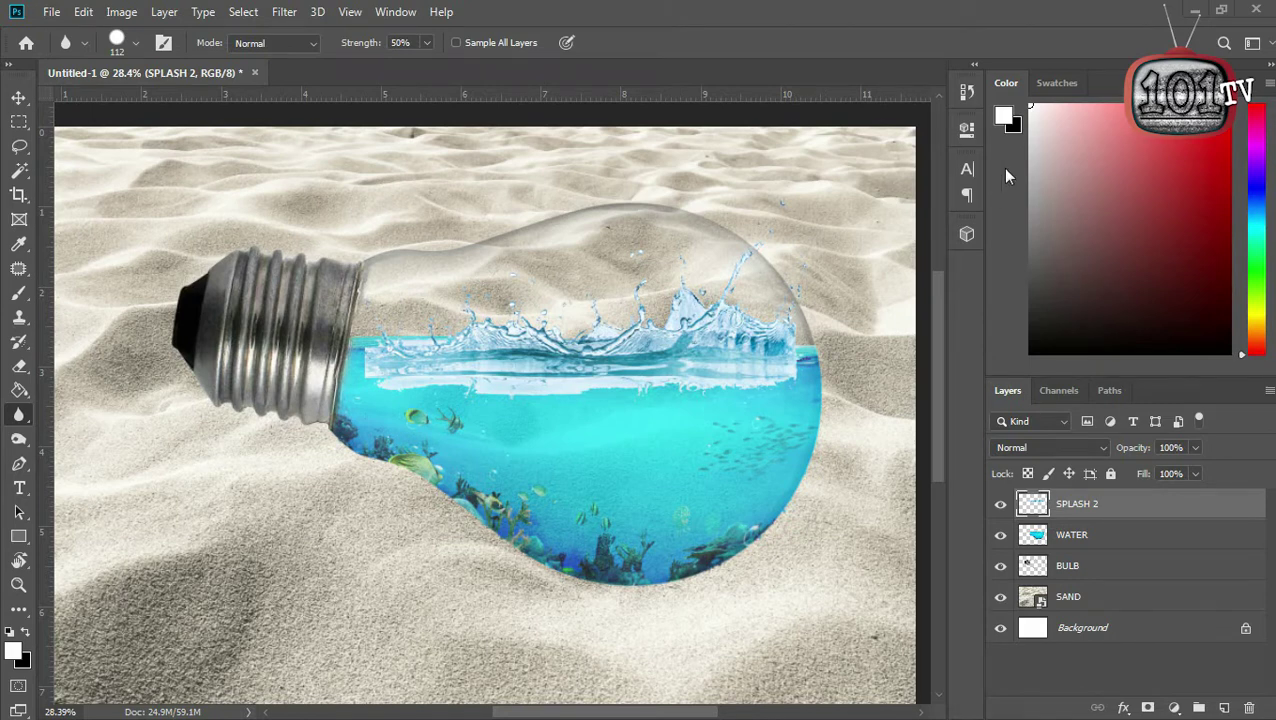
{"action": "scroll", "coordinate": [437, 432], "scroll_direction": "up", "scroll_amount": 1}
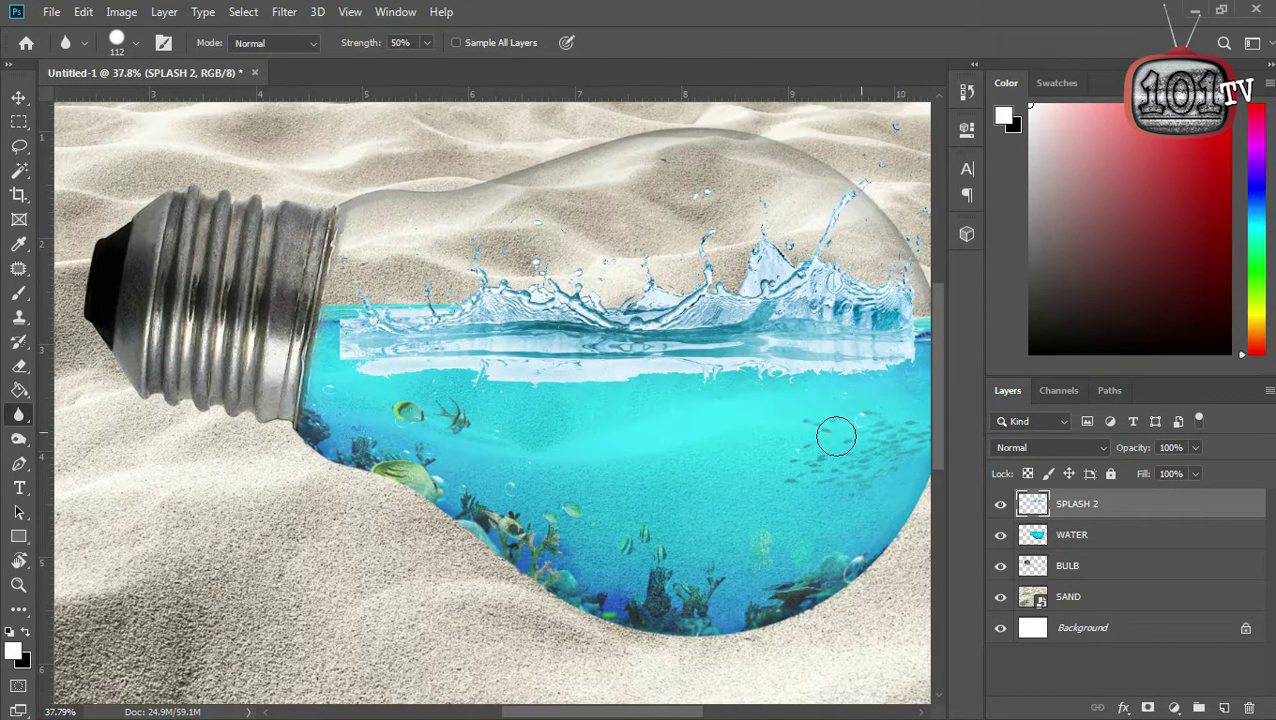
{"action": "left_click_drag", "start_coordinate": [628, 395], "coordinate": [698, 409]}
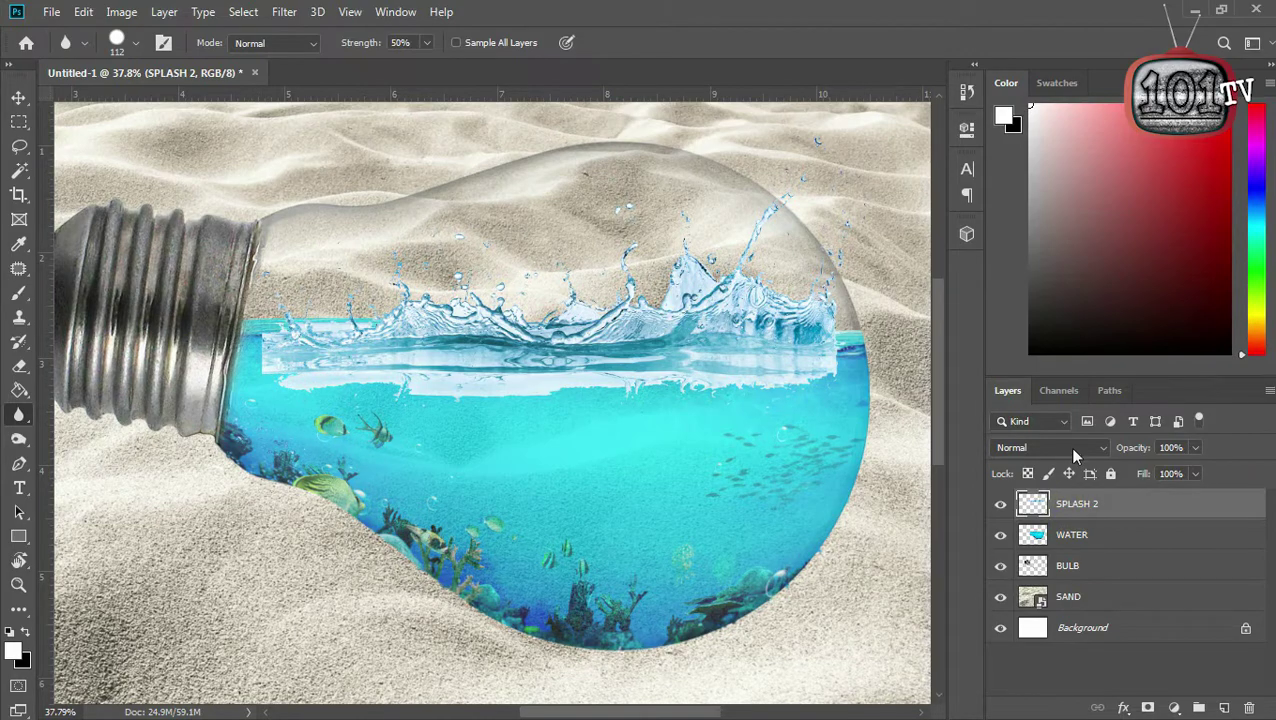
Step: Set SPLASH 2 to Pin Light blend mode and stretch it to about 112% width
{"action": "left_click", "coordinate": [1074, 452]}
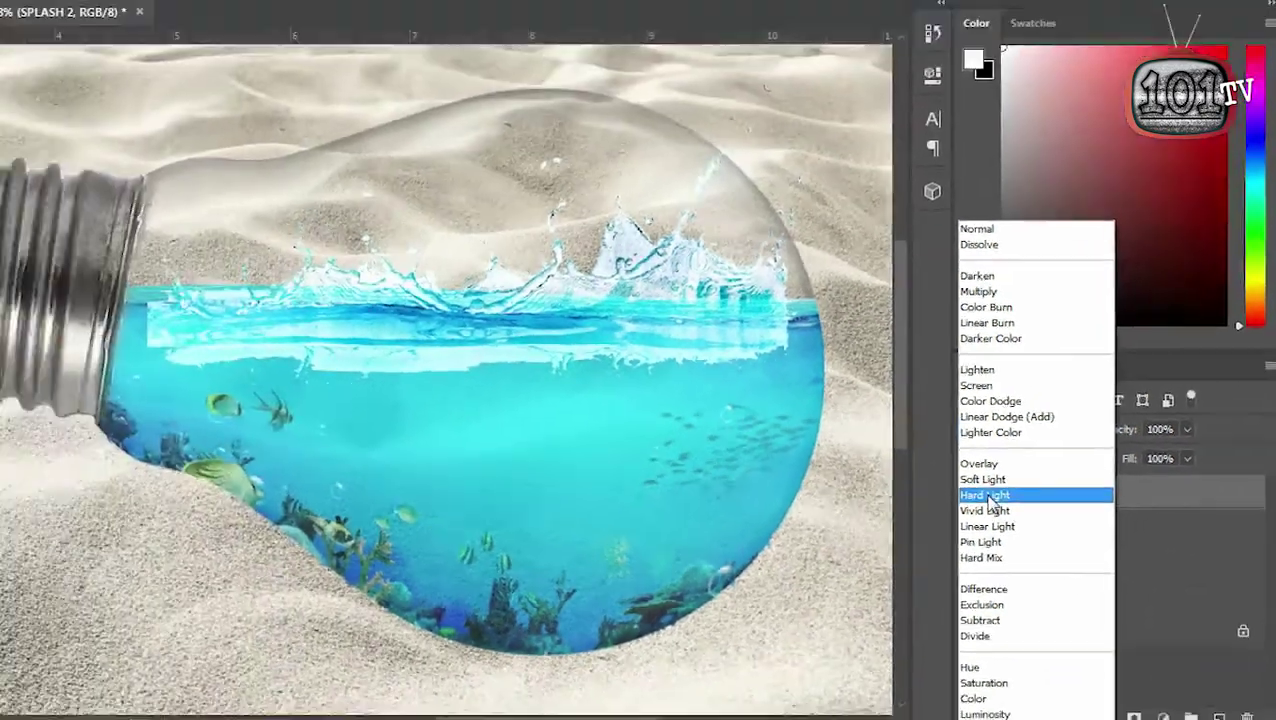
{"action": "left_click", "coordinate": [982, 542]}
{"action": "key", "text": "ctrl+t"}
{"action": "left_click_drag", "start_coordinate": [874, 261], "coordinate": [901, 261]}
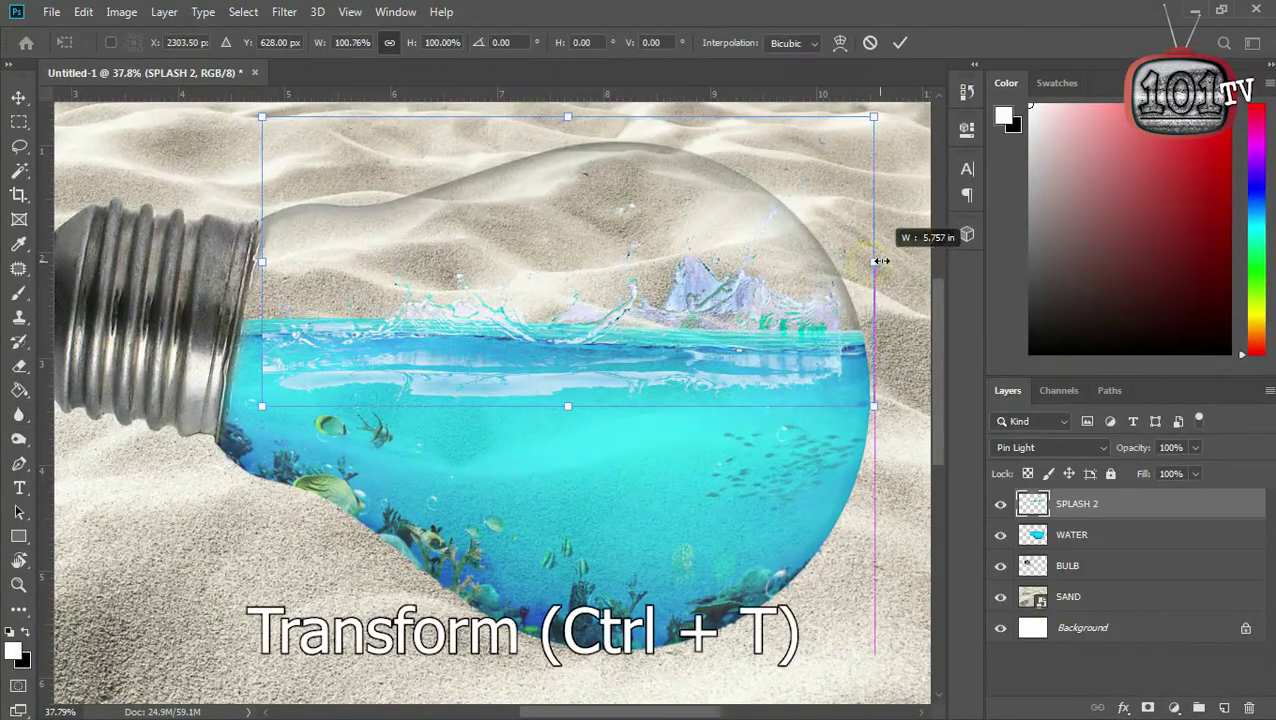
{"action": "left_click_drag", "start_coordinate": [262, 262], "coordinate": [220, 261]}
Step: Nudge the widened splash into place over the water and commit the transform
{"action": "right_click", "coordinate": [296, 354]}
{"action": "left_click", "coordinate": [254, 381]}
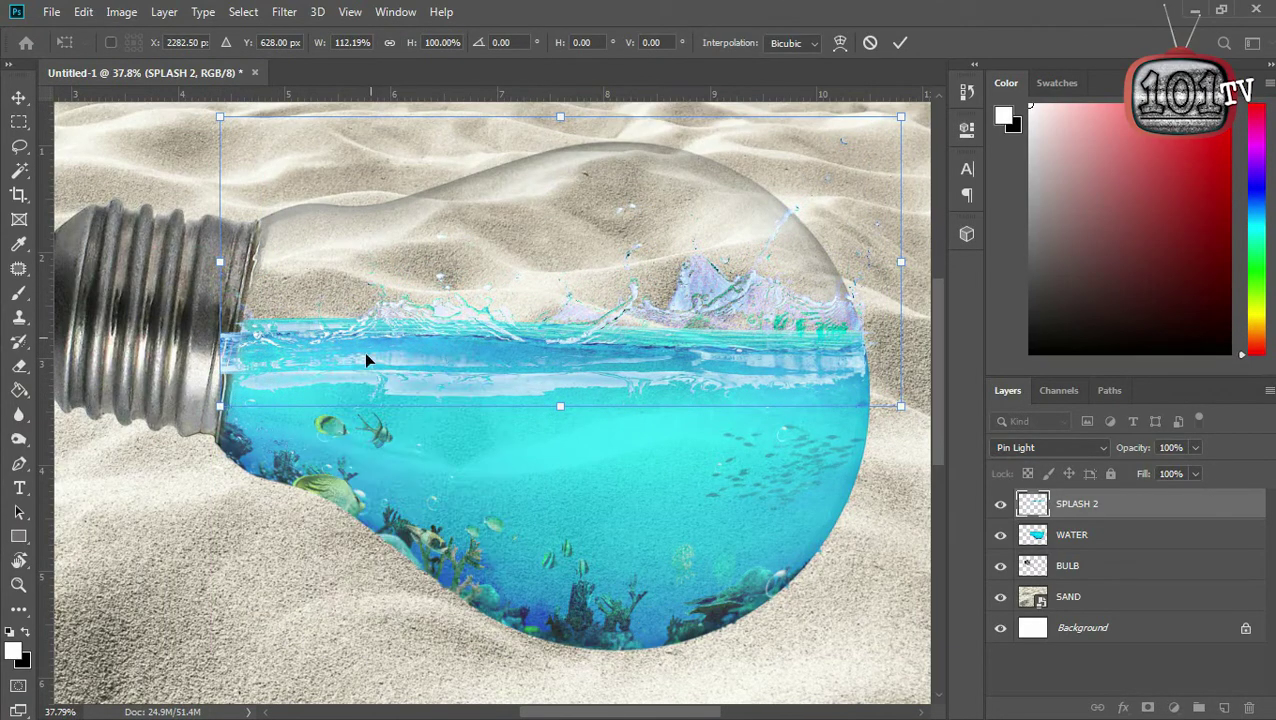
{"action": "left_click_drag", "start_coordinate": [369, 376], "coordinate": [374, 366]}
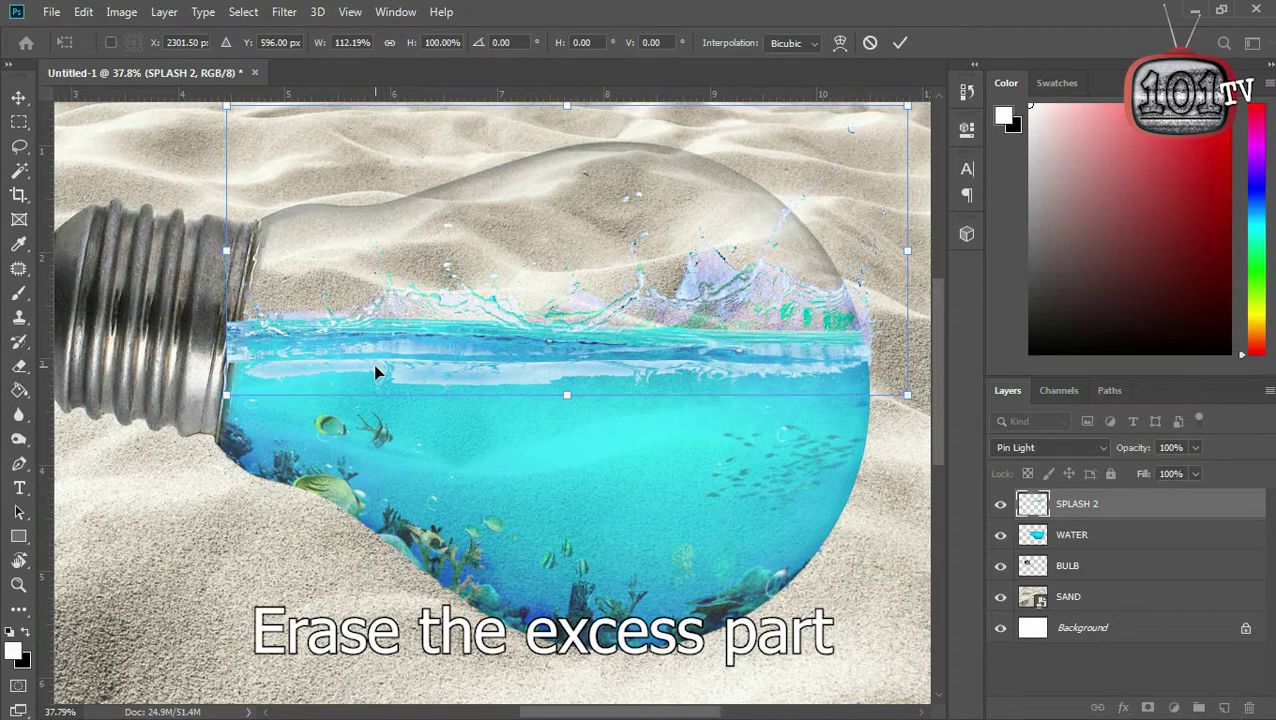
{"action": "key", "text": "Return"}
Step: Switch to the Eraser and adjust the view around the splash in the bulb
{"action": "key", "text": "m"}
{"action": "scroll", "coordinate": [332, 372], "scroll_direction": "up", "scroll_amount": 3}
{"action": "scroll", "coordinate": [277, 337], "scroll_direction": "up", "scroll_amount": 3}
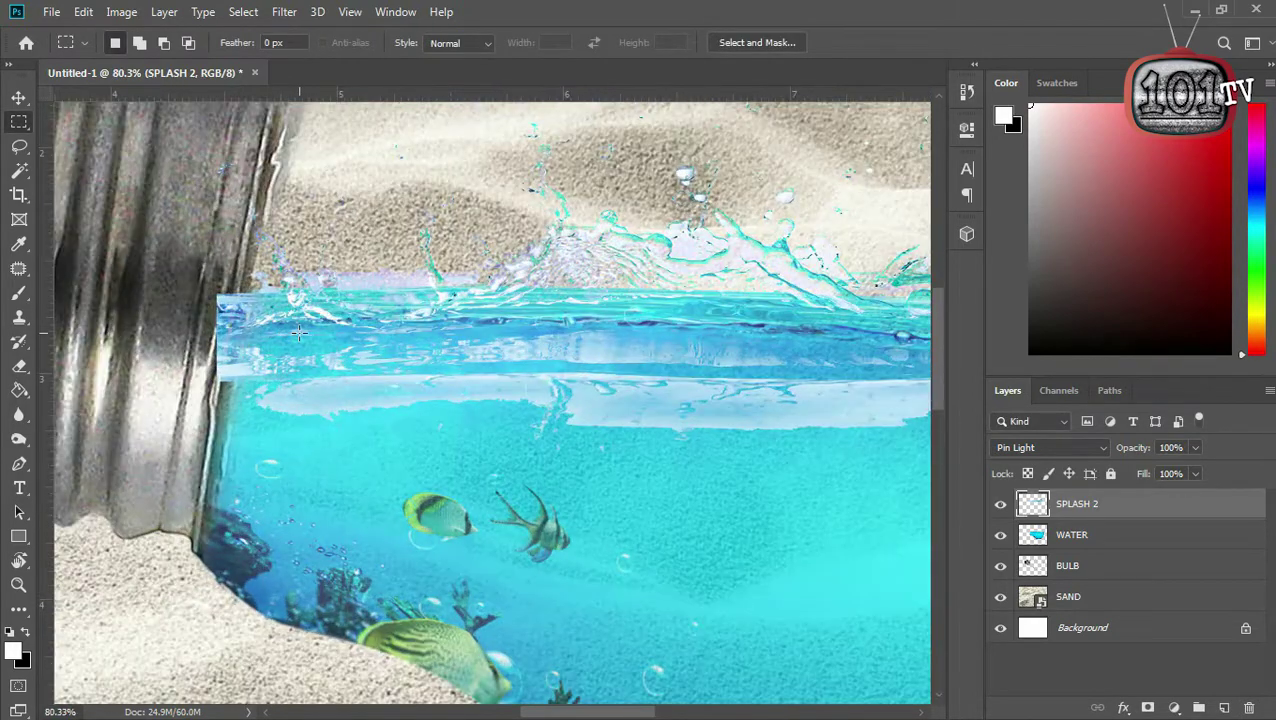
{"action": "scroll", "coordinate": [298, 333], "scroll_direction": "up", "scroll_amount": 1}
{"action": "key", "text": "e"}
{"action": "scroll", "coordinate": [314, 305], "scroll_direction": "up", "scroll_amount": 2}
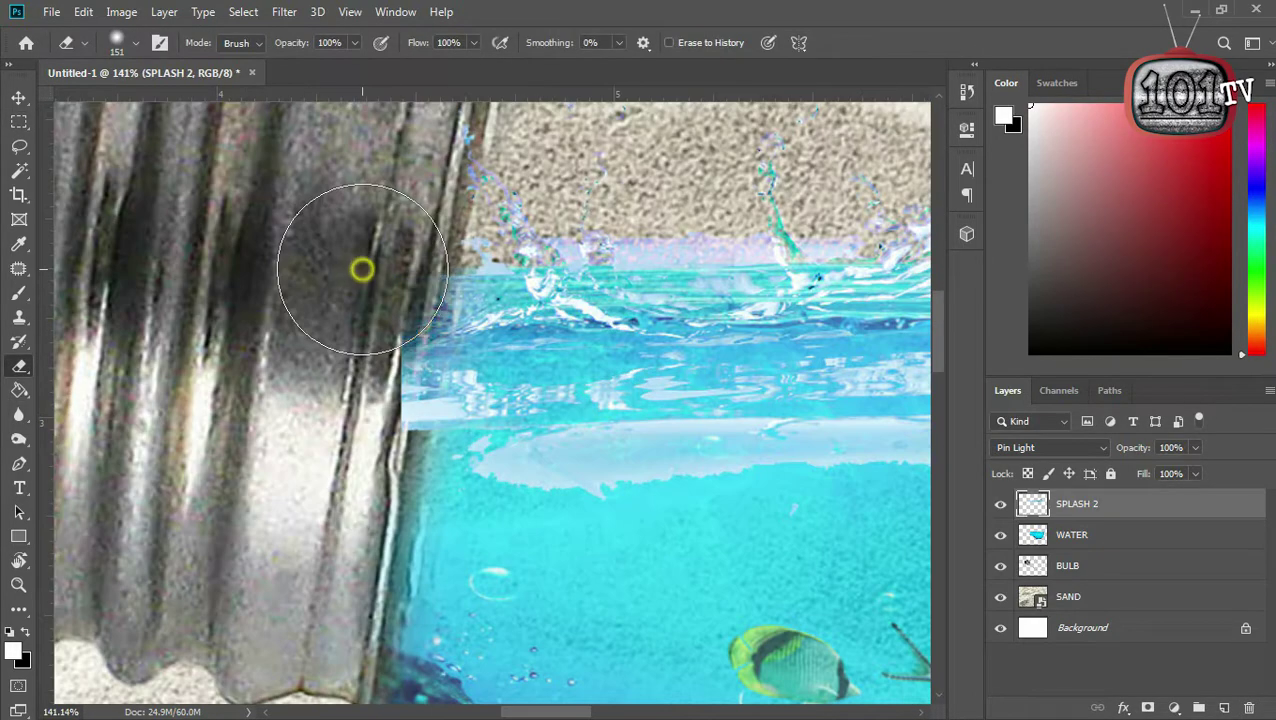
{"action": "scroll", "coordinate": [367, 372], "scroll_direction": "down", "scroll_amount": 3}
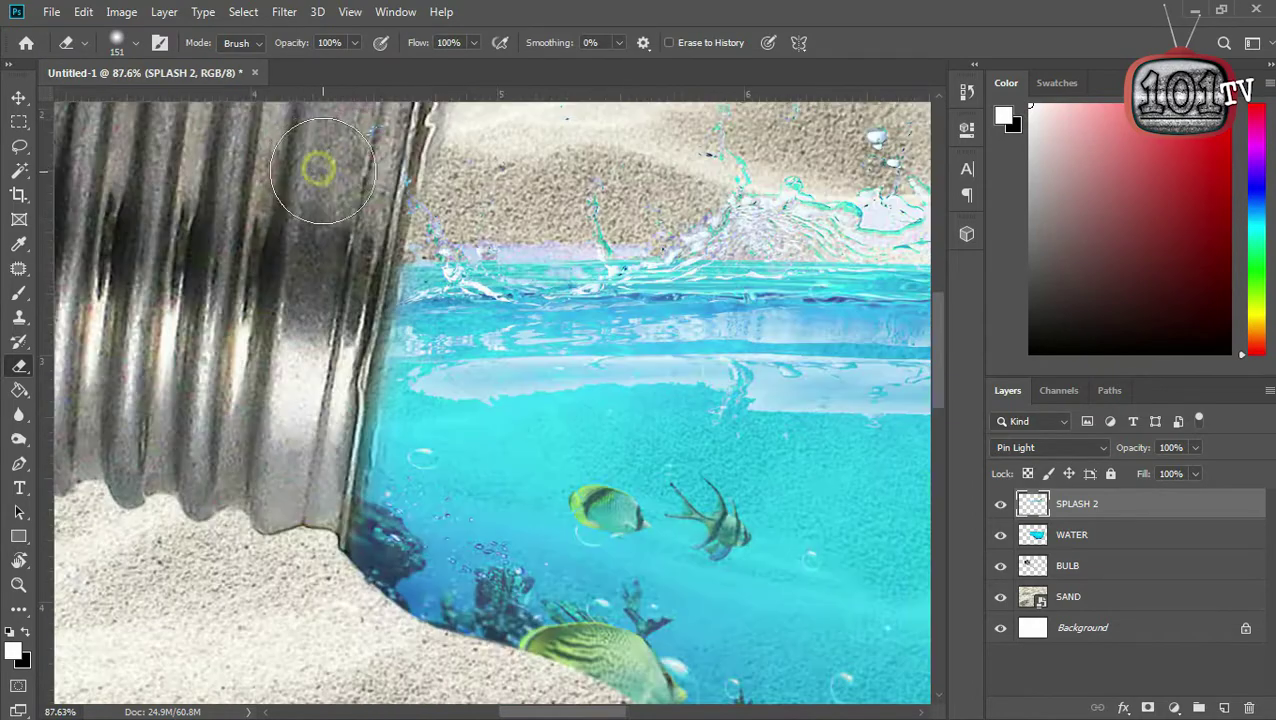
{"action": "scroll", "coordinate": [319, 165], "scroll_direction": "up", "scroll_amount": 2}
{"action": "scroll", "coordinate": [330, 379], "scroll_direction": "down", "scroll_amount": 2}
{"action": "scroll", "coordinate": [276, 422], "scroll_direction": "down", "scroll_amount": 2}
{"action": "scroll", "coordinate": [800, 340], "scroll_direction": "up", "scroll_amount": 3}
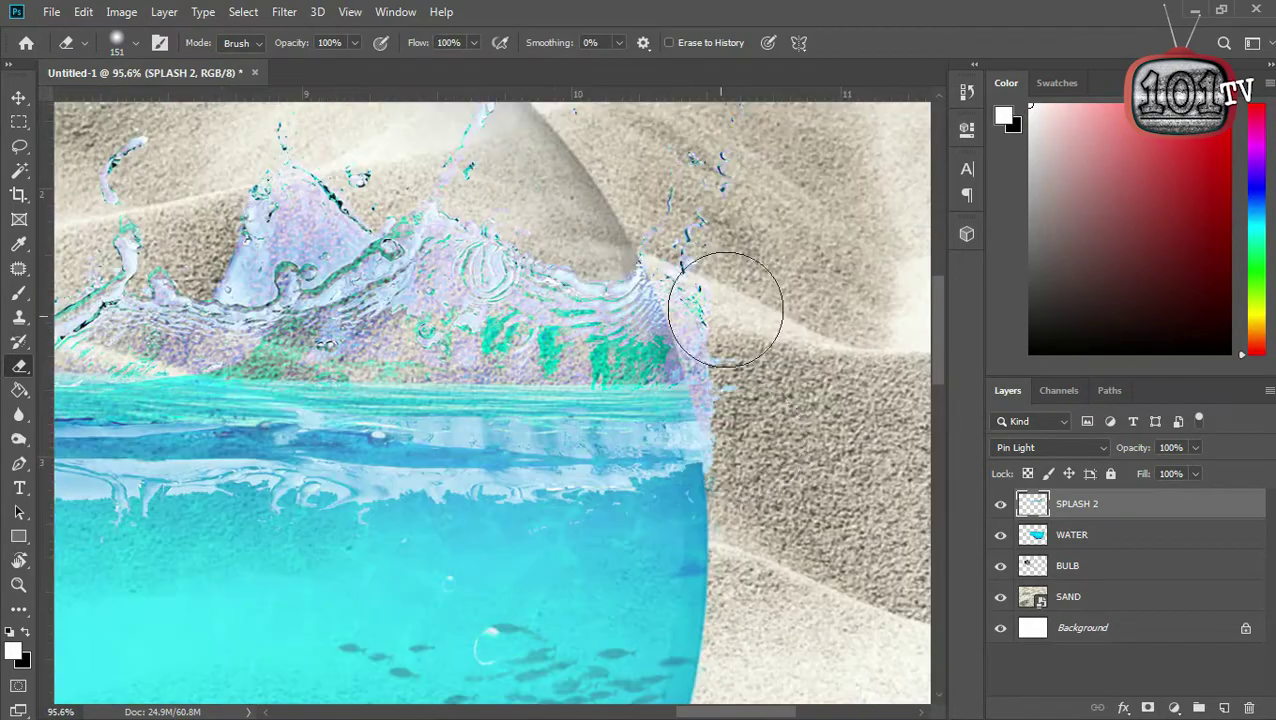
{"action": "scroll", "coordinate": [712, 342], "scroll_direction": "up", "scroll_amount": 2}
{"action": "scroll", "coordinate": [620, 320], "scroll_direction": "up", "scroll_amount": 2}
{"action": "scroll", "coordinate": [620, 430], "scroll_direction": "down", "scroll_amount": 2}
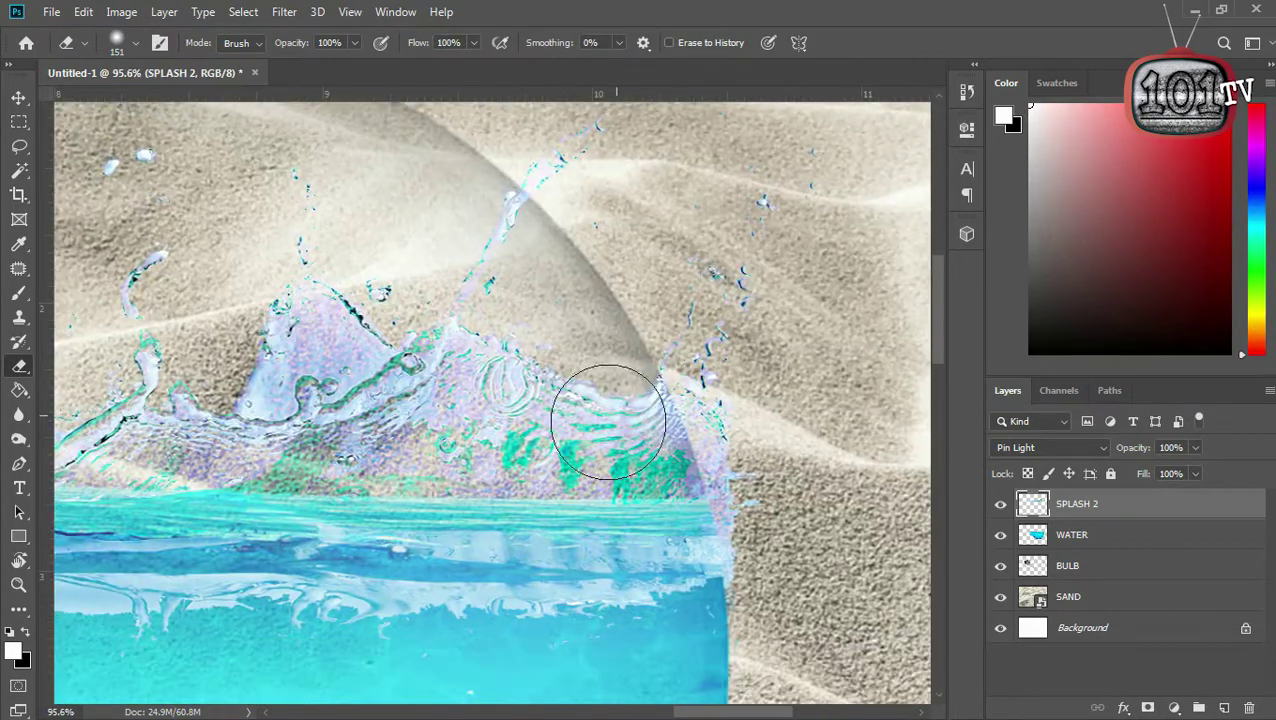
{"action": "scroll", "coordinate": [580, 440], "scroll_direction": "down", "scroll_amount": 3}
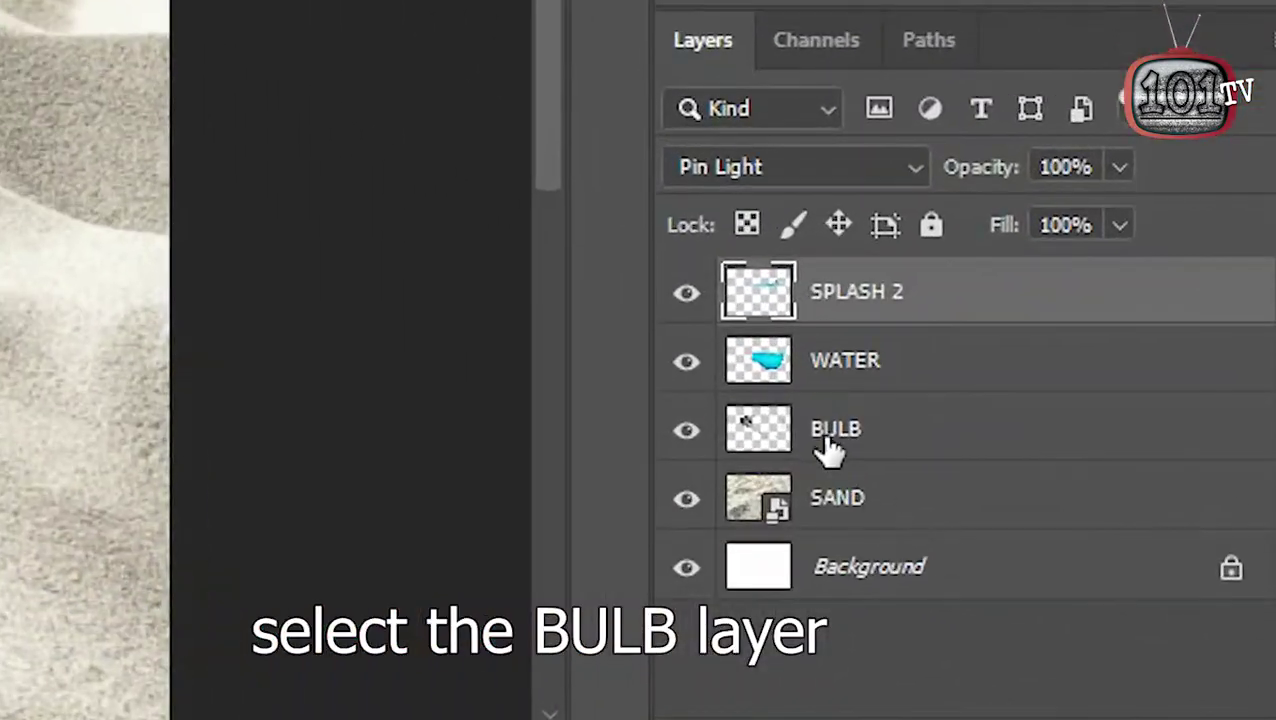
Step: Delete the SPLASH 2 spray lying outside the bulb using a Magic Wand selection of the sand
{"action": "left_click", "coordinate": [822, 440]}
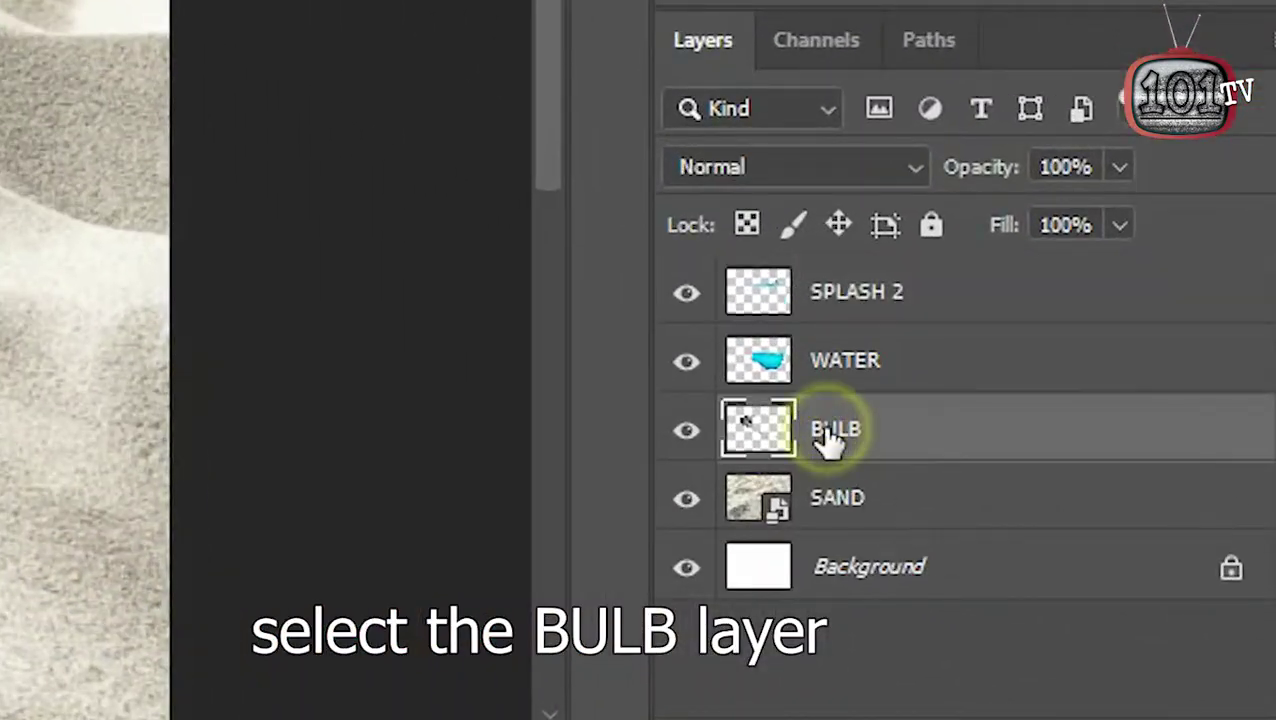
{"action": "key", "text": "w"}
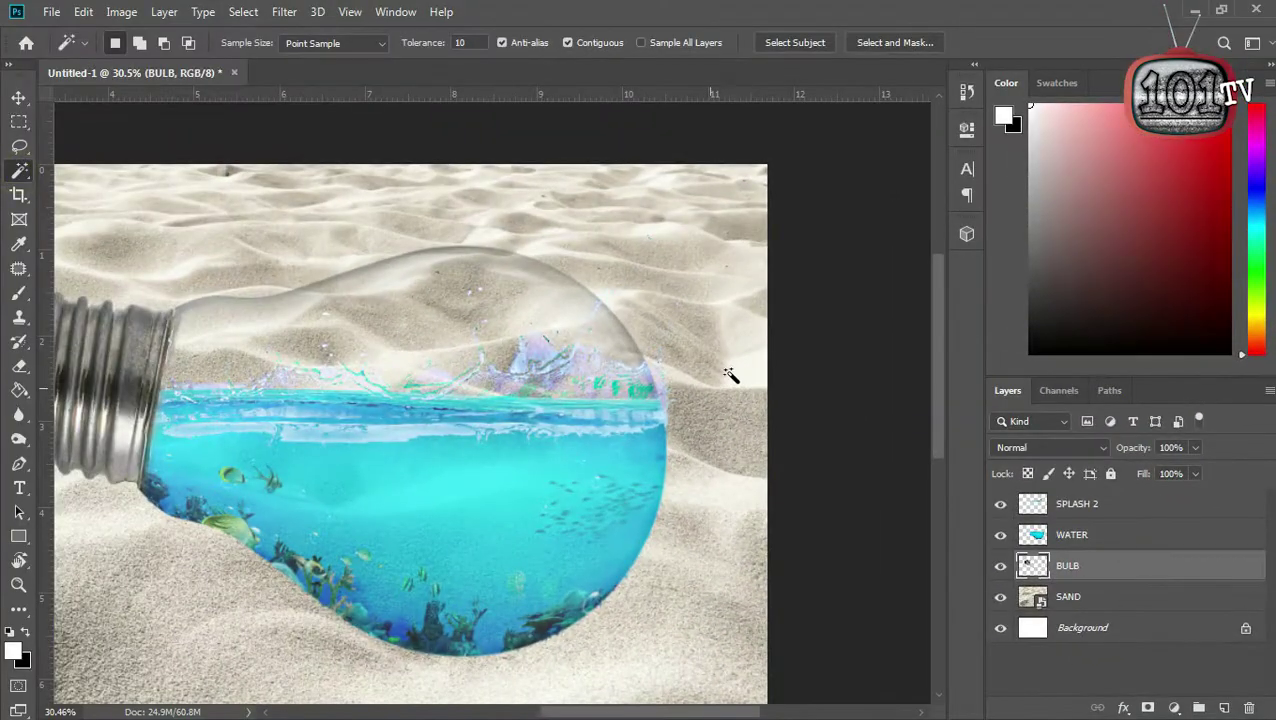
{"action": "left_click", "coordinate": [735, 375]}
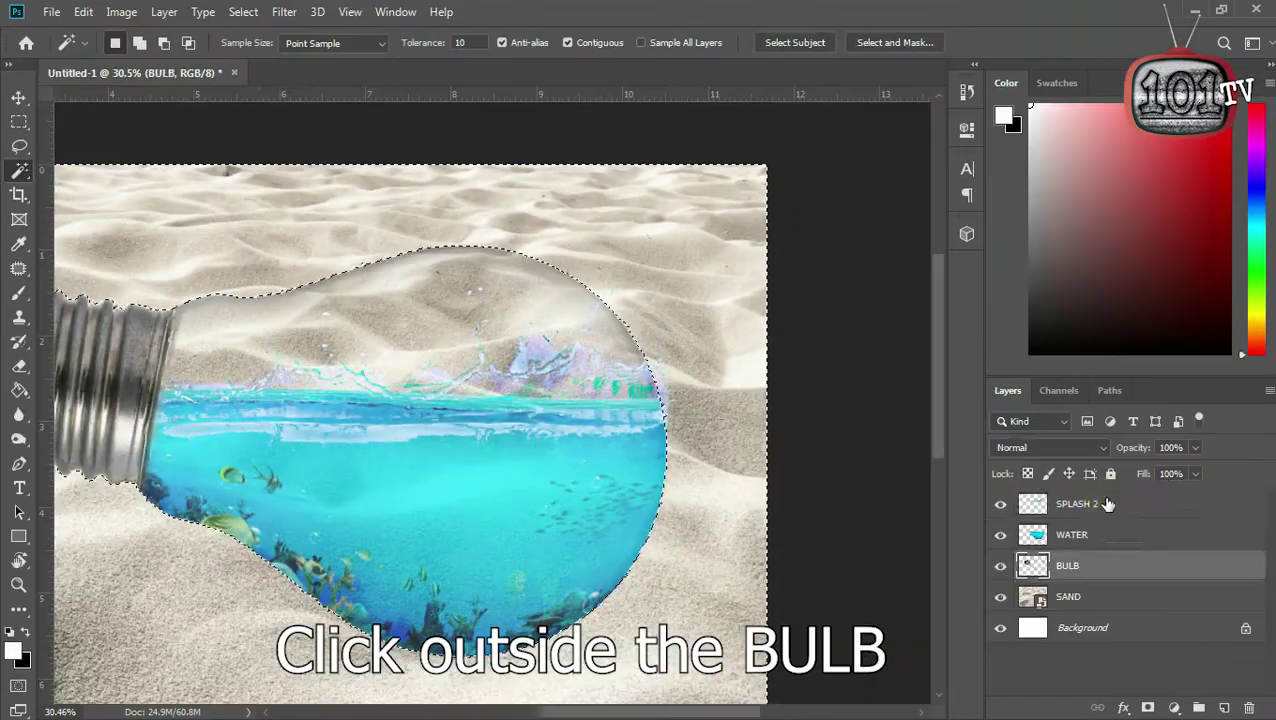
{"action": "left_click", "coordinate": [1107, 510]}
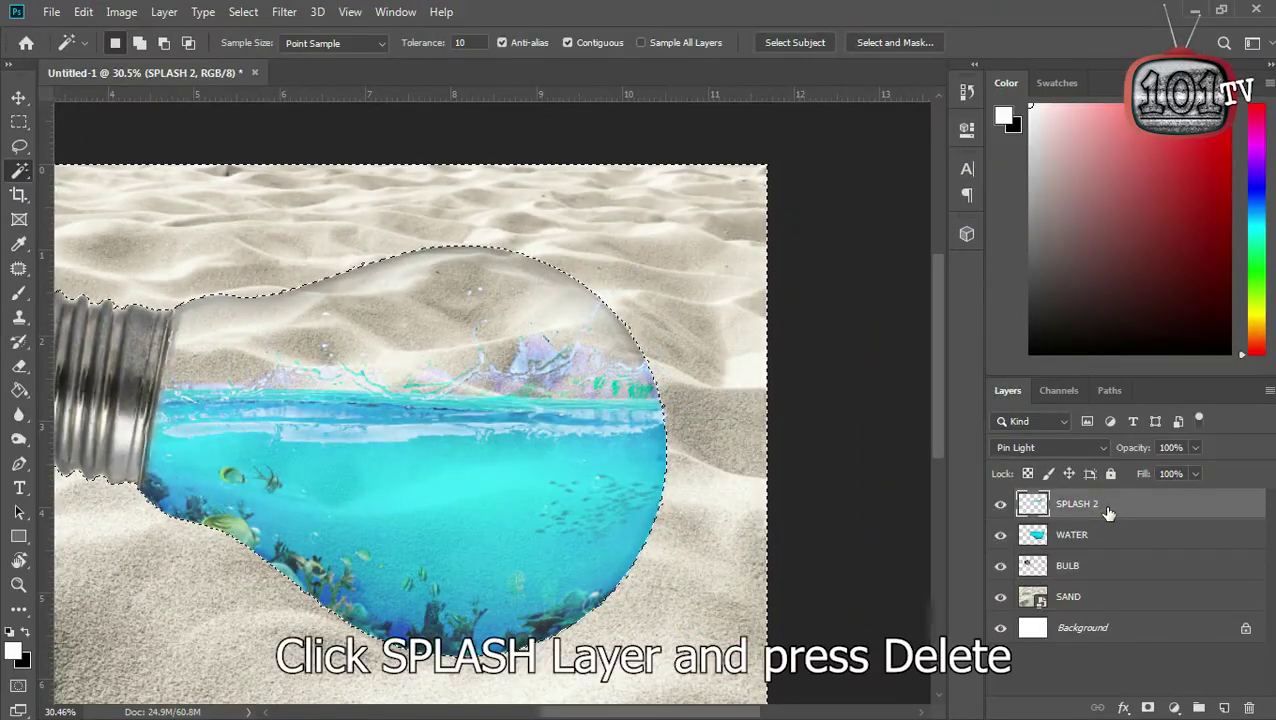
{"action": "key", "text": "m"}
{"action": "key", "text": "Delete"}
{"action": "key", "text": "ctrl+d"}
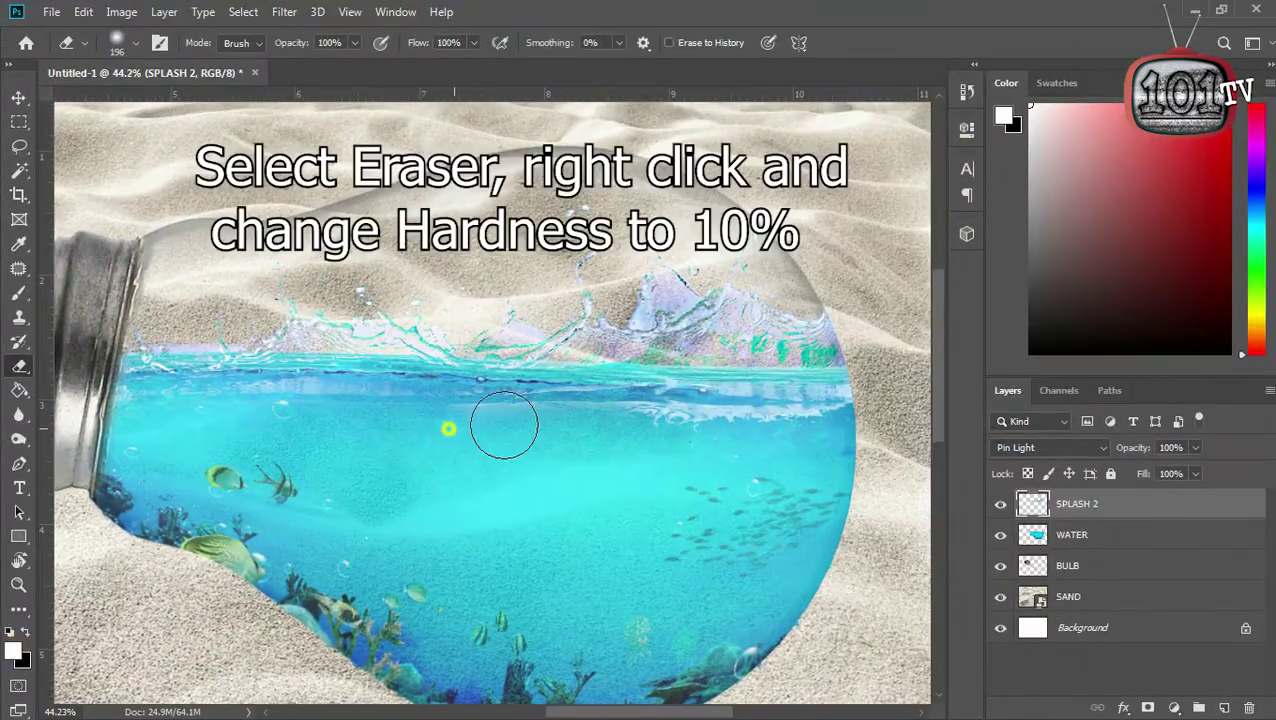
Step: Erase the splash's light streaks across the upper water
{"action": "left_click_drag", "start_coordinate": [504, 424], "coordinate": [839, 423]}
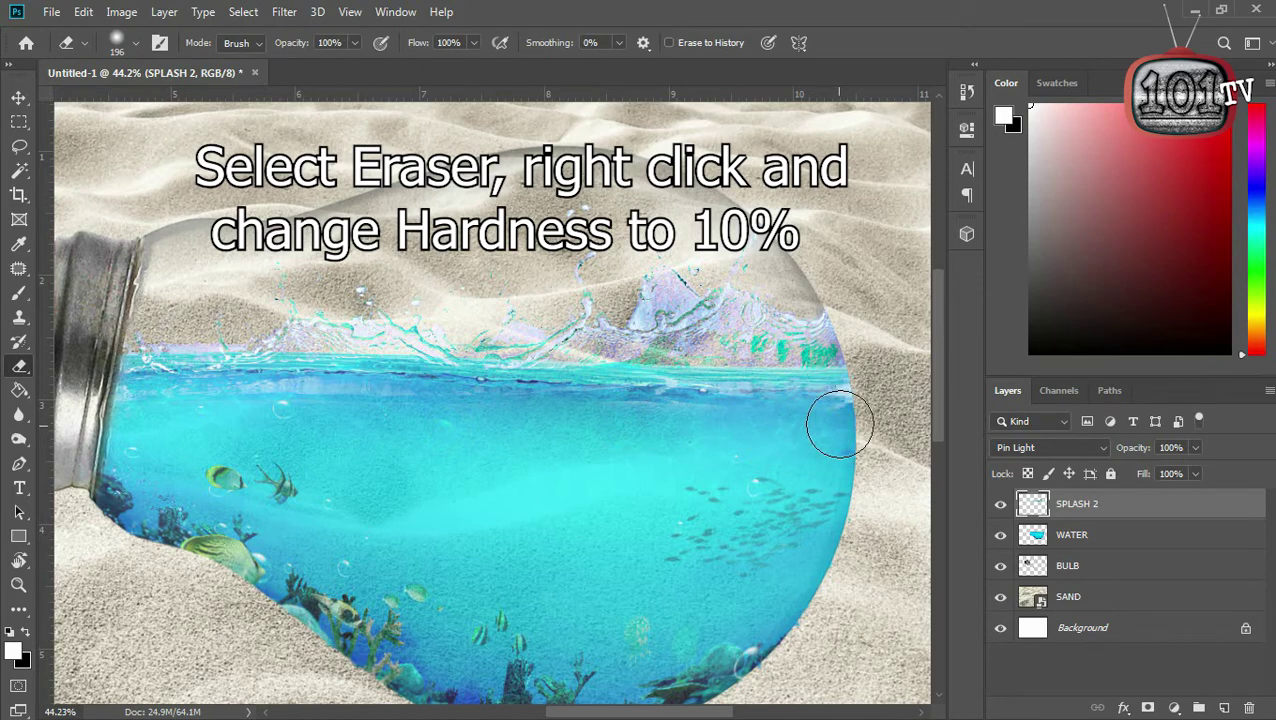
{"action": "left_click_drag", "start_coordinate": [285, 431], "coordinate": [120, 413]}
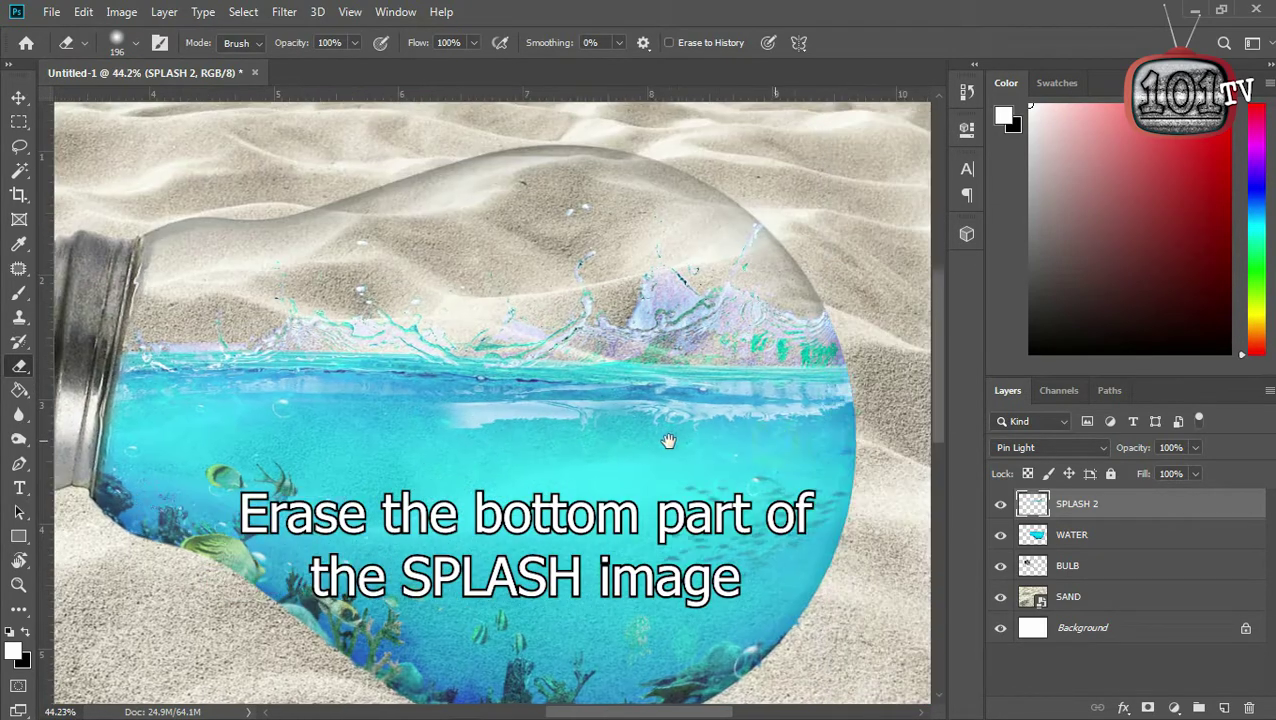
{"action": "left_click_drag", "start_coordinate": [430, 428], "coordinate": [808, 417]}
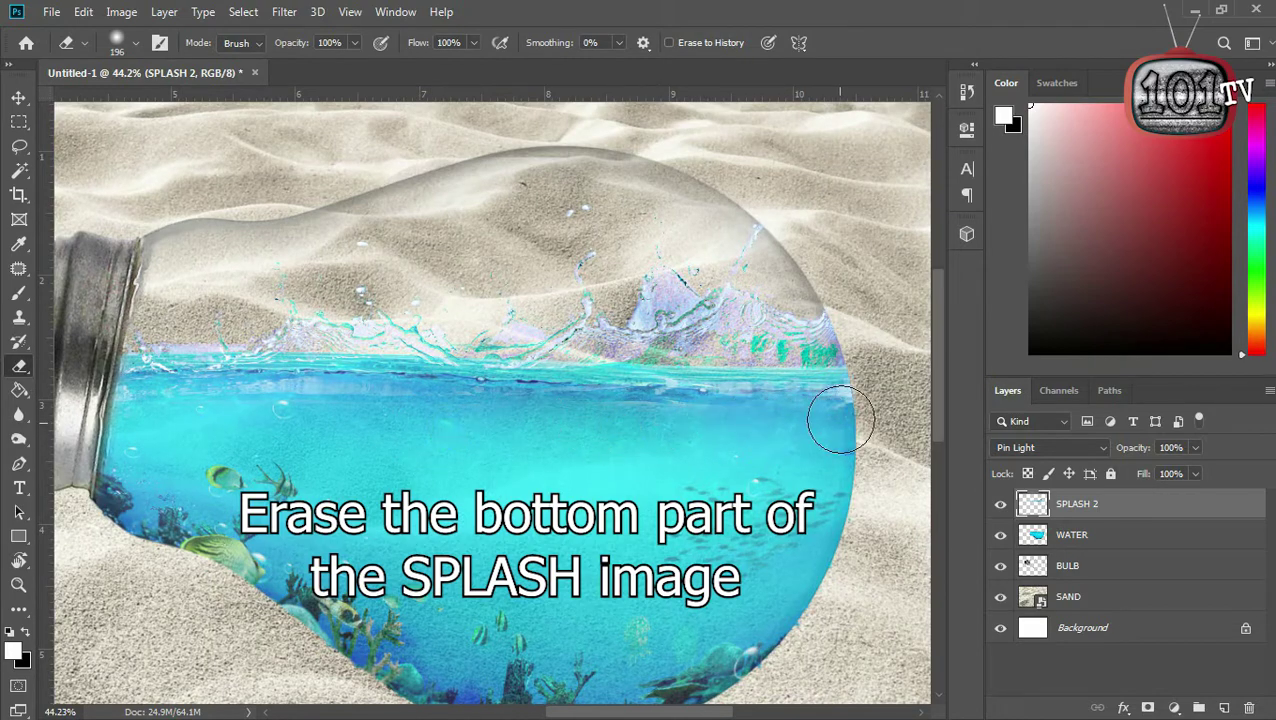
{"action": "left_click_drag", "start_coordinate": [287, 433], "coordinate": [120, 413]}
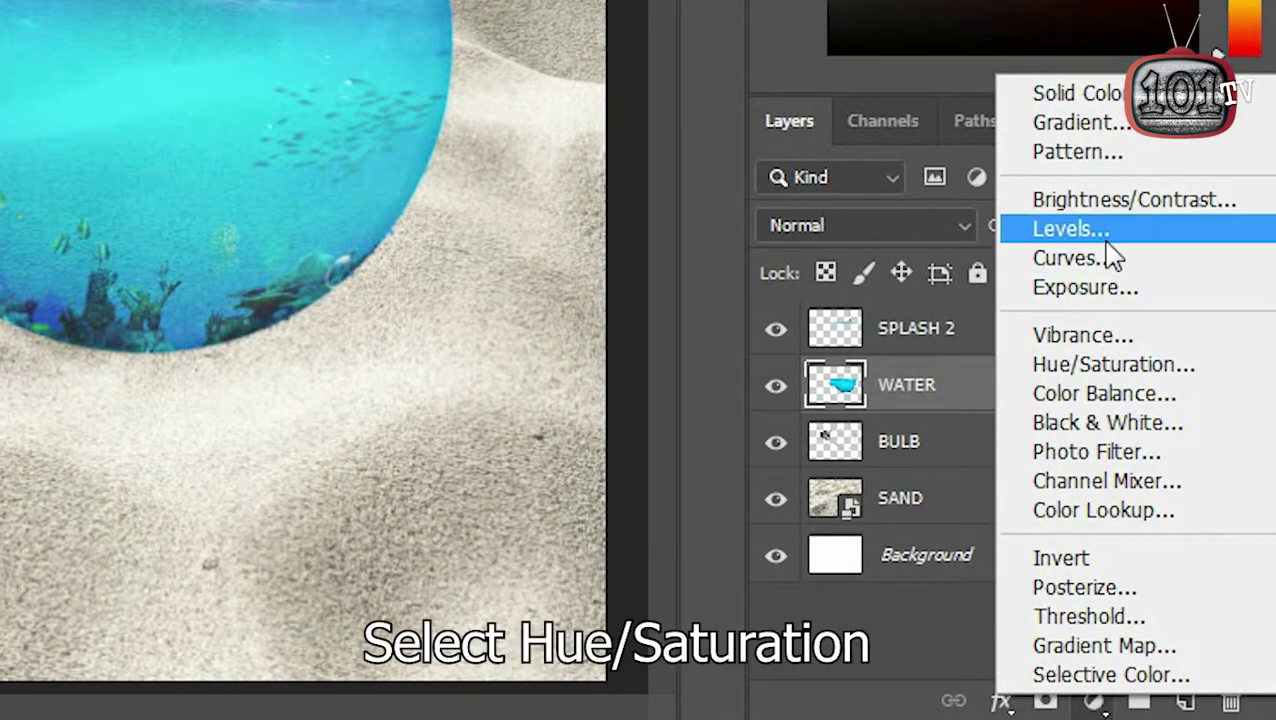
Step: Add a Hue/Saturation layer at Saturation +35 clipped to WATER, then drag in the SUNNY ship
{"action": "left_click", "coordinate": [1142, 364]}
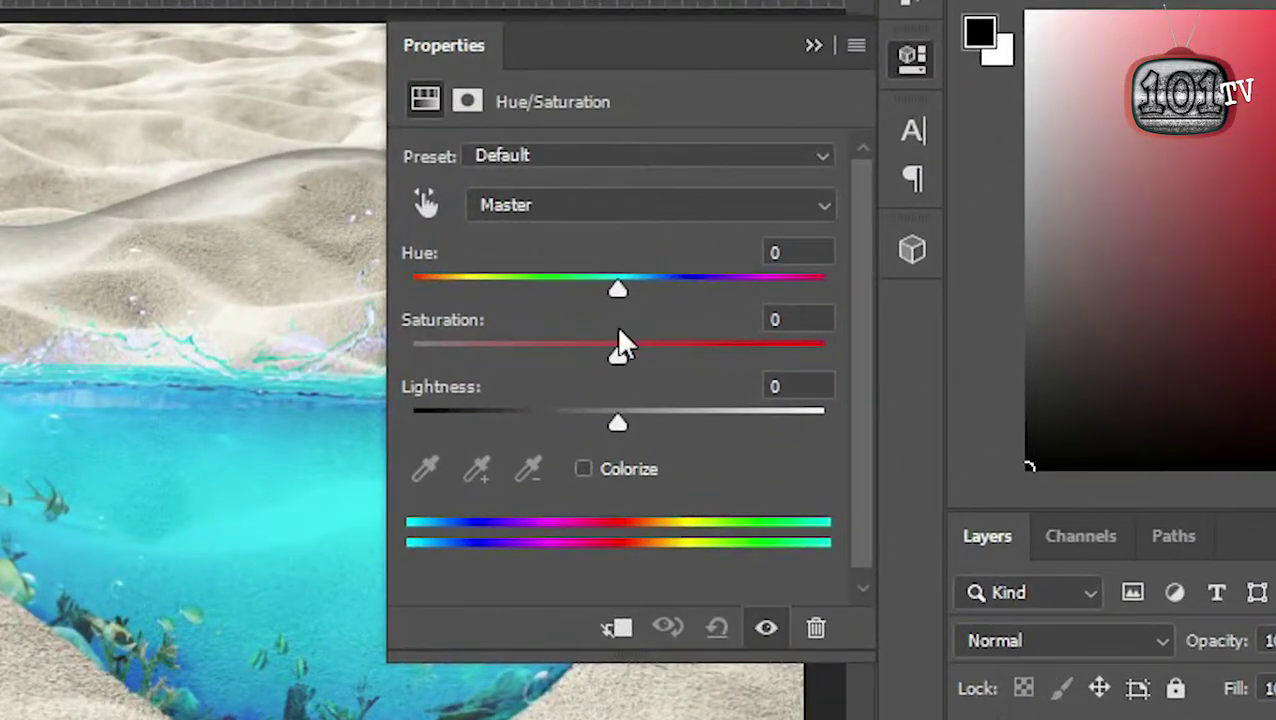
{"action": "left_click_drag", "start_coordinate": [628, 350], "coordinate": [690, 353]}
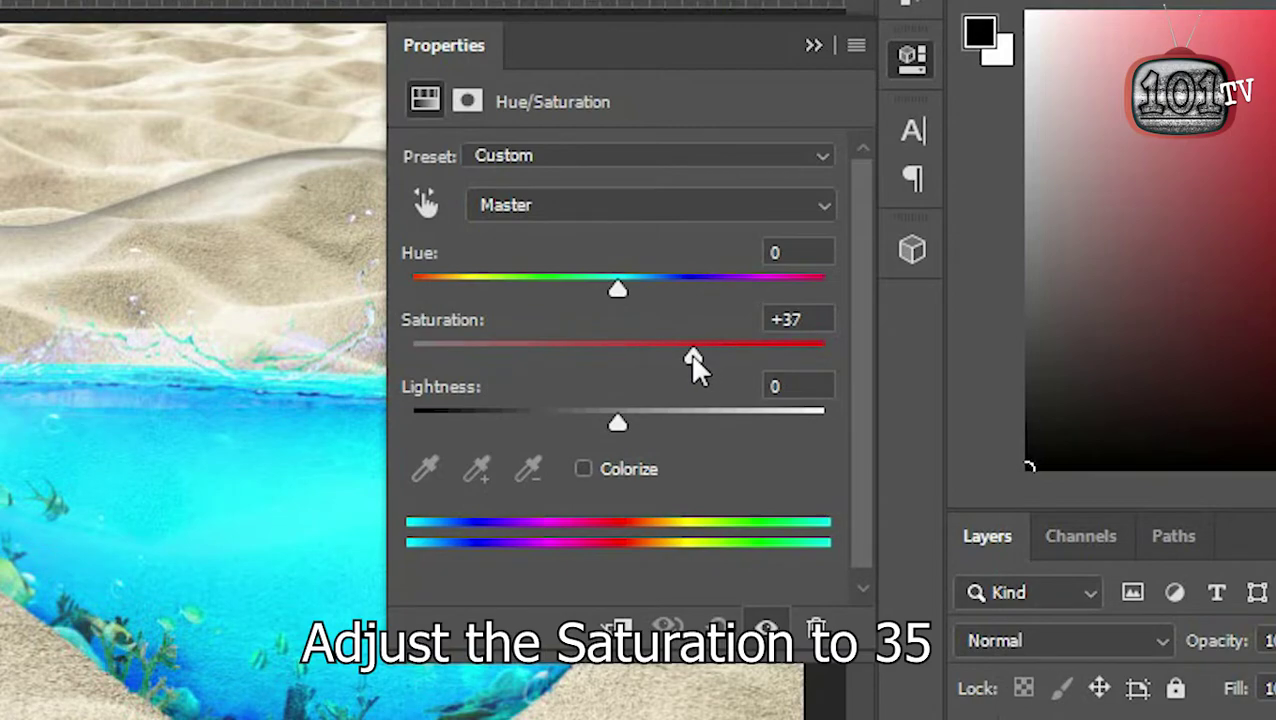
{"action": "left_click", "coordinate": [805, 318]}
{"action": "type", "text": "35"}
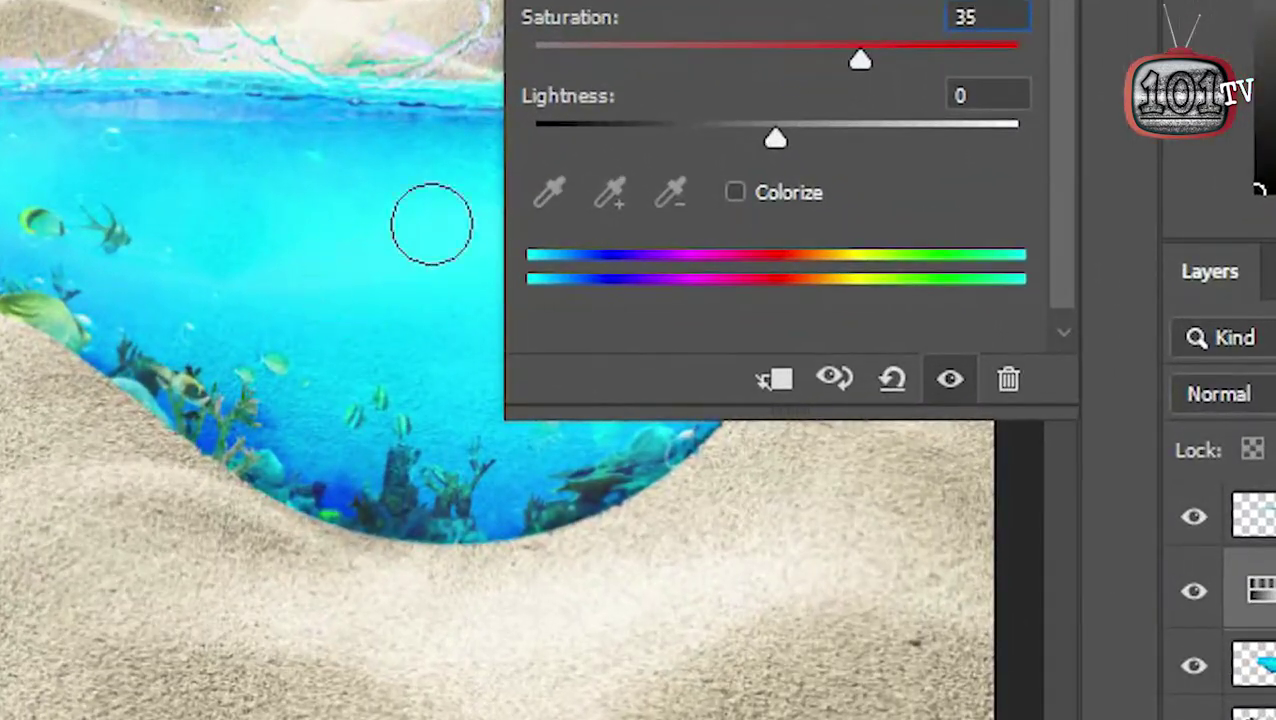
{"action": "left_click", "coordinate": [777, 382]}
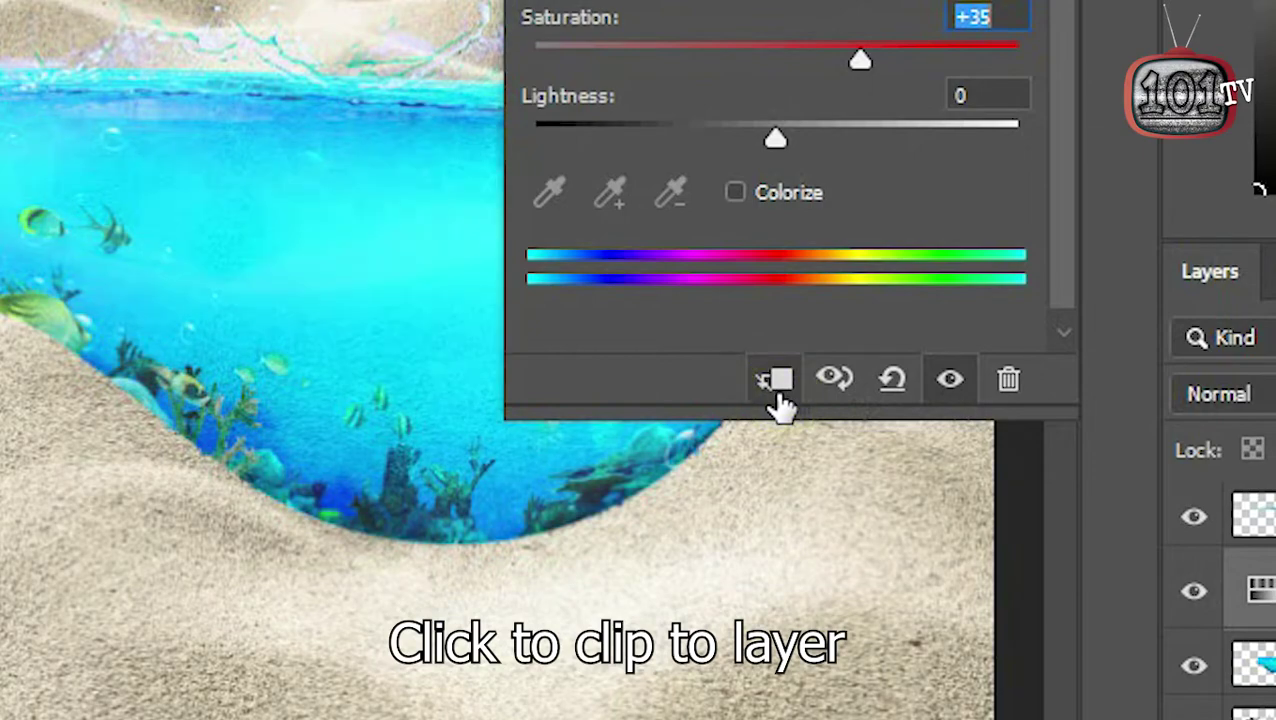
{"action": "left_click", "coordinate": [776, 382]}
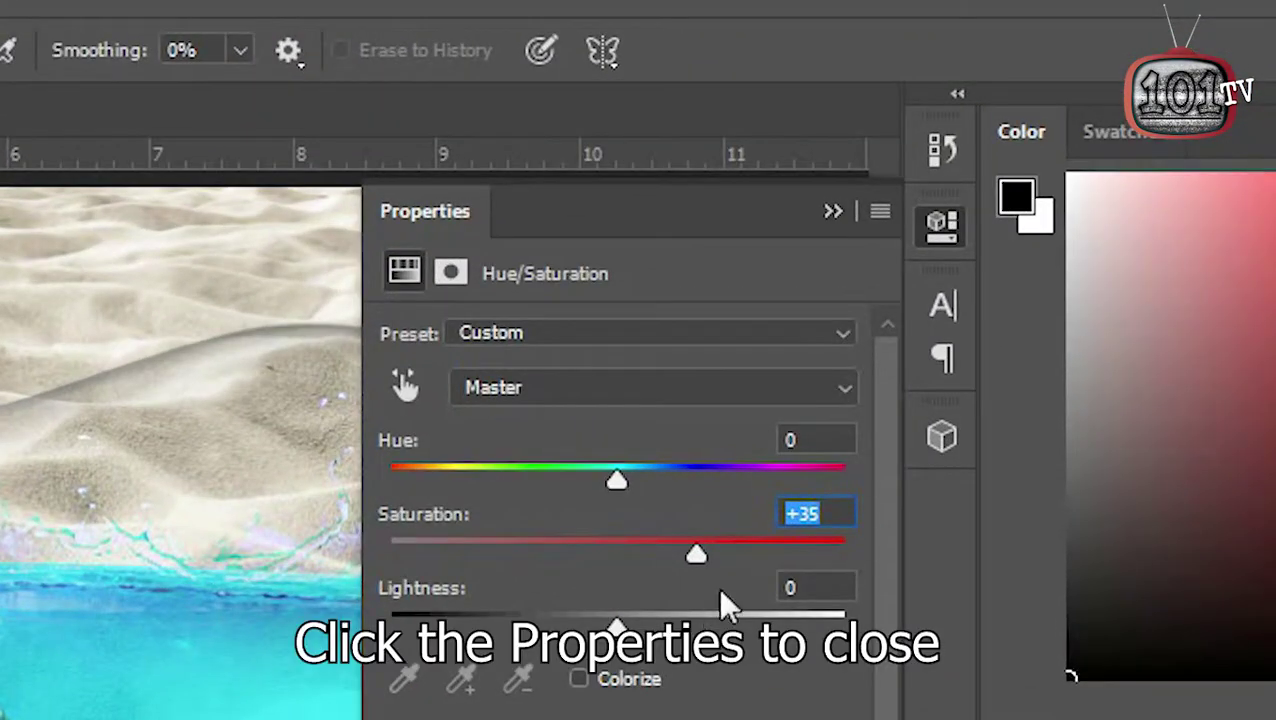
{"action": "left_click", "coordinate": [940, 228]}
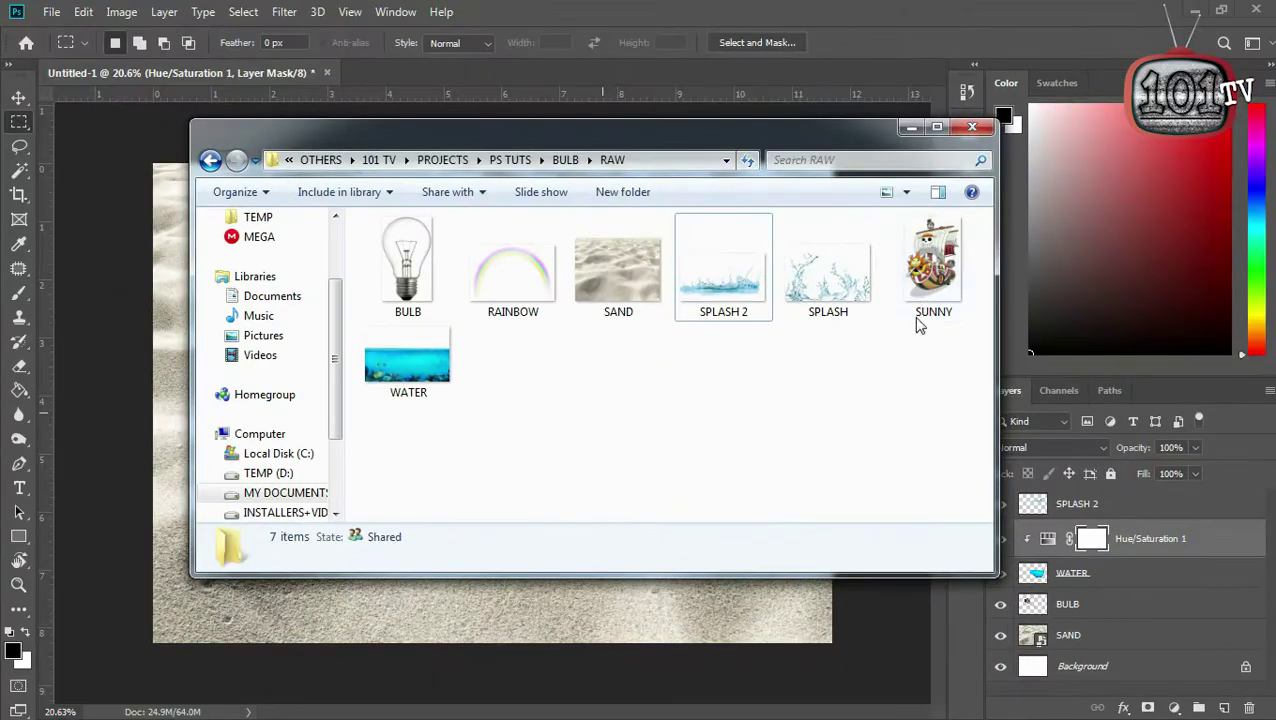
{"action": "mouse_move", "coordinate": [920, 300]}
{"action": "left_mouse_down"}
{"action": "mouse_move", "coordinate": [492, 420]}
{"action": "mouse_move", "coordinate": [607, 345]}
{"action": "mouse_move", "coordinate": [612, 318]}
{"action": "left_mouse_up"}
Step: Commit the SUNNY ship's placement in the bulb and rasterize its layer
{"action": "key", "text": "Return"}
{"action": "key", "text": "e"}
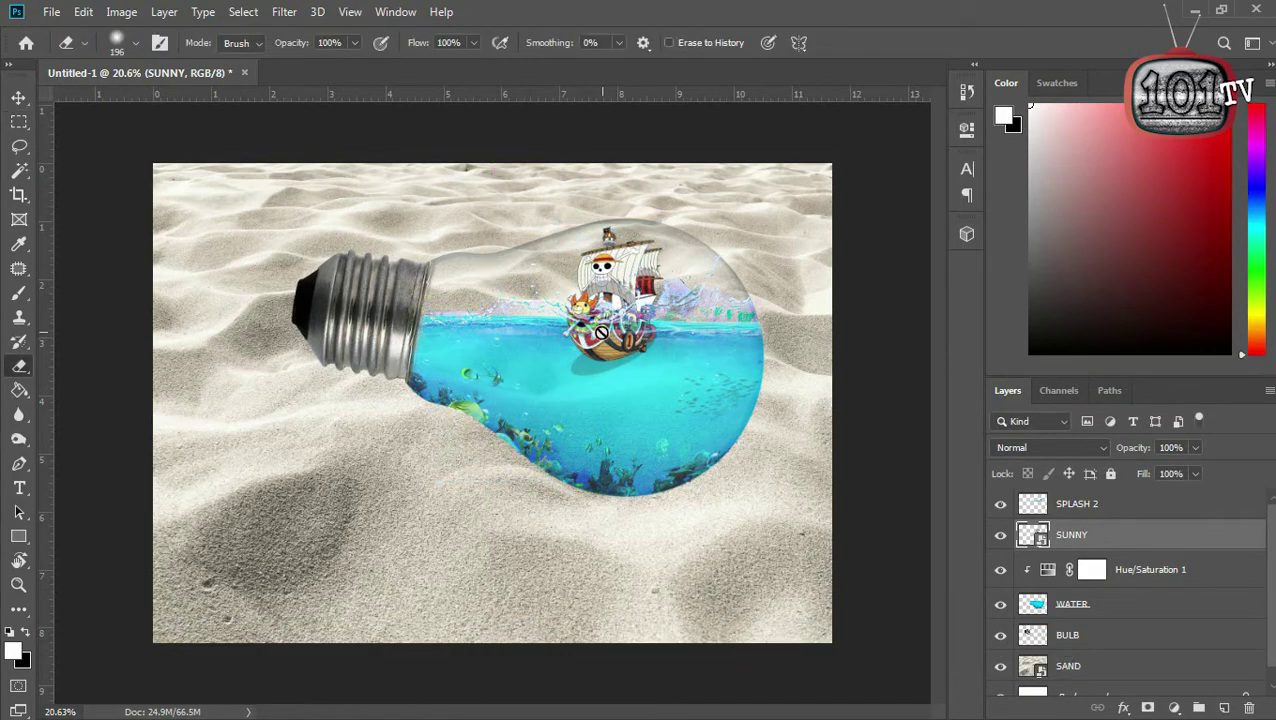
{"action": "left_click", "coordinate": [600, 340]}
{"action": "key", "text": "Return"}
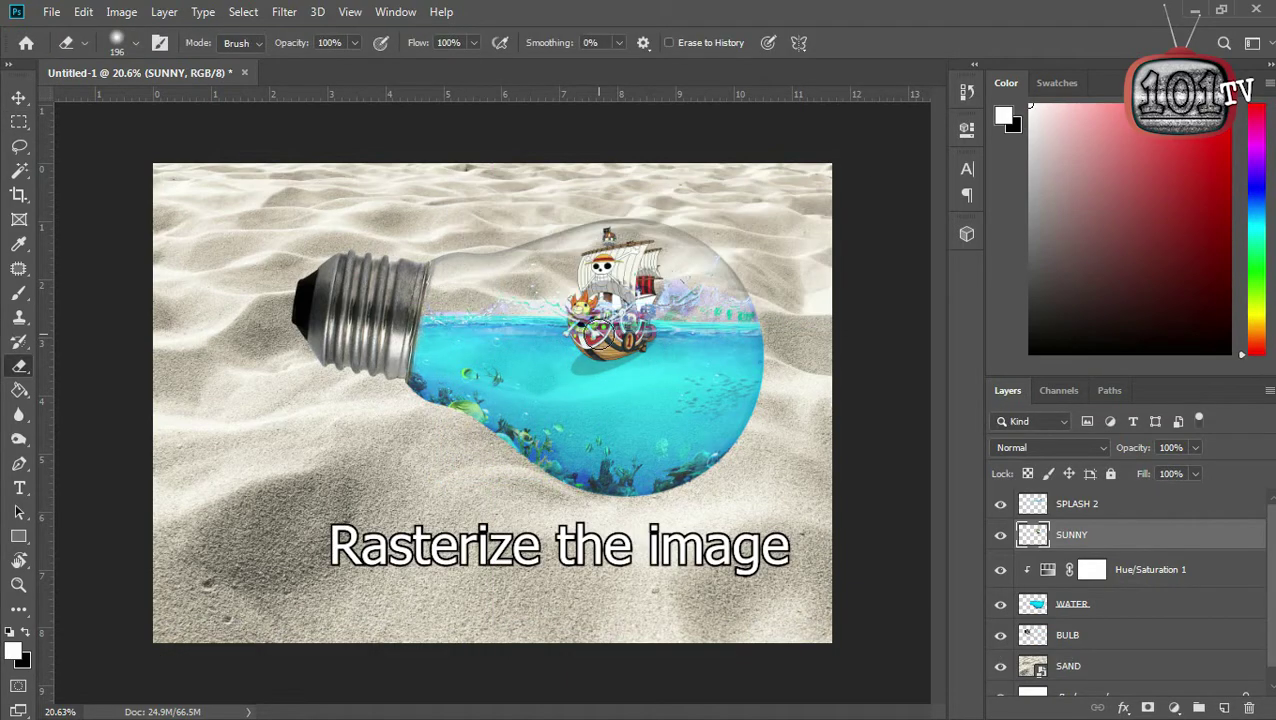
{"action": "scroll", "coordinate": [607, 320], "scroll_direction": "up", "scroll_amount": 3, "text": "alt"}
{"action": "scroll", "coordinate": [650, 390], "scroll_direction": "up", "scroll_amount": 2, "text": "alt"}
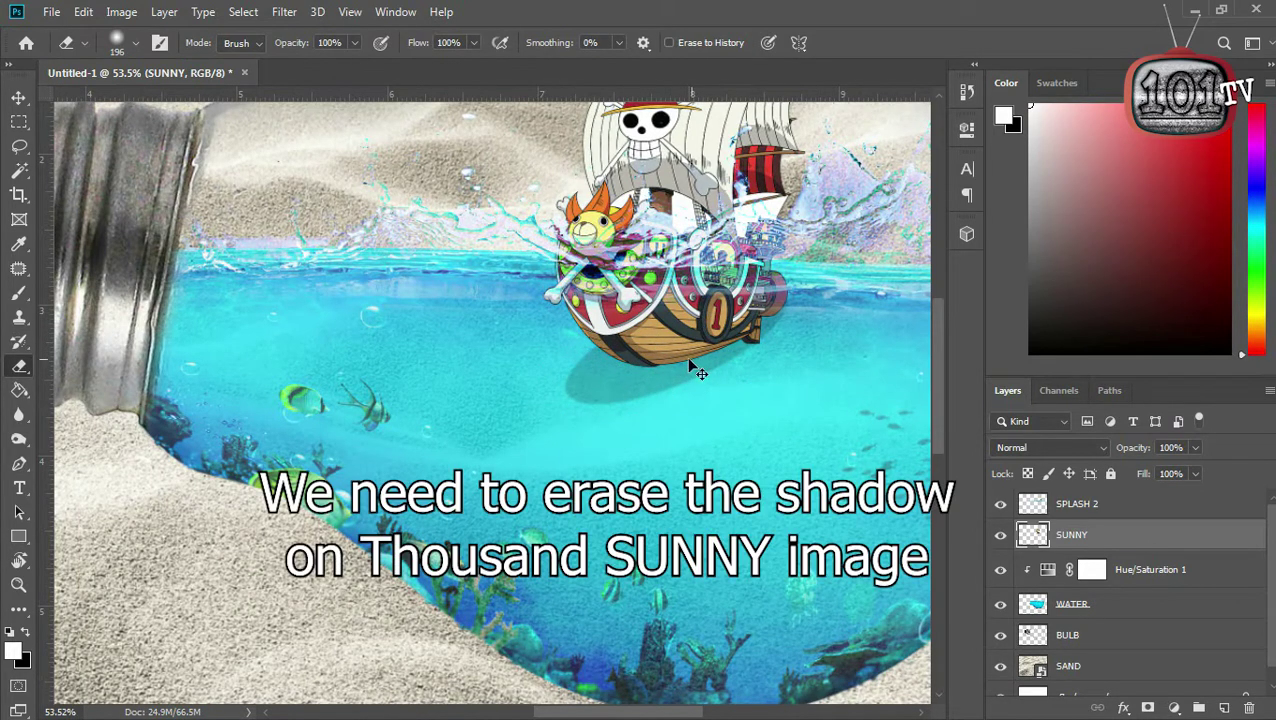
Step: Remove the ship's drop shadow under the hull and clear the selection
{"action": "left_click", "coordinate": [631, 368]}
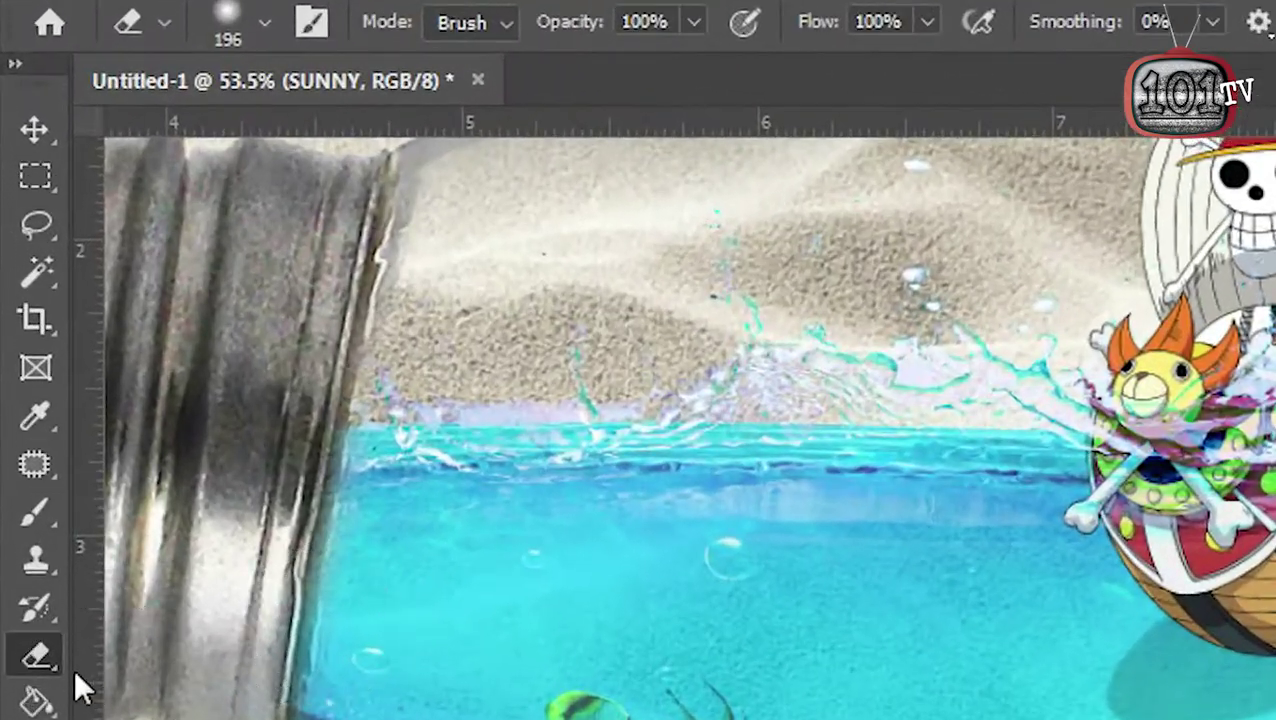
{"action": "left_click", "coordinate": [41, 279]}
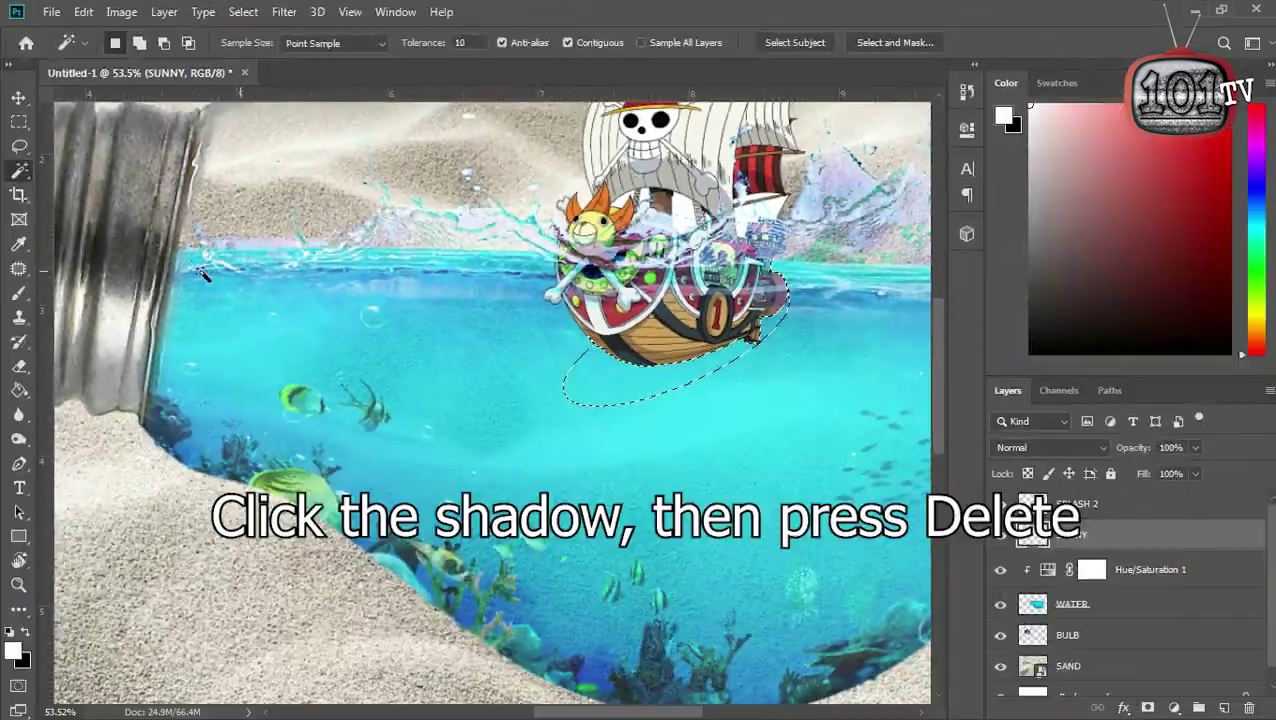
{"action": "left_click", "coordinate": [19, 121]}
{"action": "left_click", "coordinate": [506, 356]}
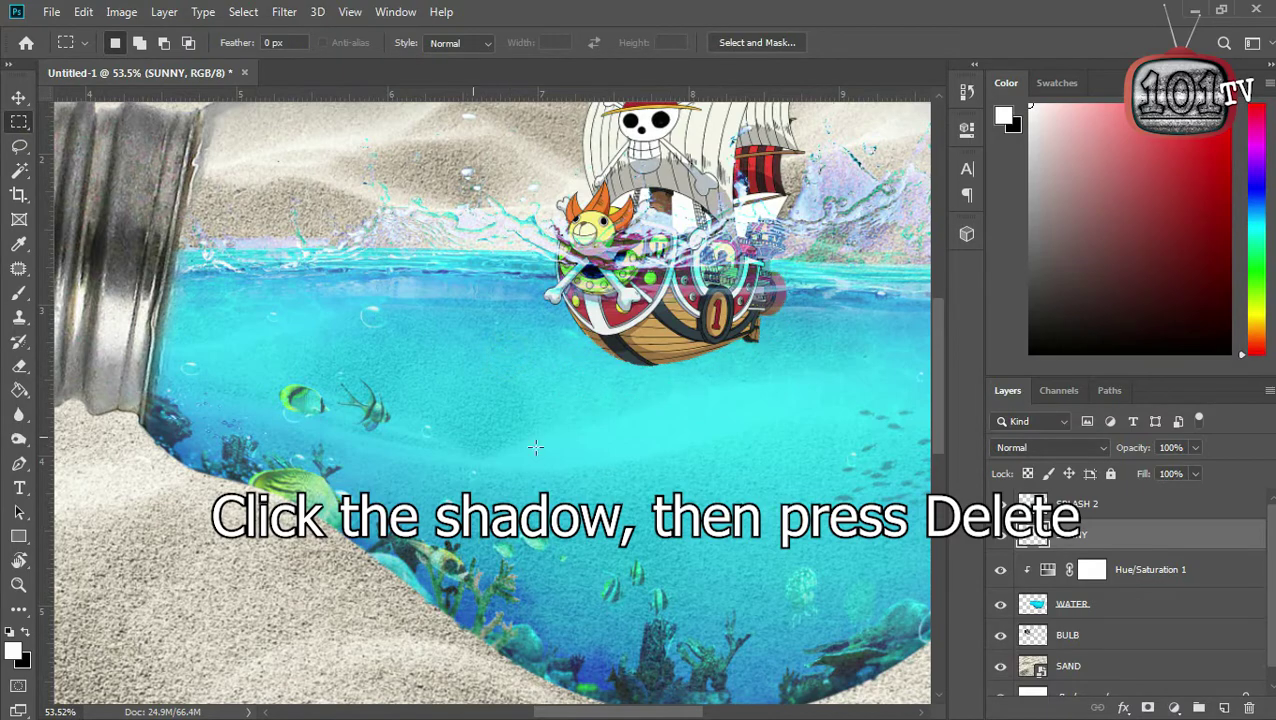
{"action": "scroll", "coordinate": [640, 383], "scroll_direction": "down", "scroll_amount": 5}
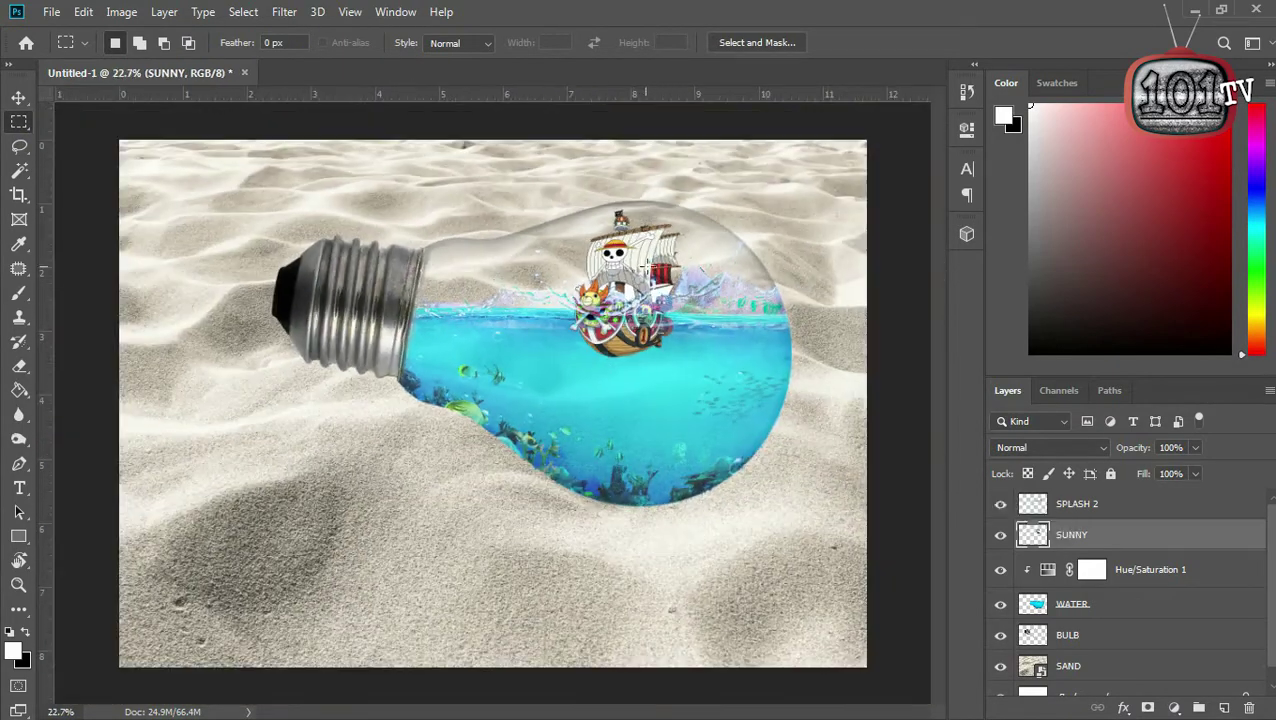
{"action": "scroll", "coordinate": [640, 383], "scroll_direction": "up", "scroll_amount": 5}
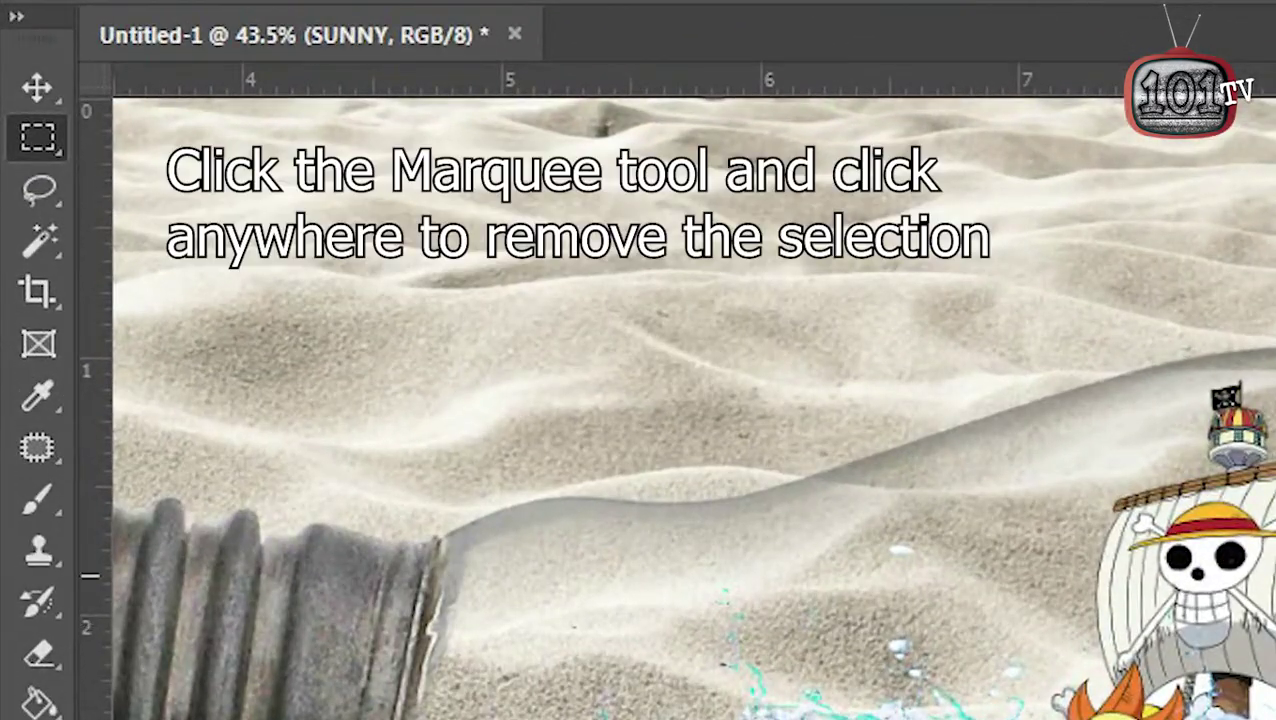
Step: Warp the WATER layer's upper surface so the waterline curves around the ship inside the bulb
{"action": "key", "text": "ctrl+t"}
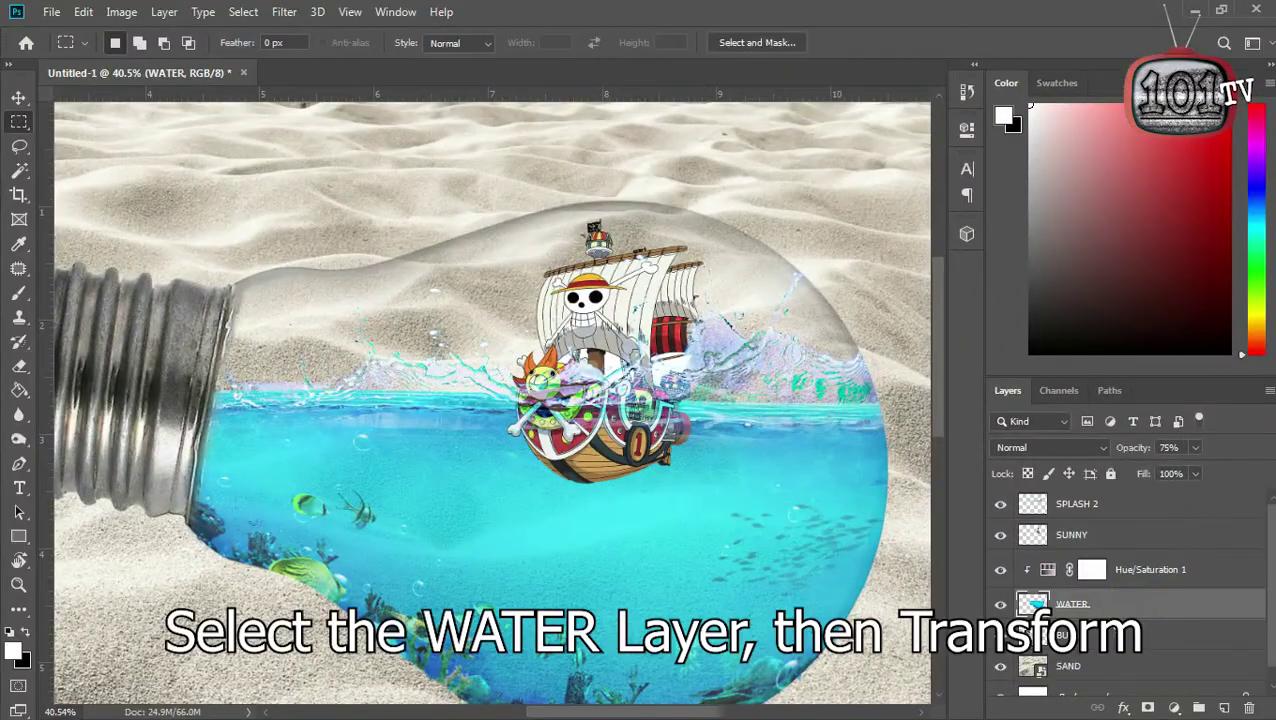
{"action": "scroll", "coordinate": [1141, 589], "scroll_direction": "down", "scroll_amount": 1}
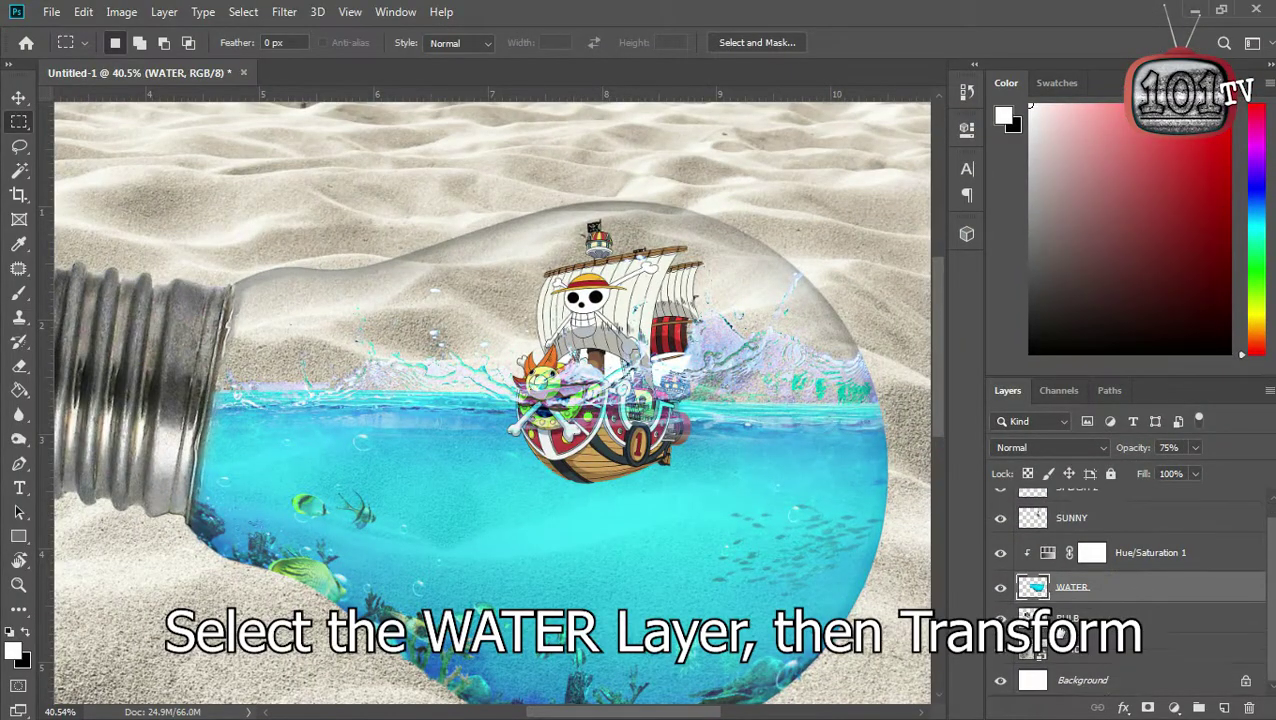
{"action": "scroll", "coordinate": [1088, 527], "scroll_direction": "up", "scroll_amount": 1}
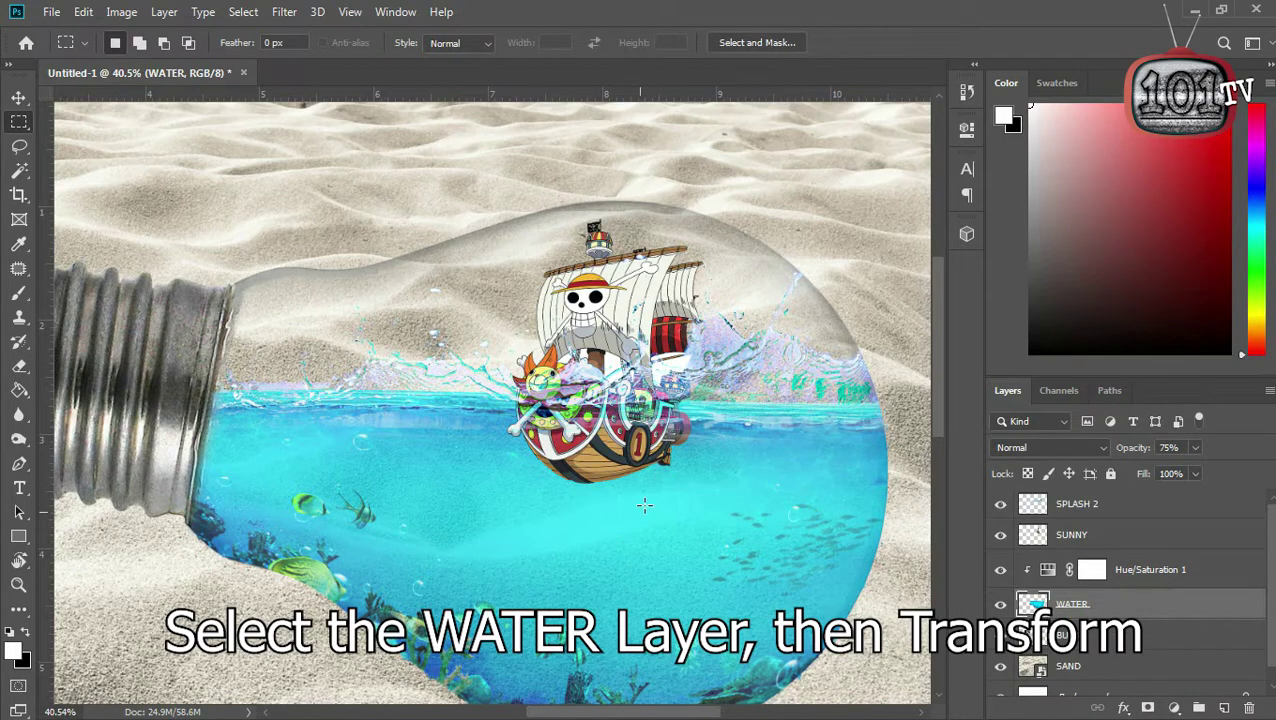
{"action": "key", "text": "ctrl+t"}
{"action": "right_click", "coordinate": [578, 442]}
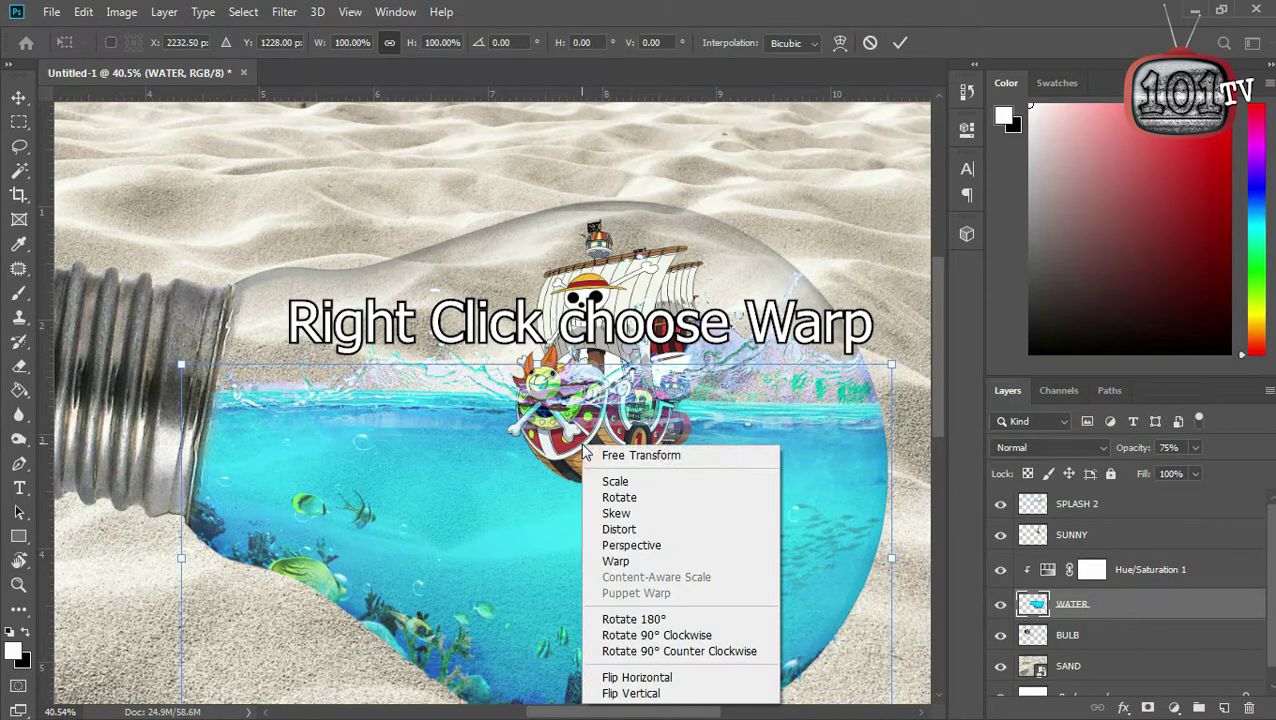
{"action": "left_click", "coordinate": [618, 561]}
{"action": "left_click_drag", "start_coordinate": [592, 400], "coordinate": [597, 442]}
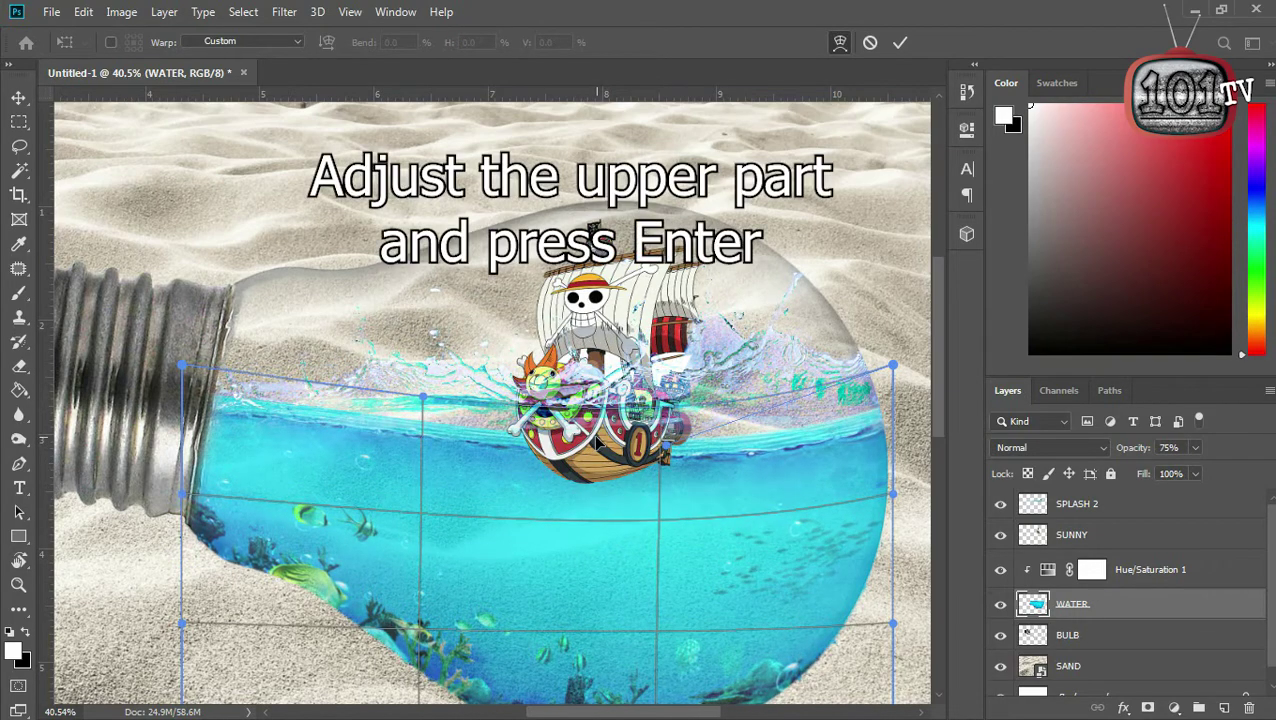
{"action": "scroll", "coordinate": [590, 450], "scroll_direction": "down", "scroll_amount": 1}
{"action": "scroll", "coordinate": [584, 461], "scroll_direction": "down", "scroll_amount": 2}
{"action": "scroll", "coordinate": [584, 461], "scroll_direction": "up", "scroll_amount": 2}
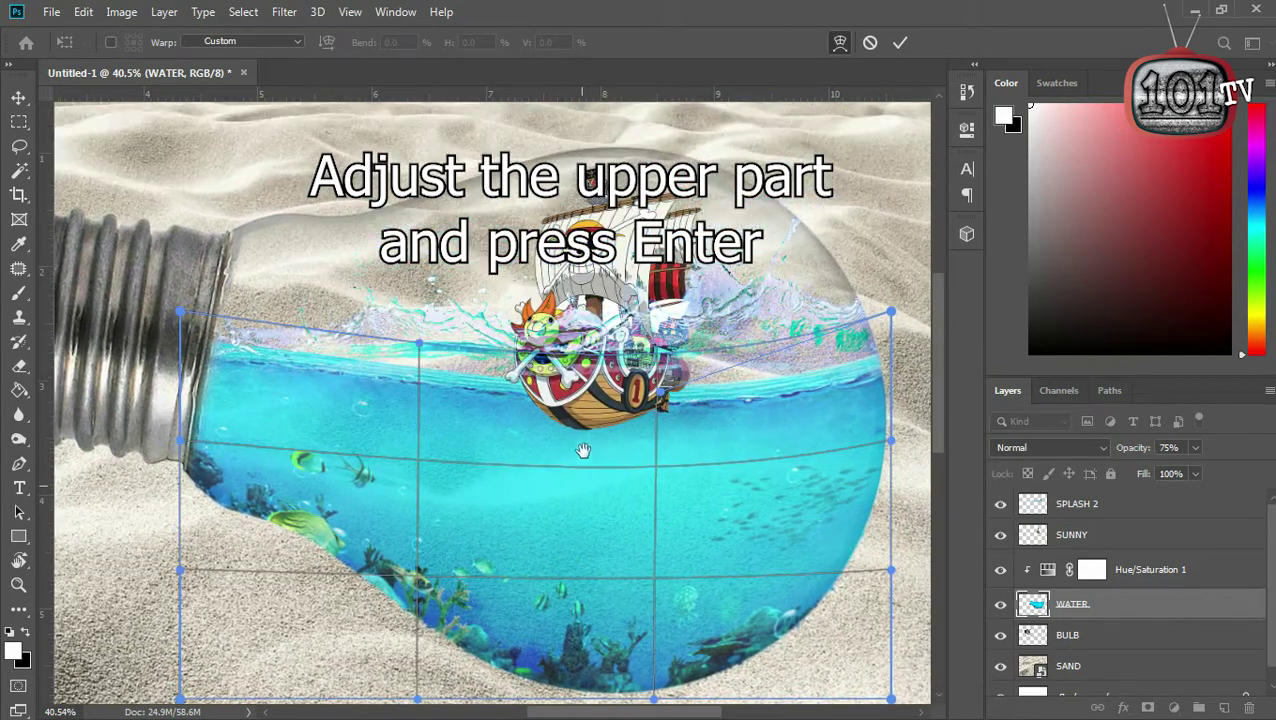
{"action": "key", "text": "Return"}
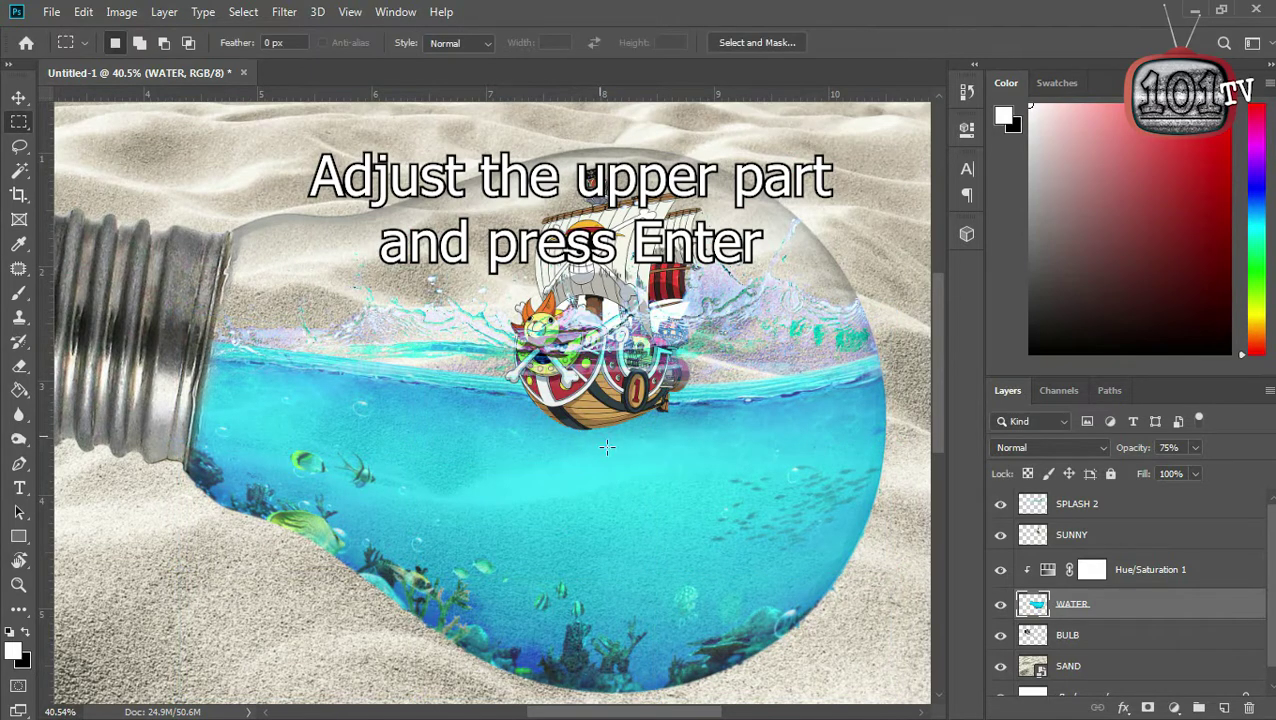
{"action": "left_click", "coordinate": [1078, 508]}
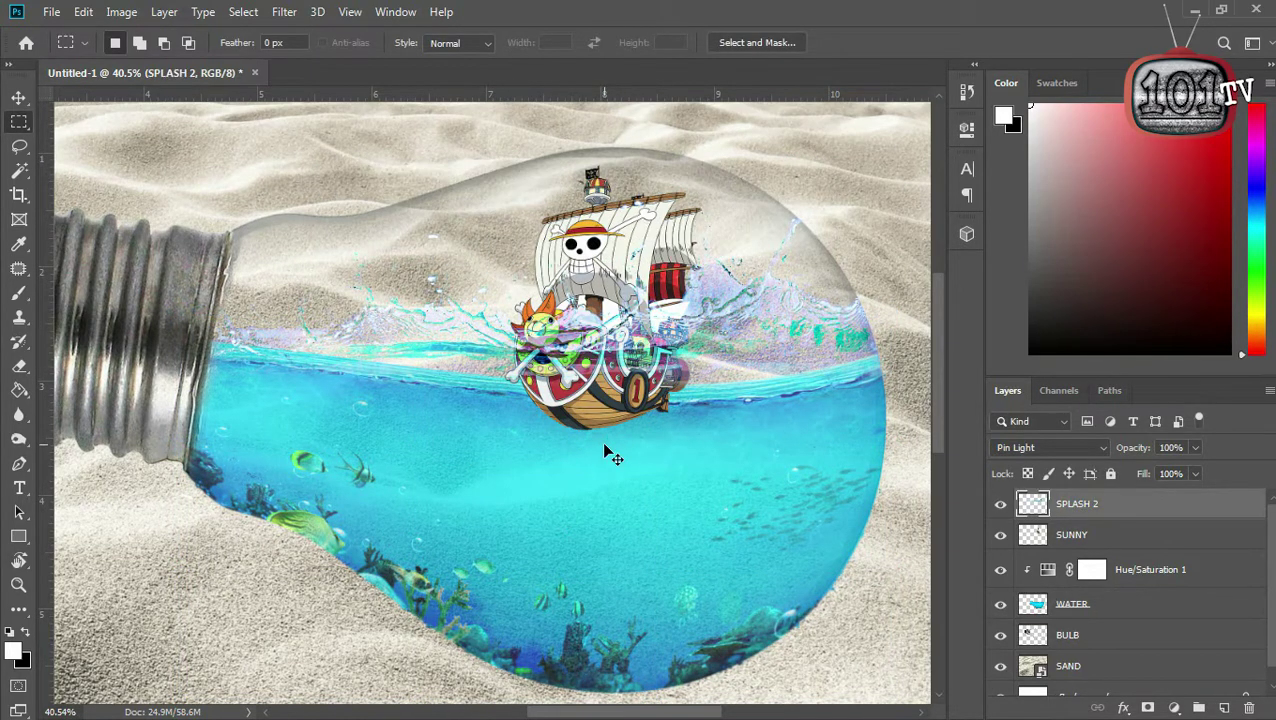
Step: Warp the SPLASH 2 splash down and left to wrap around the ship's hull
{"action": "key", "text": "ctrl+t"}
{"action": "right_click", "coordinate": [624, 373]}
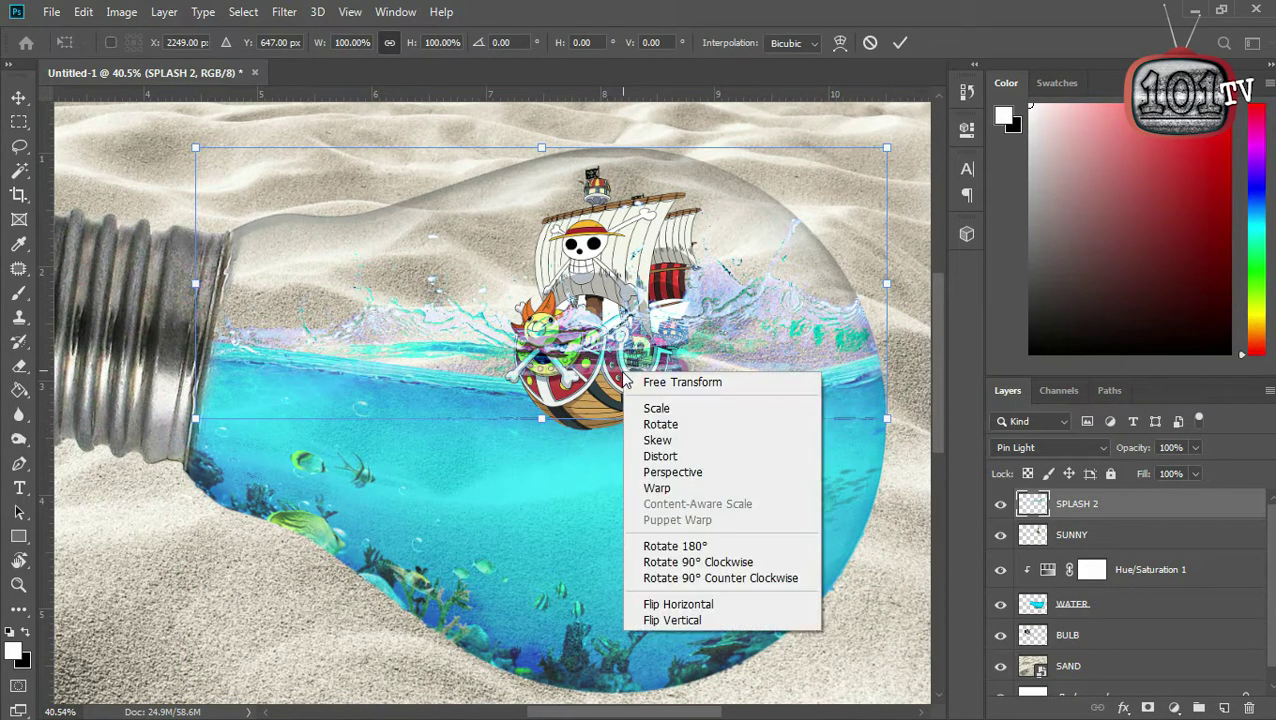
{"action": "left_click", "coordinate": [650, 501]}
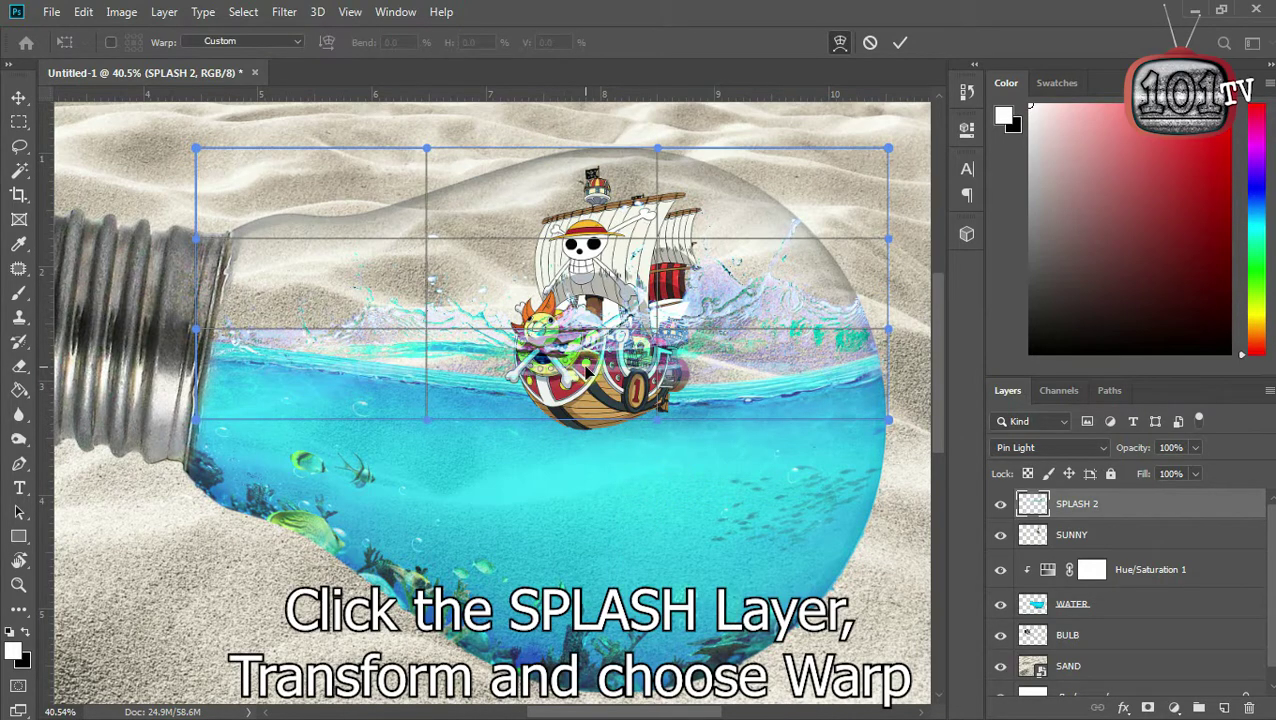
{"action": "left_click_drag", "start_coordinate": [586, 370], "coordinate": [585, 452]}
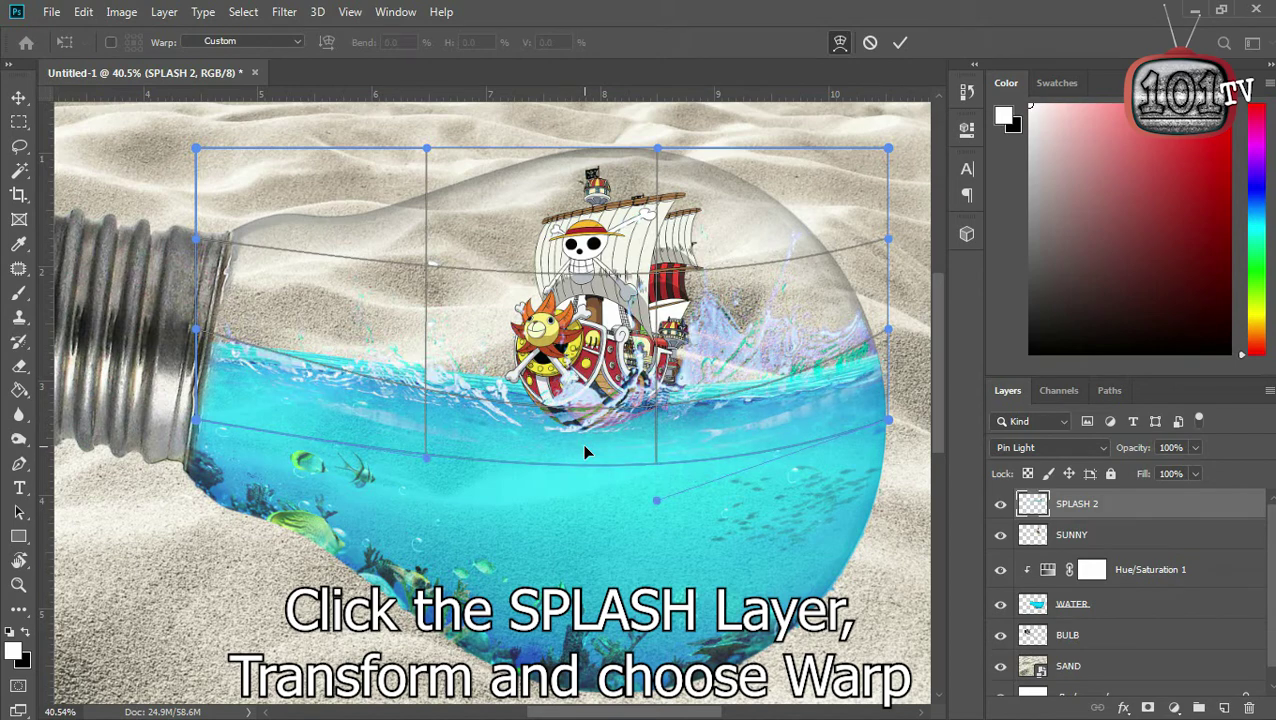
{"action": "left_click_drag", "start_coordinate": [586, 455], "coordinate": [343, 416]}
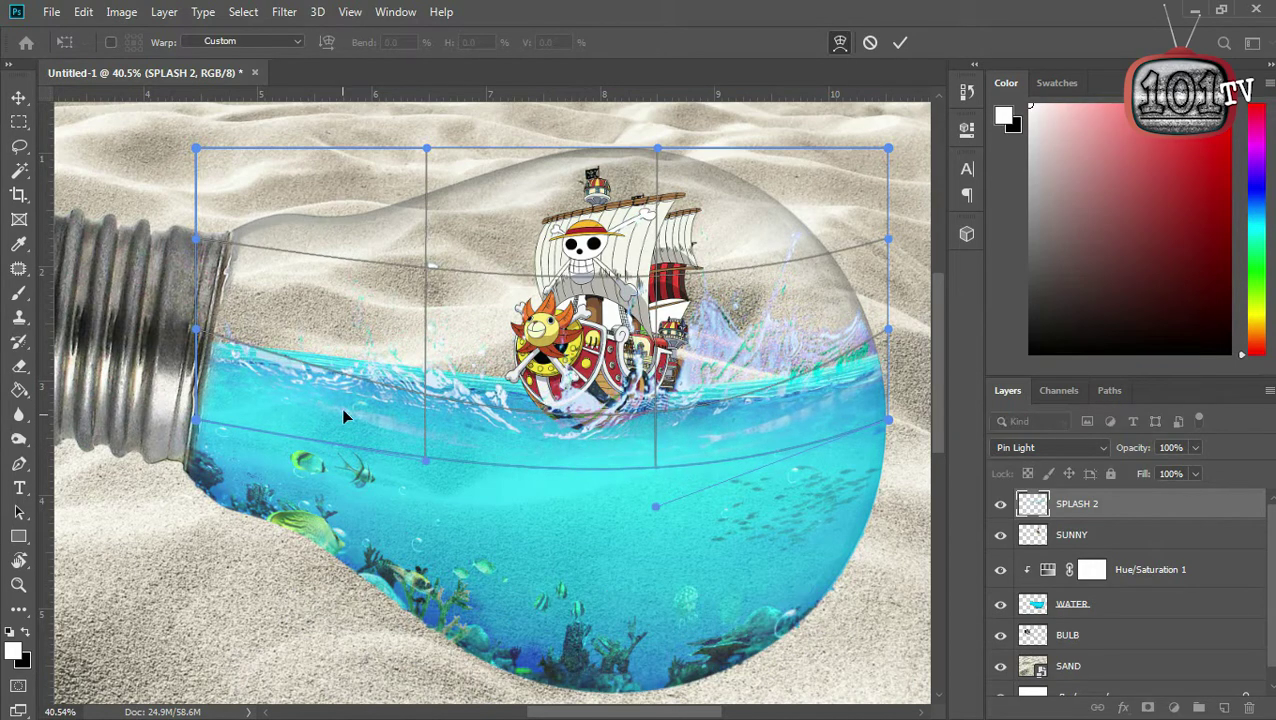
{"action": "left_click_drag", "start_coordinate": [376, 370], "coordinate": [376, 363]}
{"action": "key", "text": "Return"}
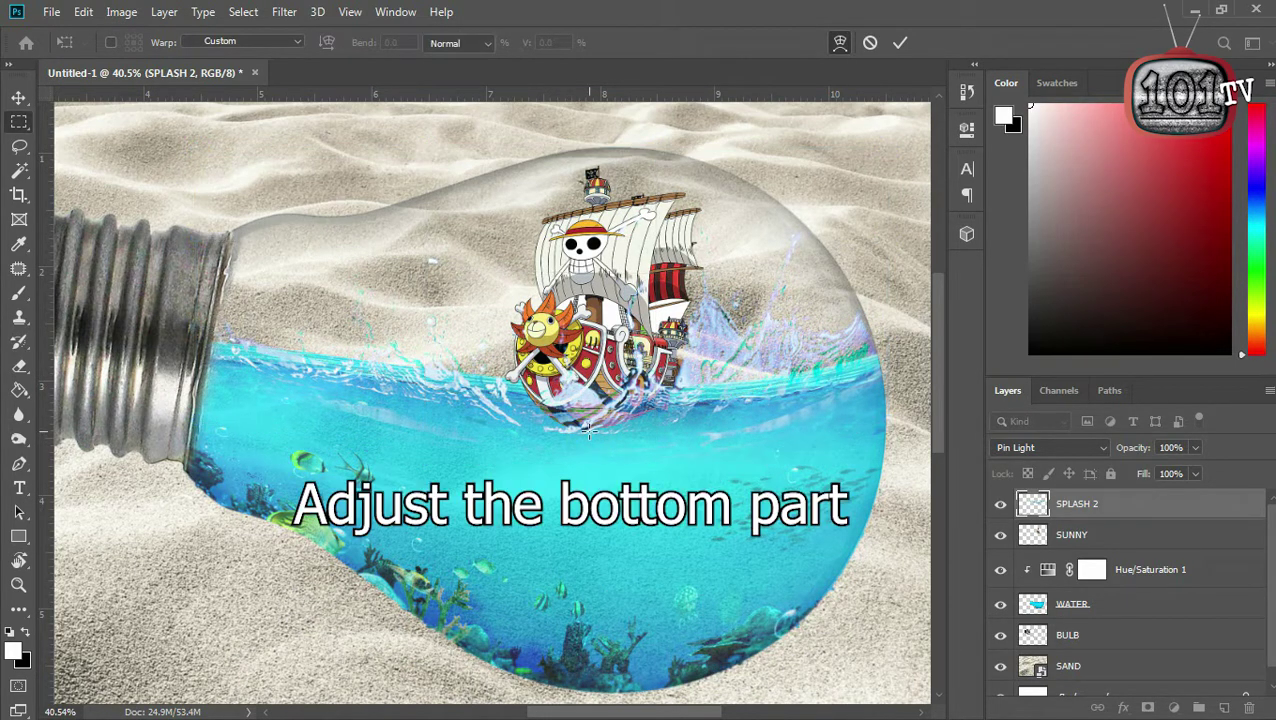
{"action": "key", "text": "m"}
Step: Warp the bottom part of the WATER layer inside the bulb
{"action": "left_click", "coordinate": [1093, 612]}
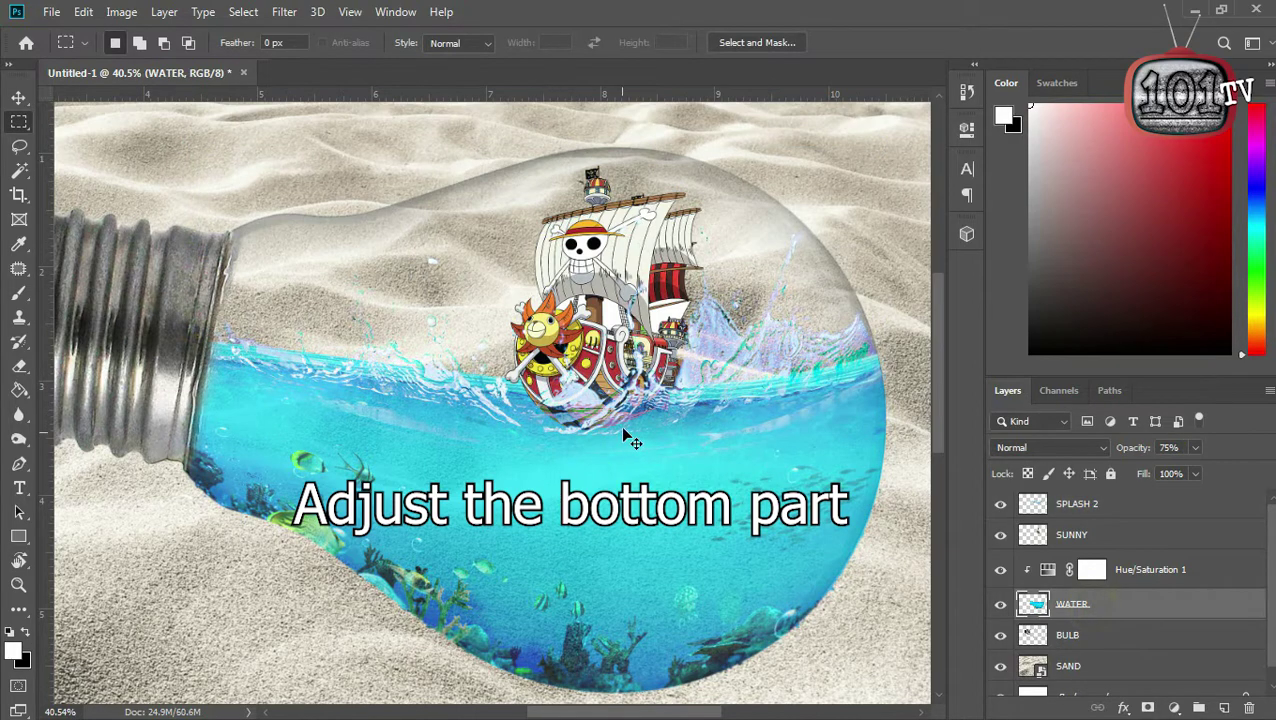
{"action": "key", "text": "ctrl+t"}
{"action": "right_click", "coordinate": [616, 376]}
{"action": "left_click", "coordinate": [645, 478]}
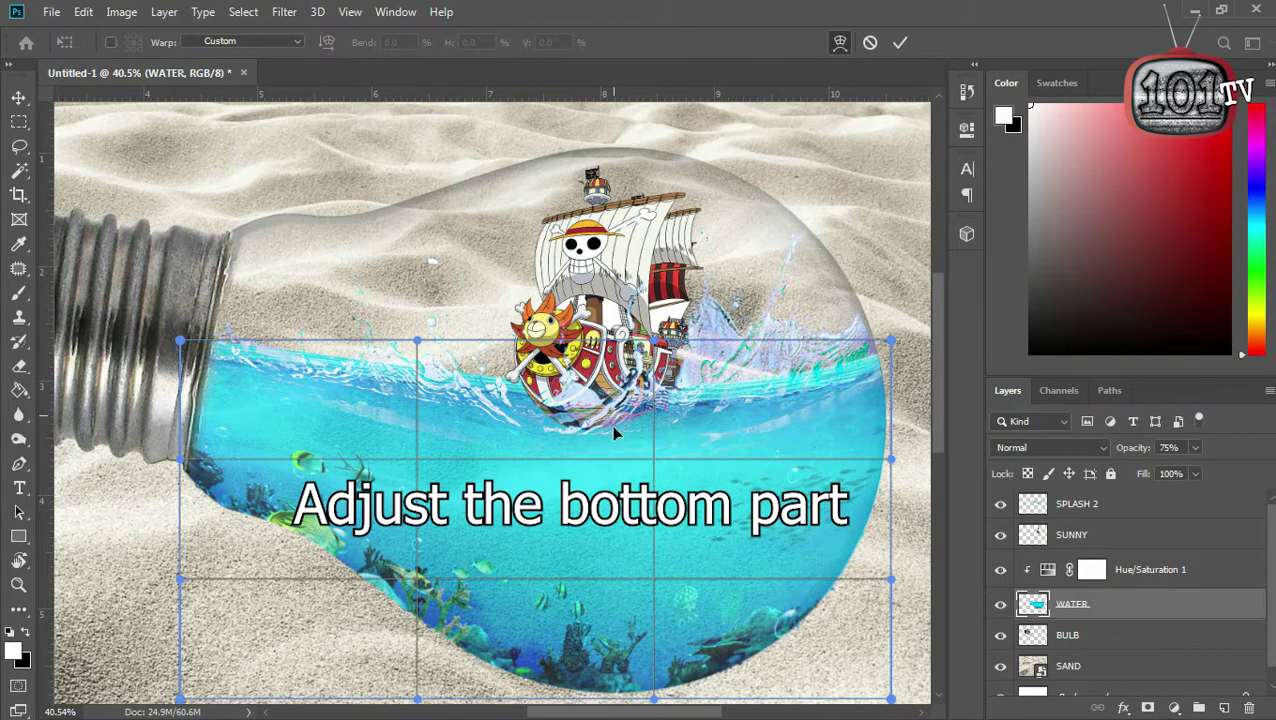
{"action": "left_click_drag", "start_coordinate": [614, 430], "coordinate": [612, 438]}
{"action": "key", "text": "Return"}
{"action": "key", "text": "m"}
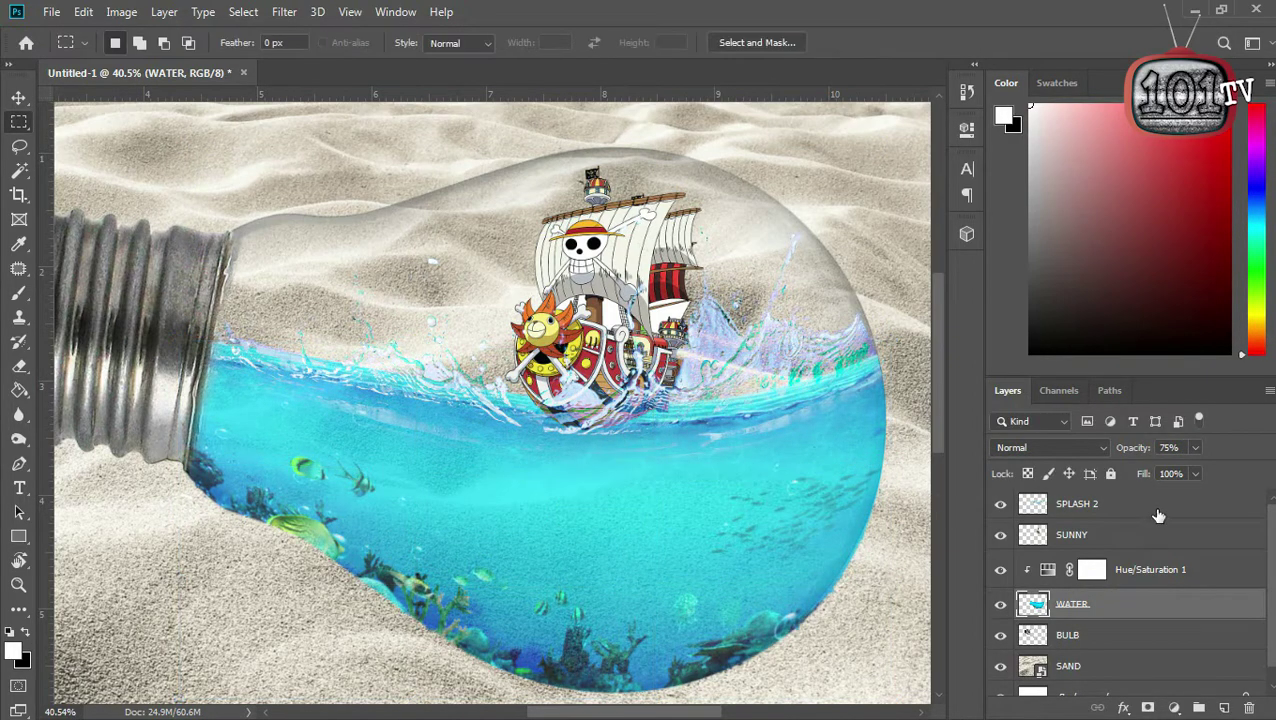
Step: Re-warp SPLASH 2, pulling its lower part downward, and commit
{"action": "left_click", "coordinate": [1158, 510]}
{"action": "key", "text": "ctrl+t"}
{"action": "right_click", "coordinate": [614, 427]}
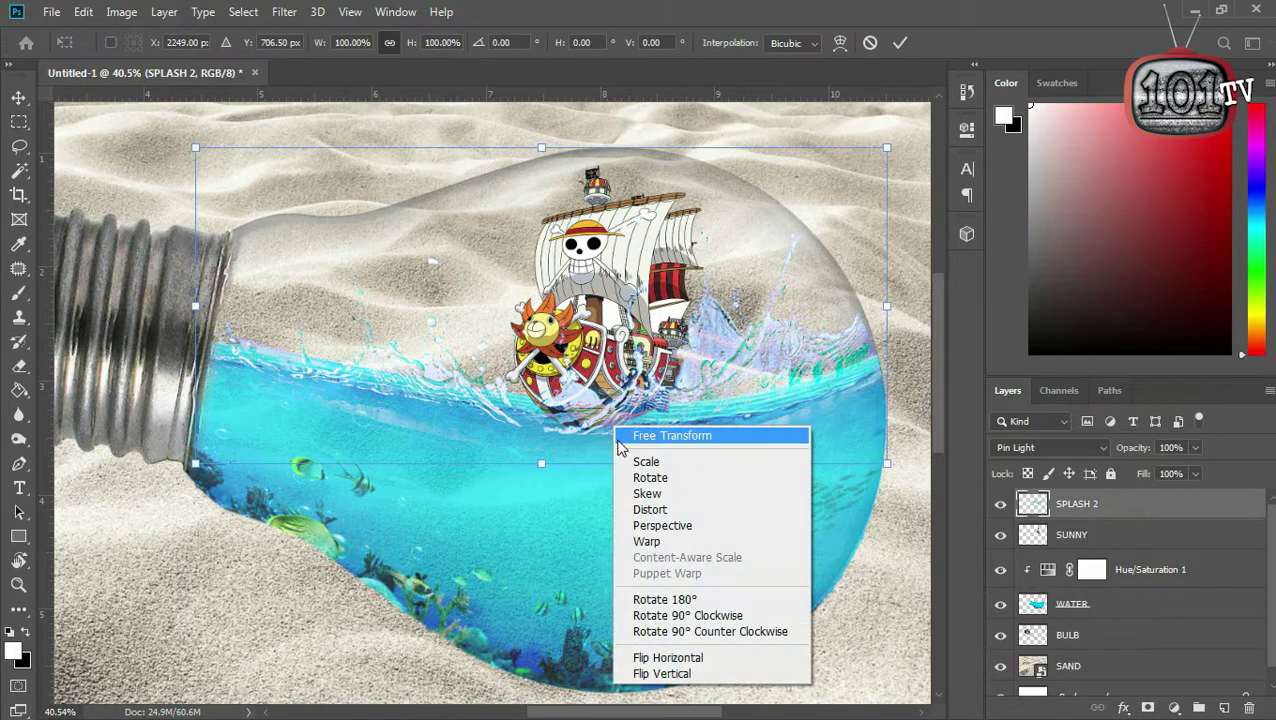
{"action": "left_click", "coordinate": [645, 545]}
{"action": "left_click_drag", "start_coordinate": [650, 432], "coordinate": [641, 472]}
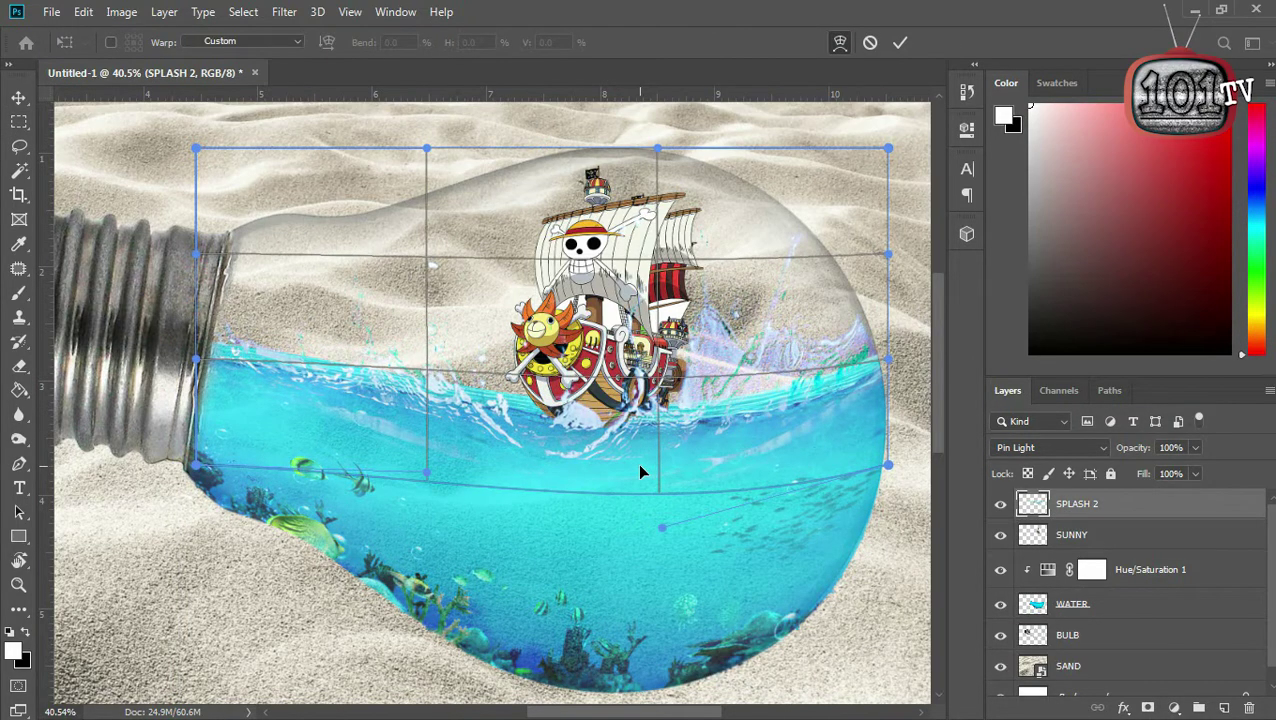
{"action": "key", "text": "Return"}
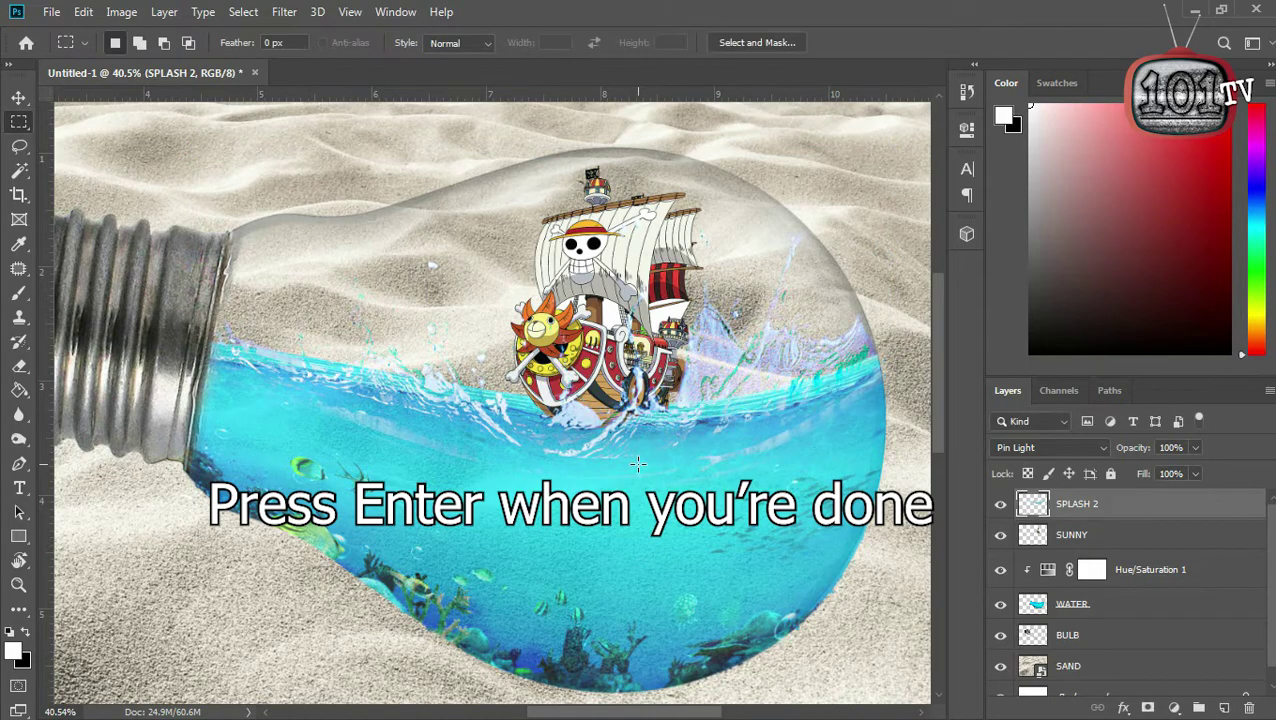
Step: Zoom in to inspect the ship, then unclip Hue/Saturation 1 from WATER
{"action": "scroll", "coordinate": [620, 425], "scroll_direction": "up", "scroll_amount": 1}
{"action": "scroll", "coordinate": [600, 430], "scroll_direction": "up", "scroll_amount": 1}
{"action": "scroll", "coordinate": [560, 438], "scroll_direction": "up", "scroll_amount": 1}
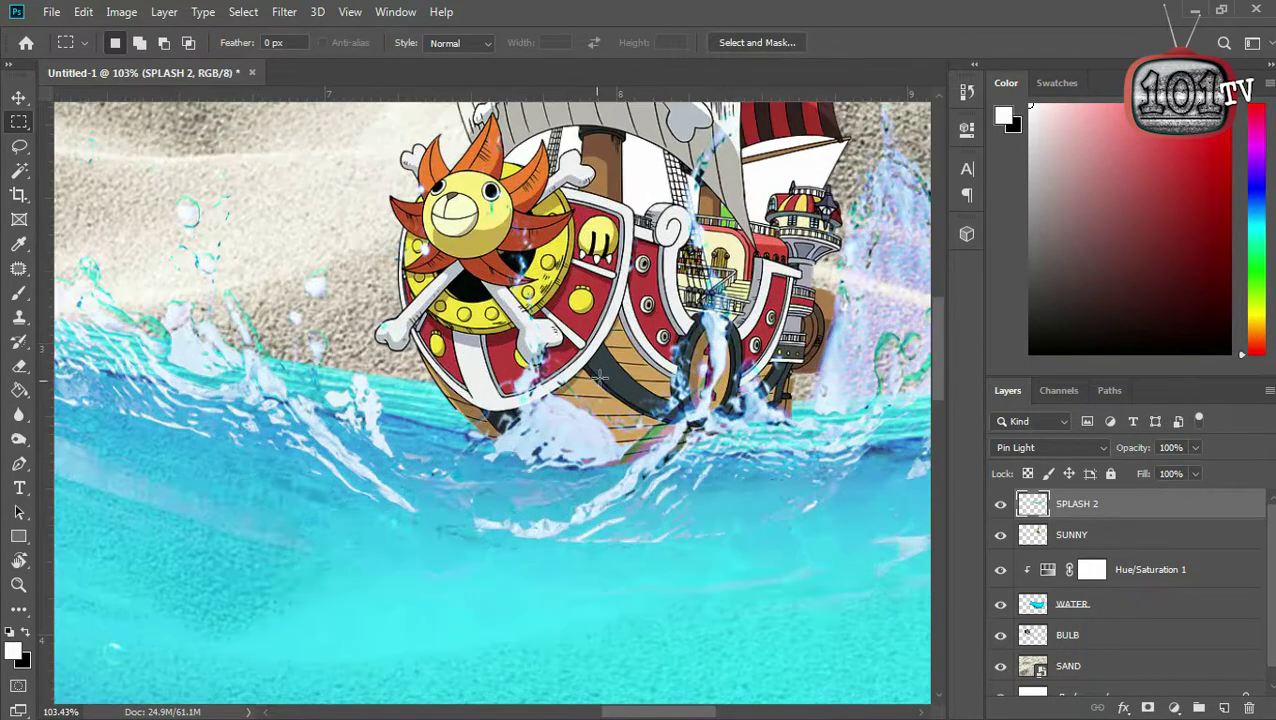
{"action": "scroll", "coordinate": [543, 432], "scroll_direction": "down", "scroll_amount": 1}
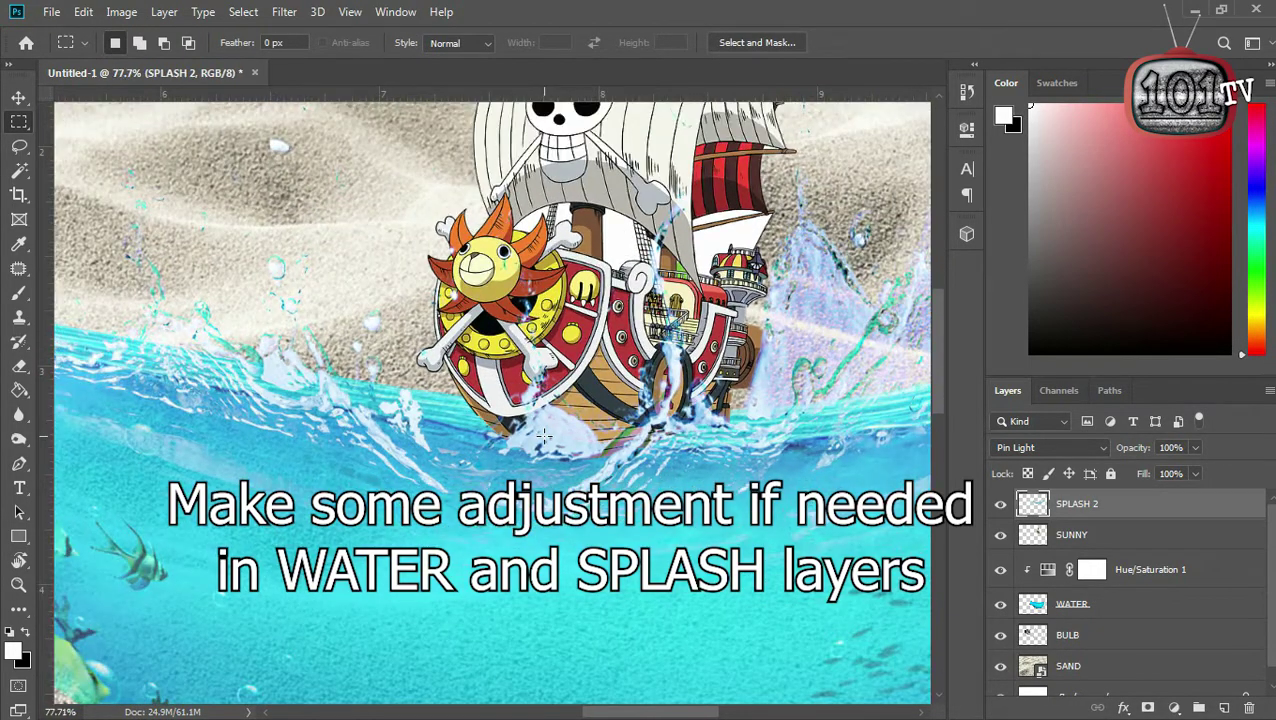
{"action": "scroll", "coordinate": [543, 432], "scroll_direction": "down", "scroll_amount": 2}
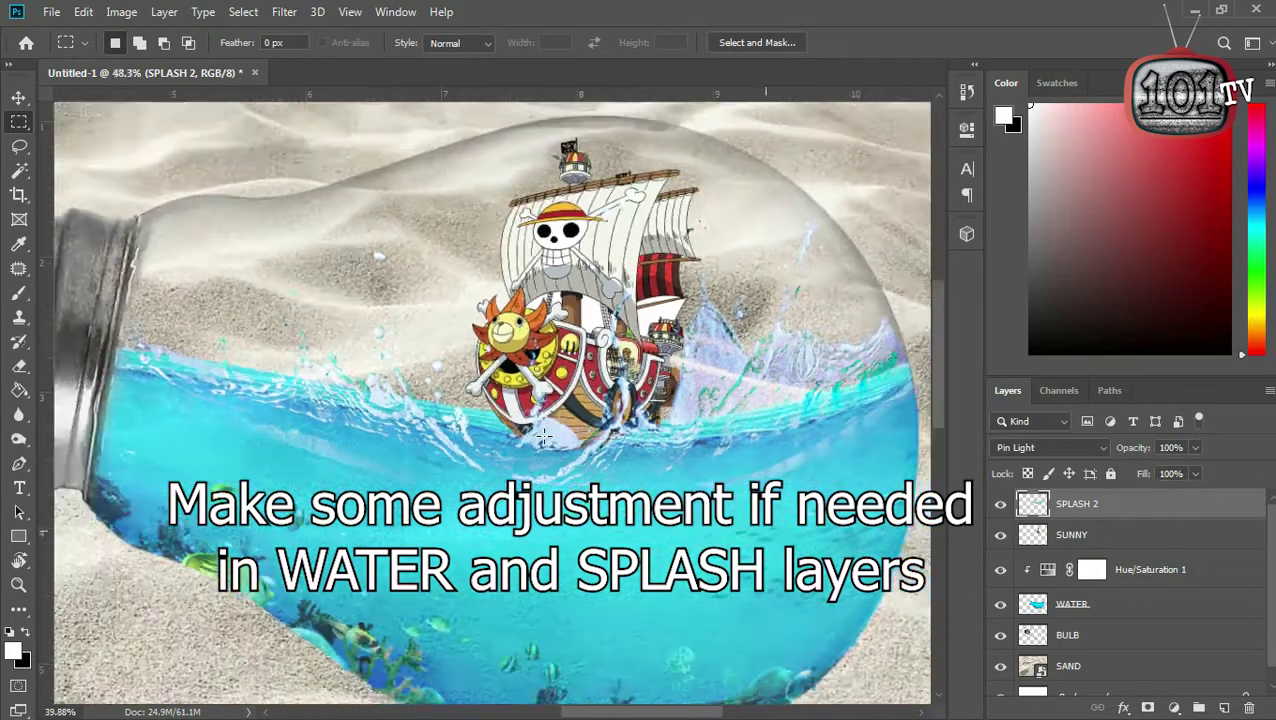
{"action": "scroll", "coordinate": [570, 460], "scroll_direction": "down", "scroll_amount": 1}
{"action": "scroll", "coordinate": [600, 500], "scroll_direction": "down", "scroll_amount": 1}
{"action": "scroll", "coordinate": [635, 545], "scroll_direction": "down", "scroll_amount": 1}
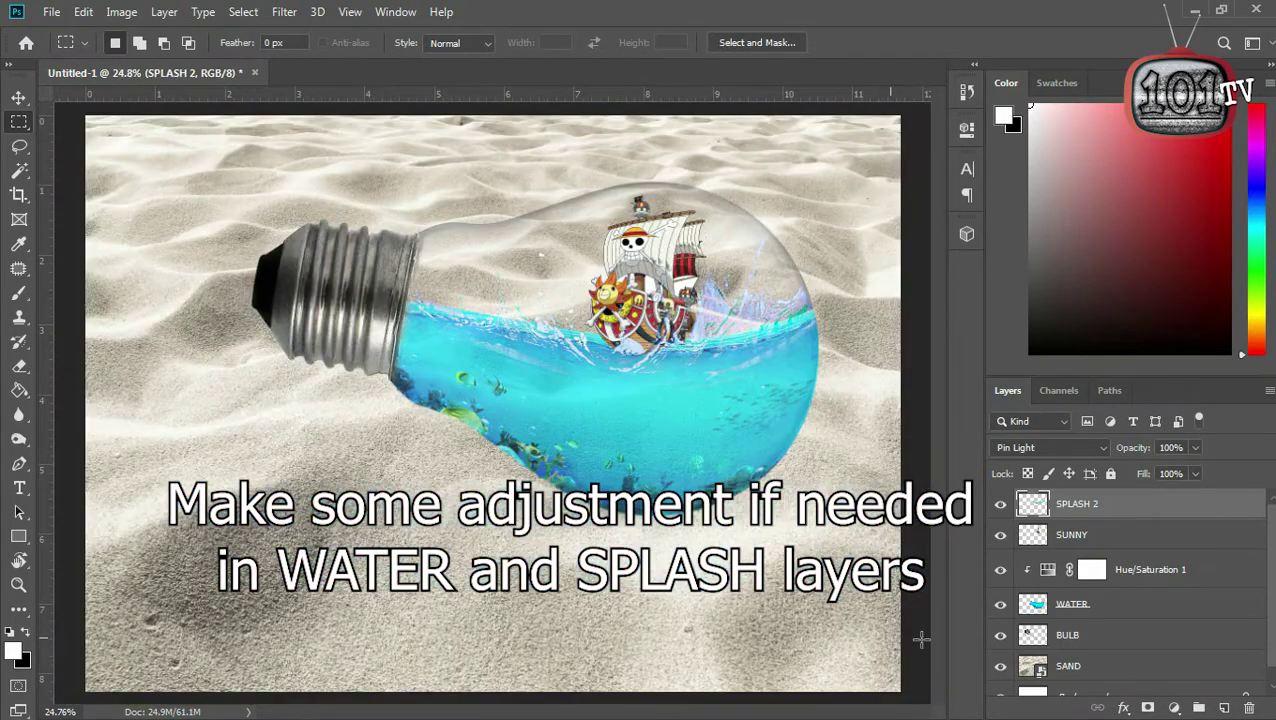
{"action": "left_click", "coordinate": [1047, 570]}
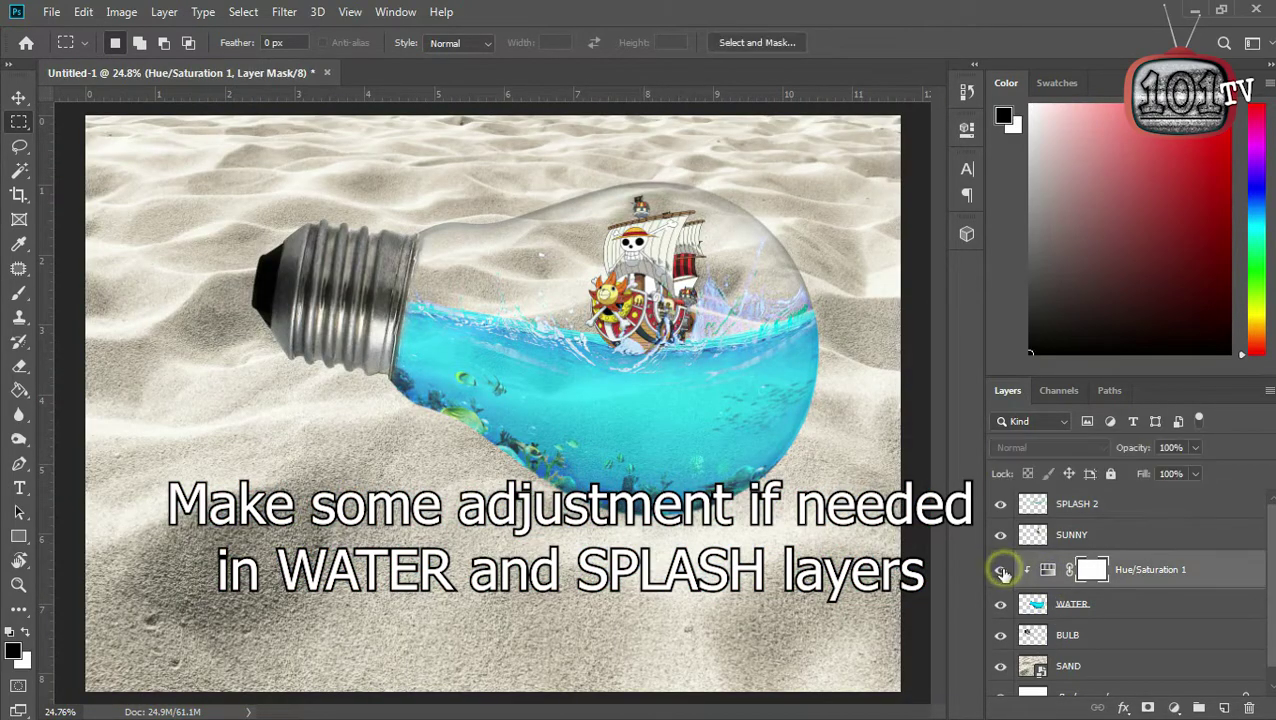
{"action": "left_click", "coordinate": [1030, 585], "text": "alt"}
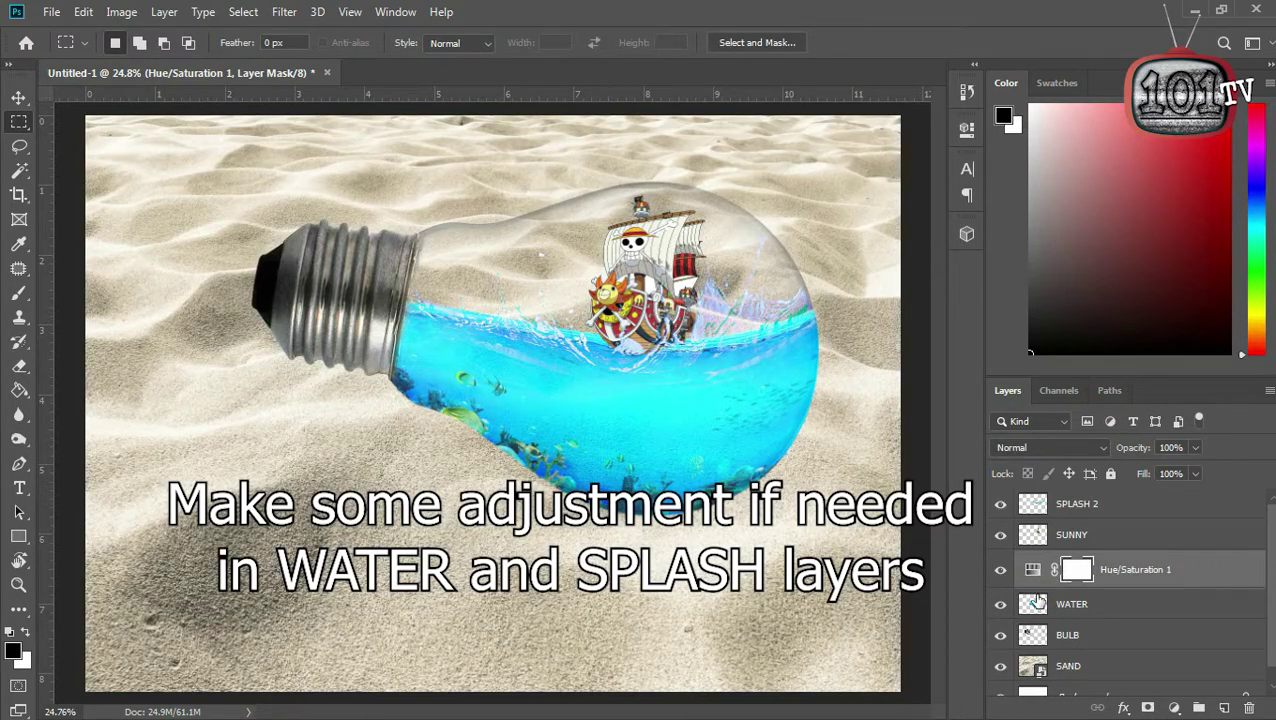
Step: Re-clip Hue/Saturation 1 to WATER, then release it again for brighter cyan water
{"action": "left_click", "coordinate": [1033, 572]}
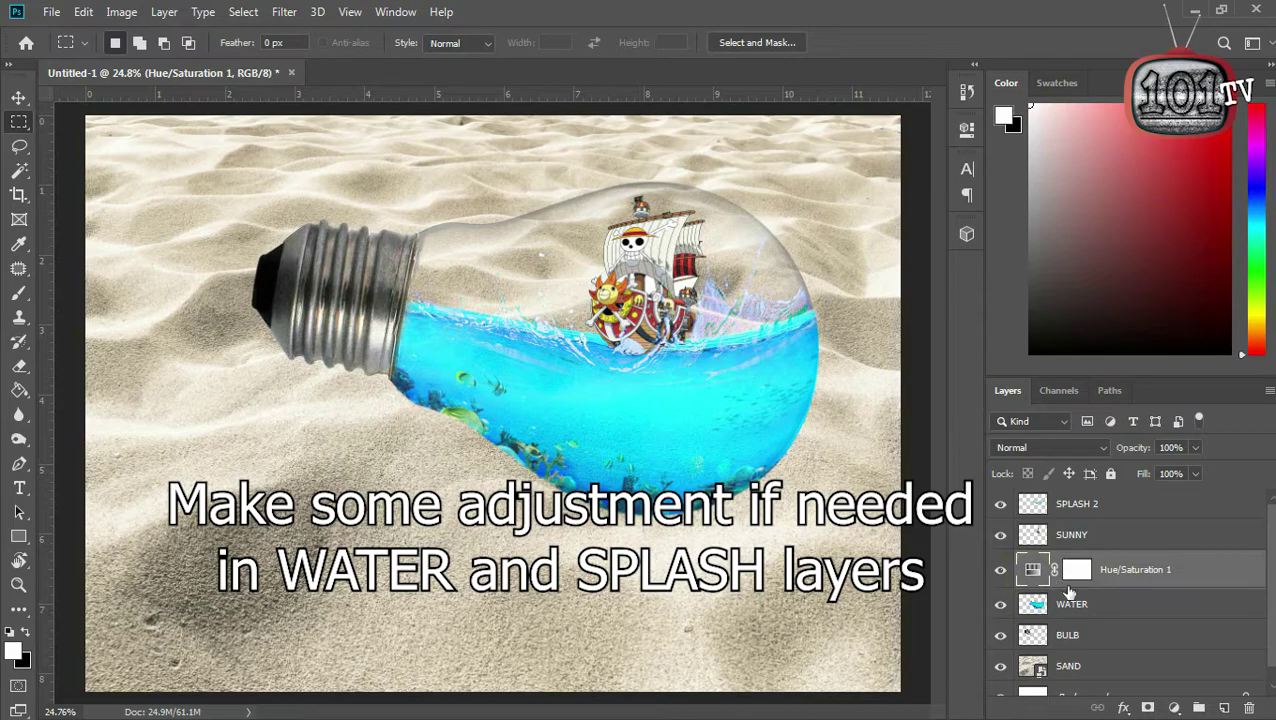
{"action": "left_click", "coordinate": [1074, 574]}
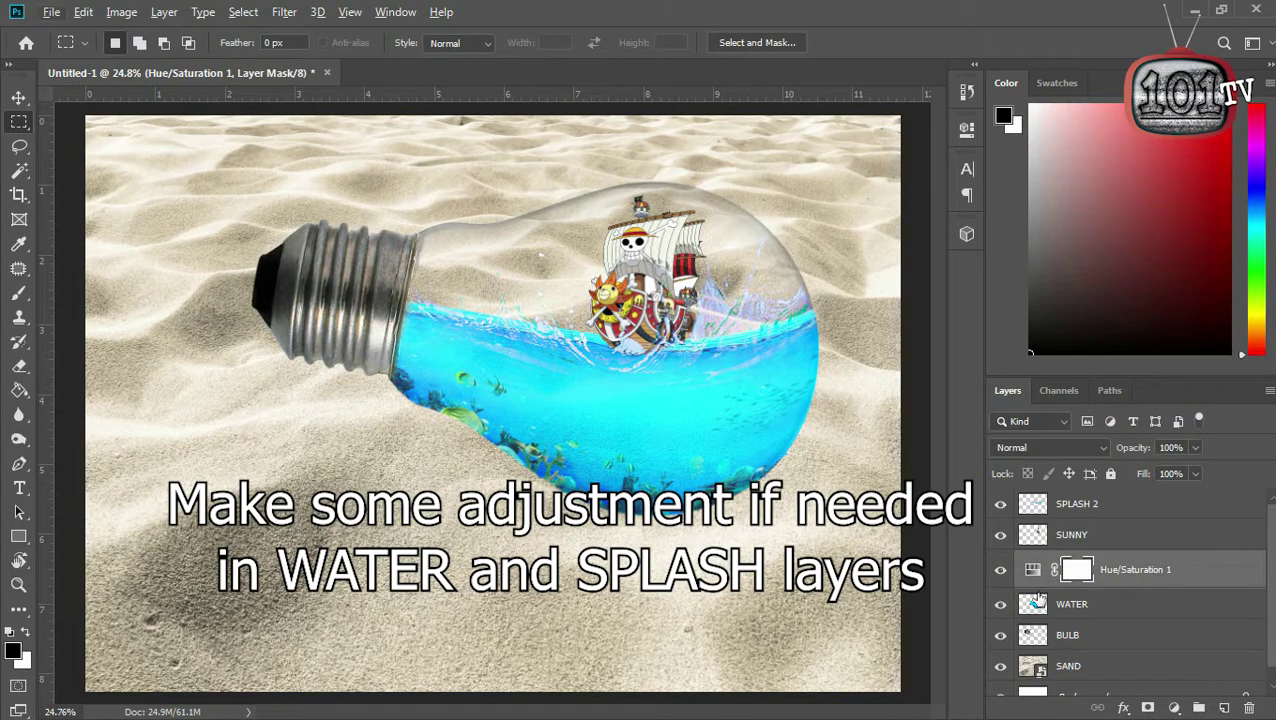
{"action": "left_click", "coordinate": [1032, 587], "text": "alt"}
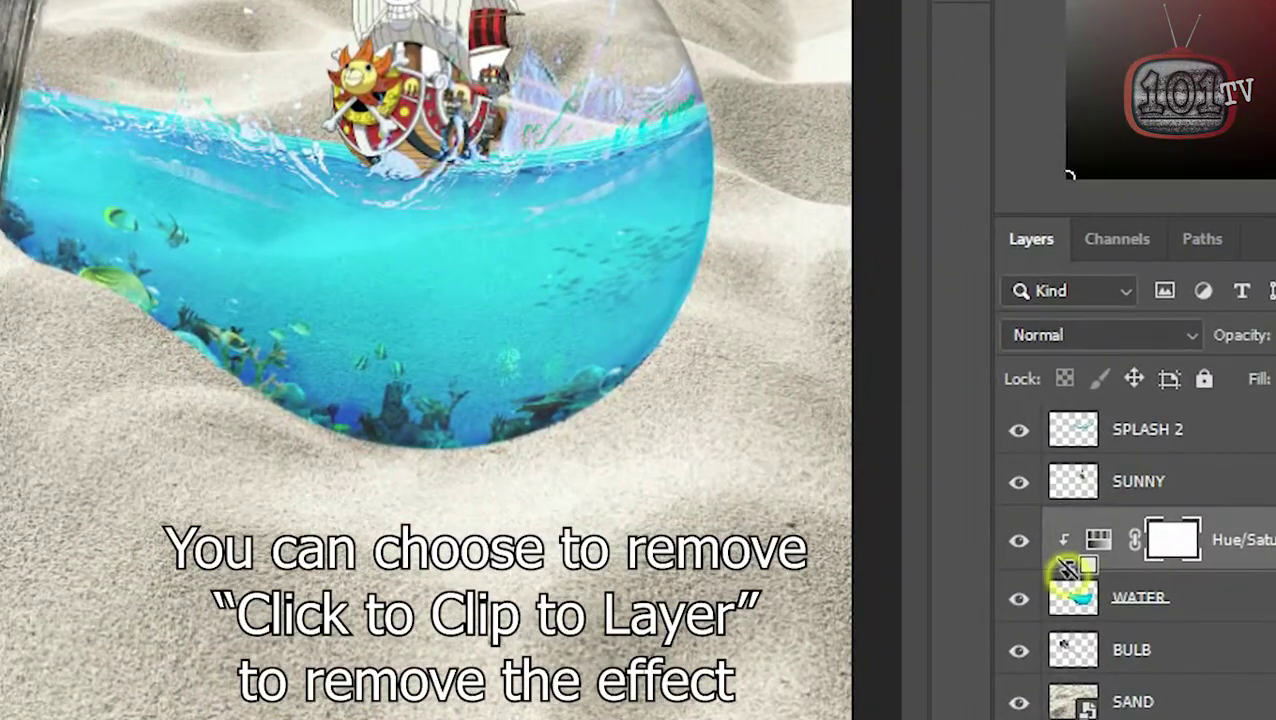
{"action": "left_click", "coordinate": [1057, 572], "text": "alt"}
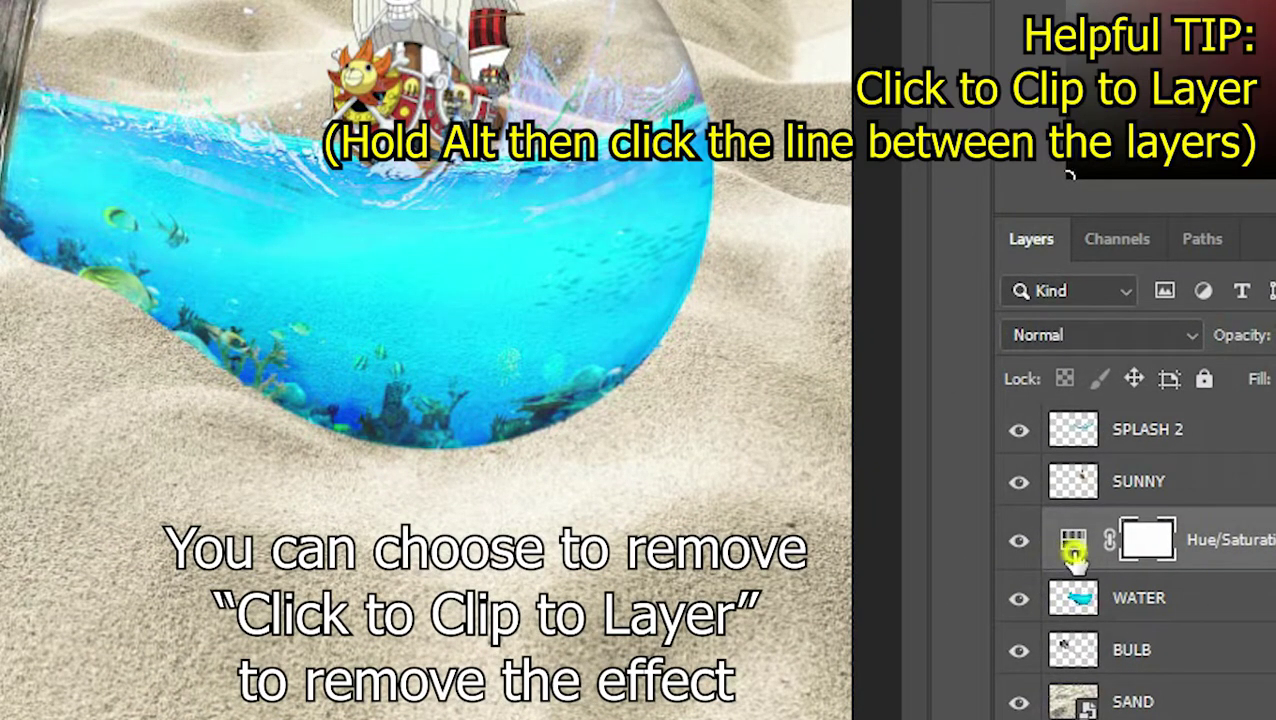
{"action": "left_click", "coordinate": [1071, 550]}
Step: Clip the Hue/Saturation adjustment to WATER again, then remove the clipping
{"action": "left_click", "coordinate": [1132, 558]}
{"action": "left_click", "coordinate": [1080, 568], "text": "alt"}
{"action": "left_click", "coordinate": [1080, 570], "text": "alt"}
Step: Bring RAINBOW.png from File Explorer into the Photoshop document
{"action": "key", "text": "alt+Tab"}
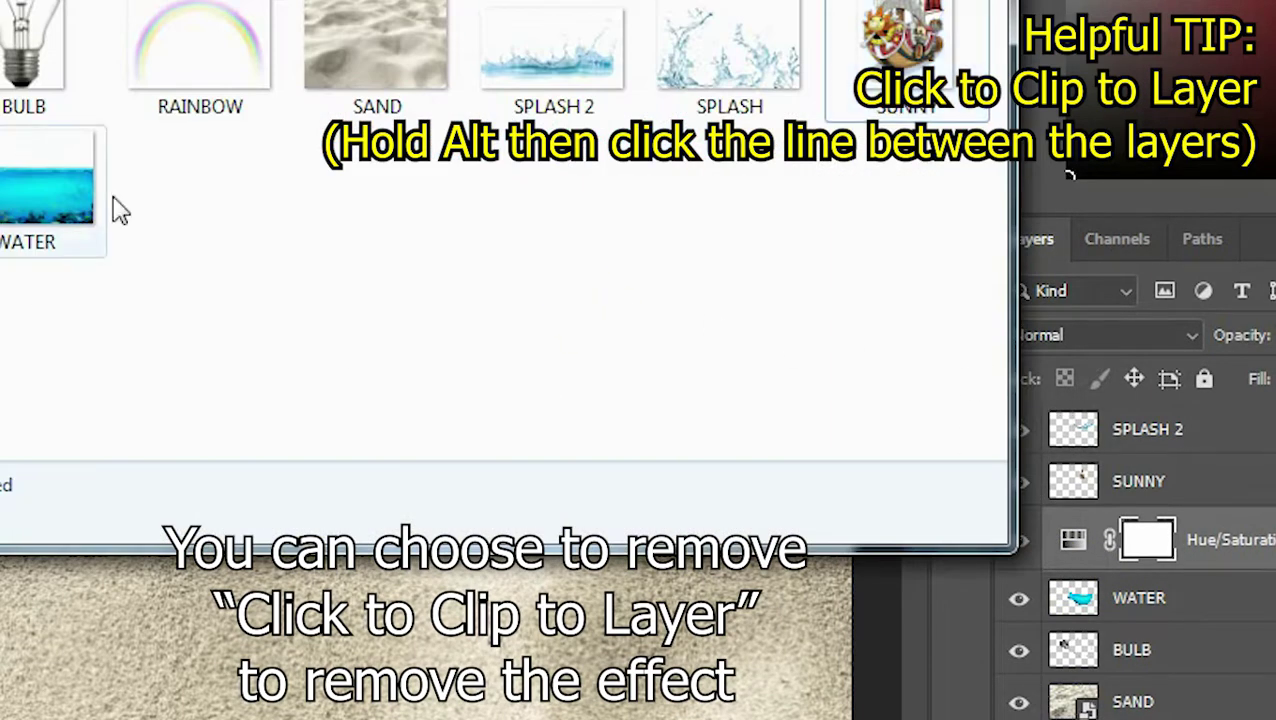
{"action": "left_click", "coordinate": [212, 100]}
{"action": "key", "text": "alt+Tab"}
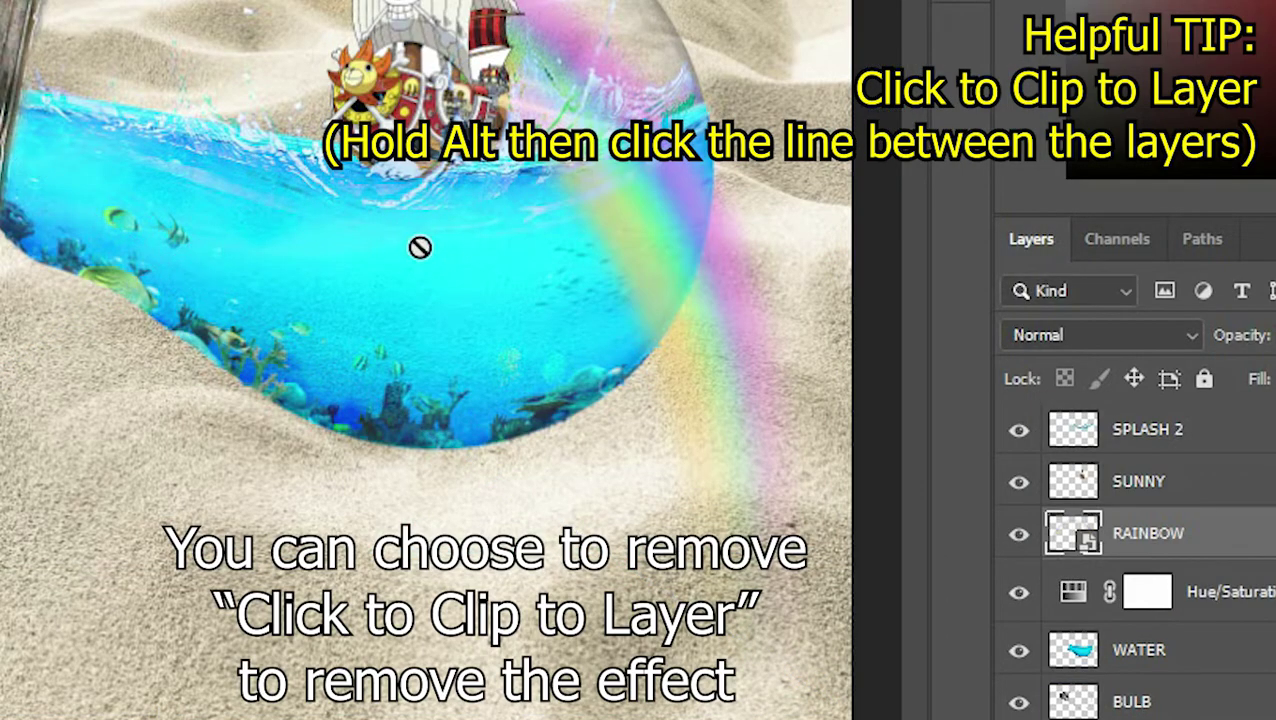
Step: Rasterize the placed RAINBOW layer, shrink it and move it onto the ship
{"action": "left_click", "coordinate": [291, 190]}
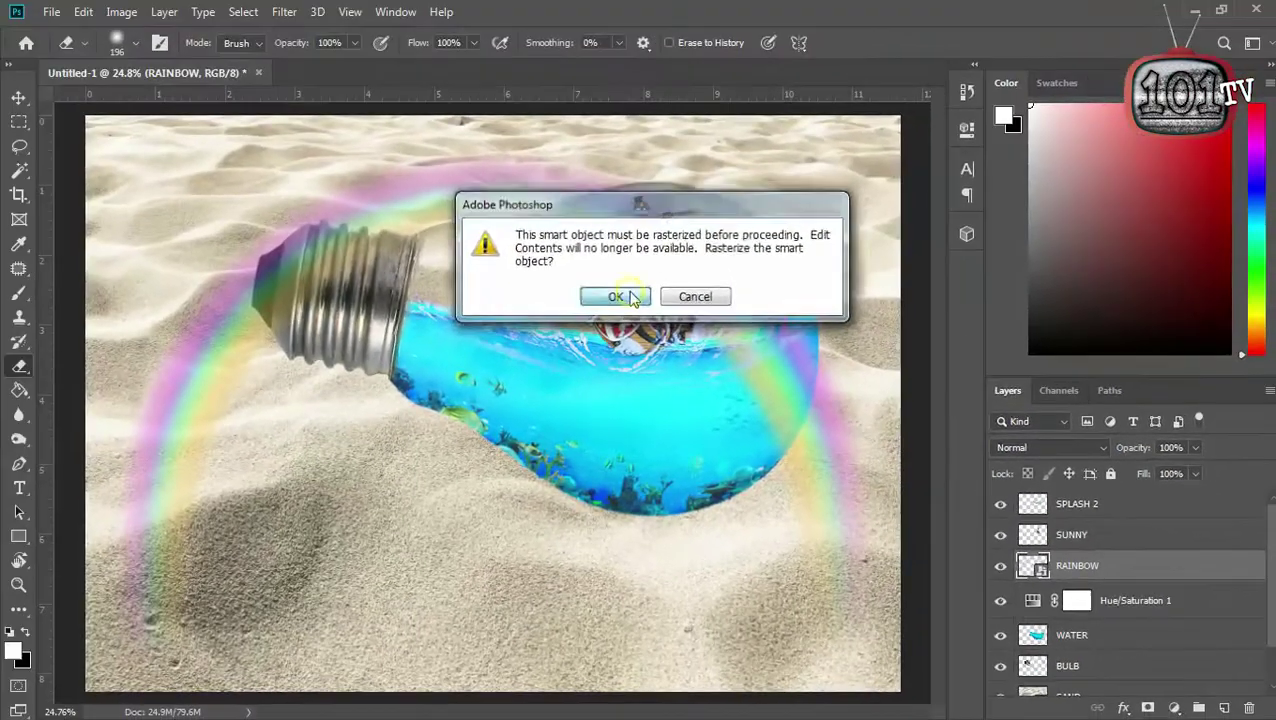
{"action": "left_click", "coordinate": [632, 298]}
{"action": "key", "text": "m"}
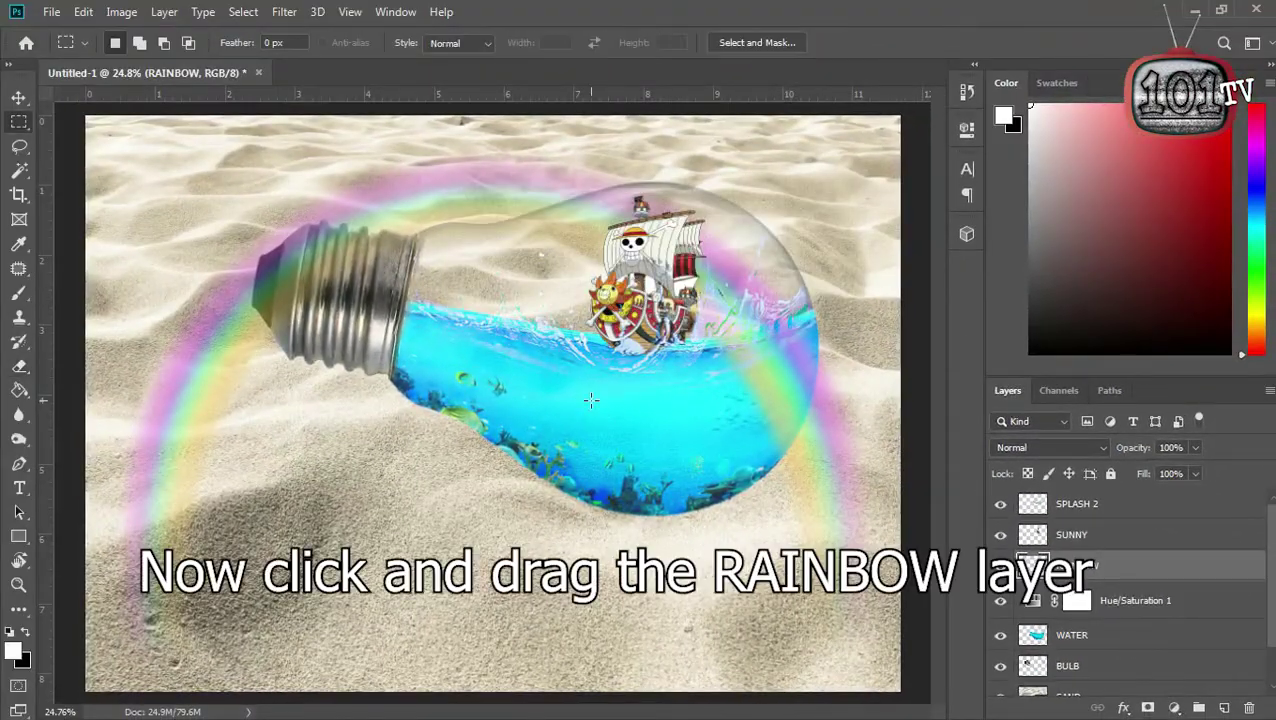
{"action": "key", "text": "ctrl+t"}
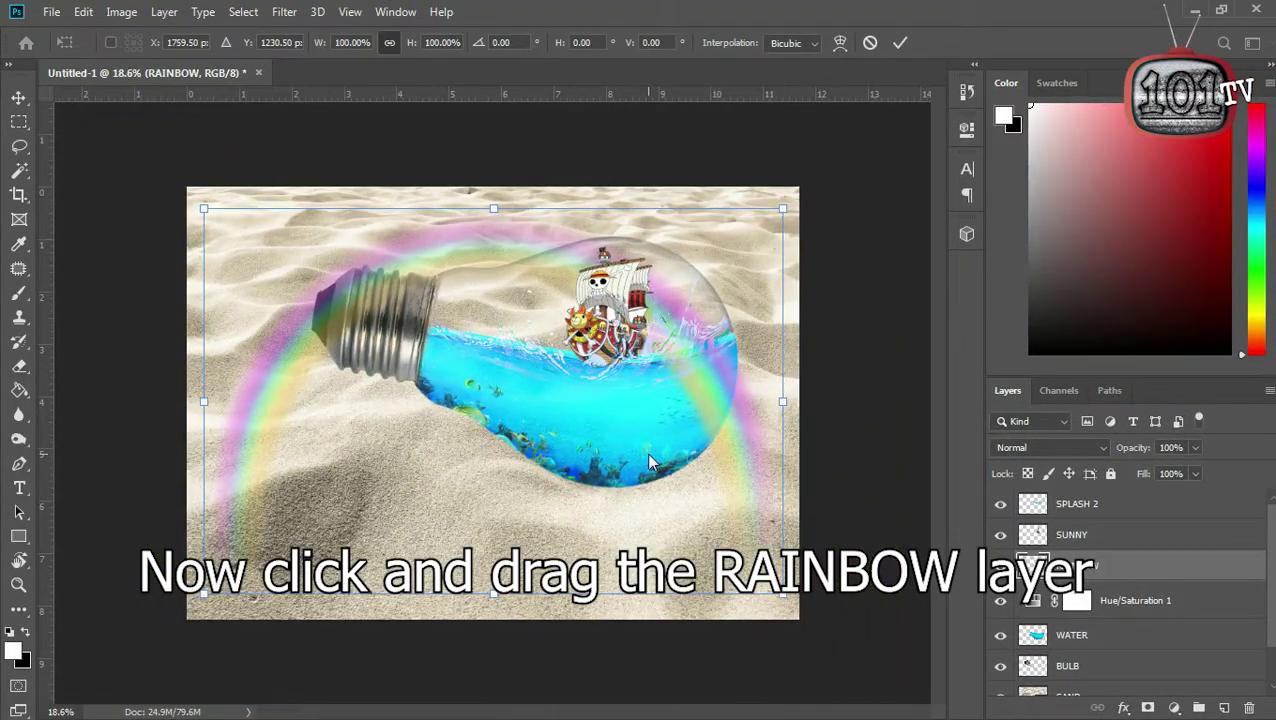
{"action": "left_click_drag", "start_coordinate": [785, 206], "coordinate": [580, 343]}
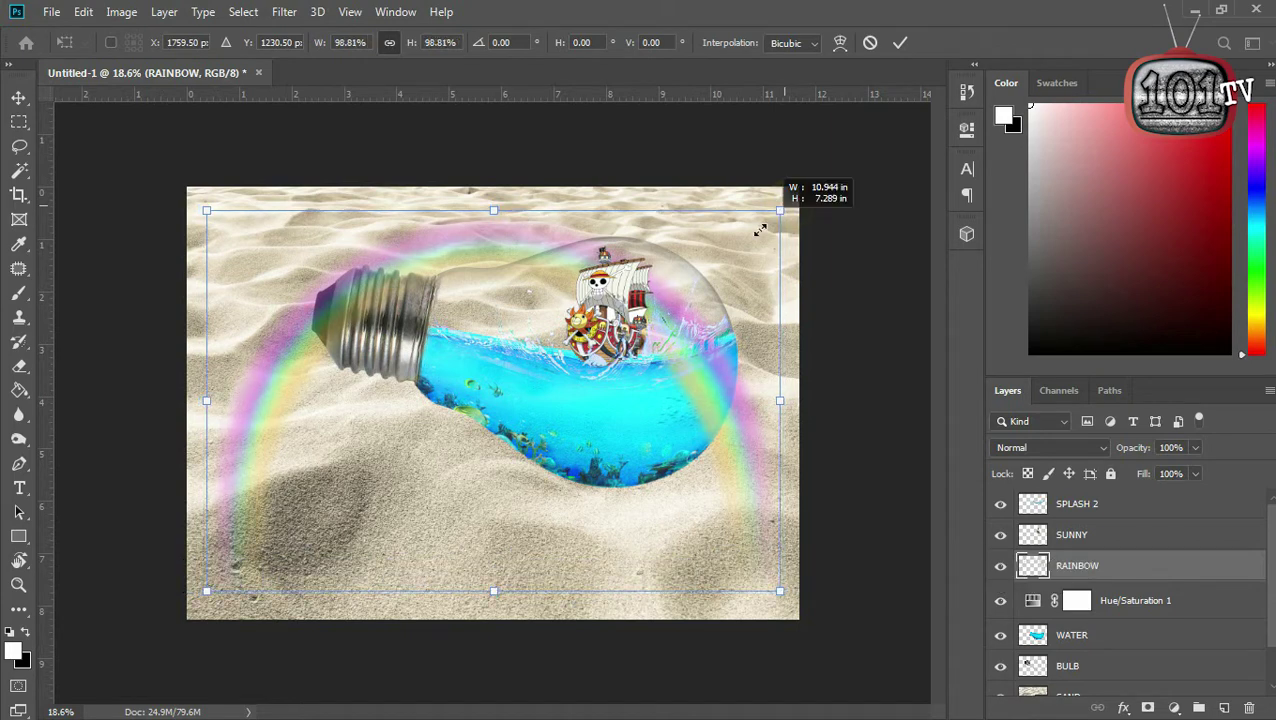
{"action": "mouse_move", "coordinate": [549, 421]}
{"action": "left_mouse_down"}
{"action": "mouse_move", "coordinate": [649, 329]}
{"action": "mouse_move", "coordinate": [733, 399]}
{"action": "left_mouse_up"}
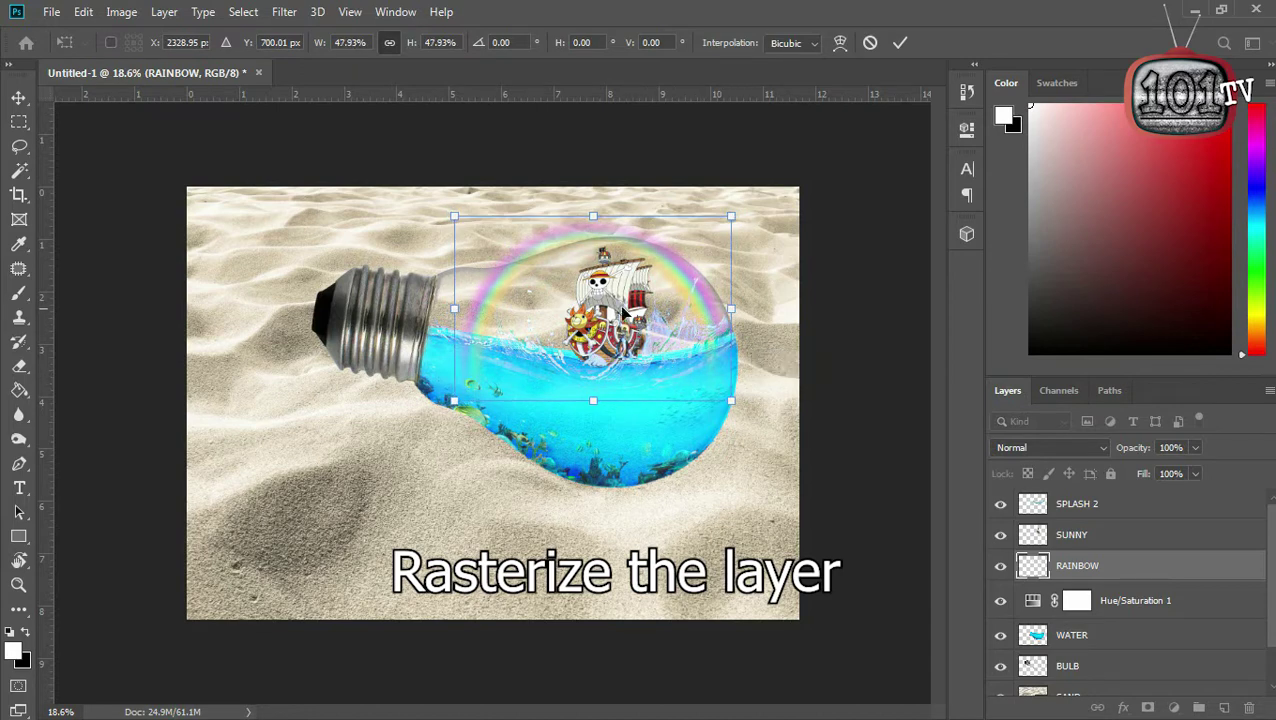
{"action": "left_click_drag", "start_coordinate": [622, 308], "coordinate": [627, 336]}
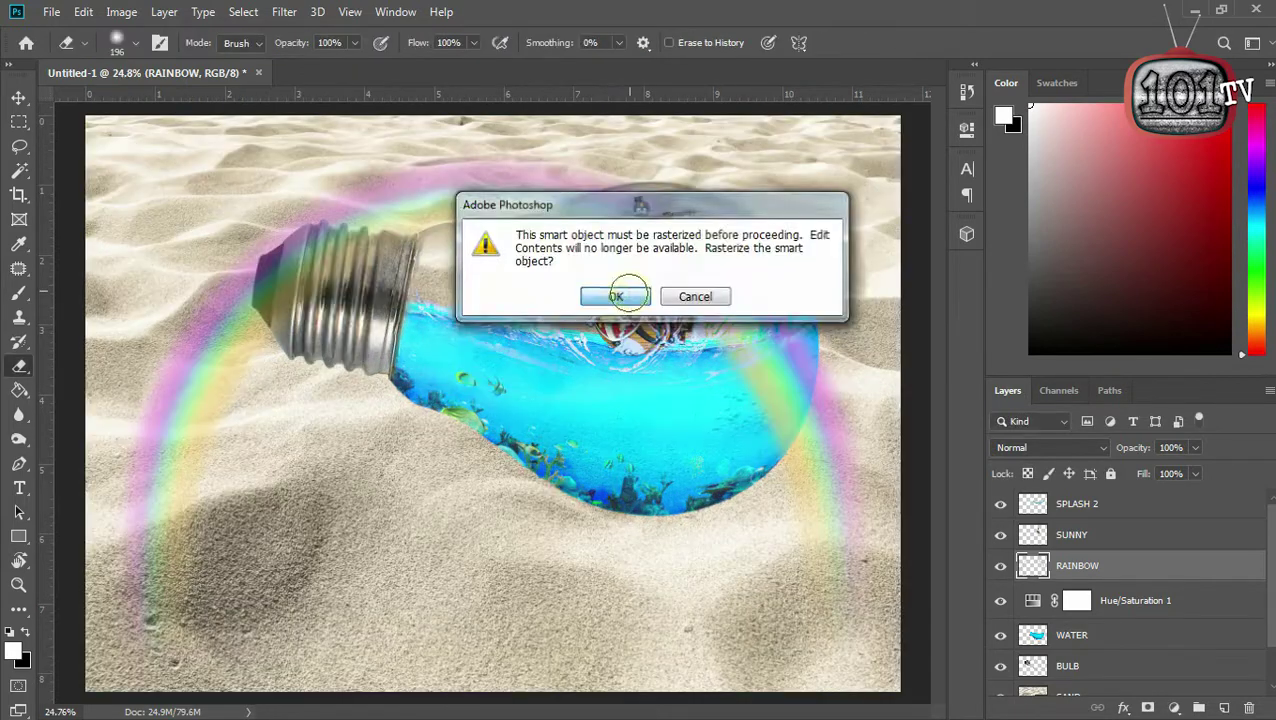
{"action": "left_click", "coordinate": [630, 294]}
Step: Rescale the rainbow to about 54% so it arcs over the ship, and commit
{"action": "key", "text": "ctrl+t"}
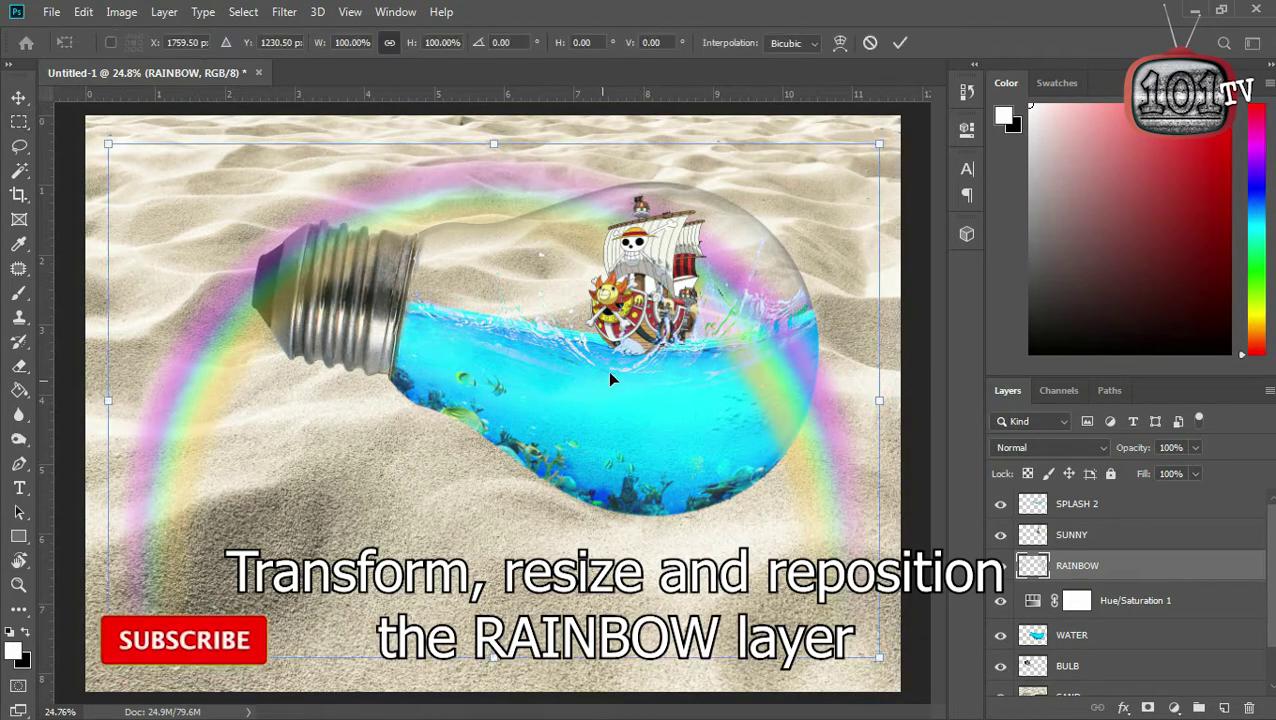
{"action": "key", "text": "ctrl+minus"}
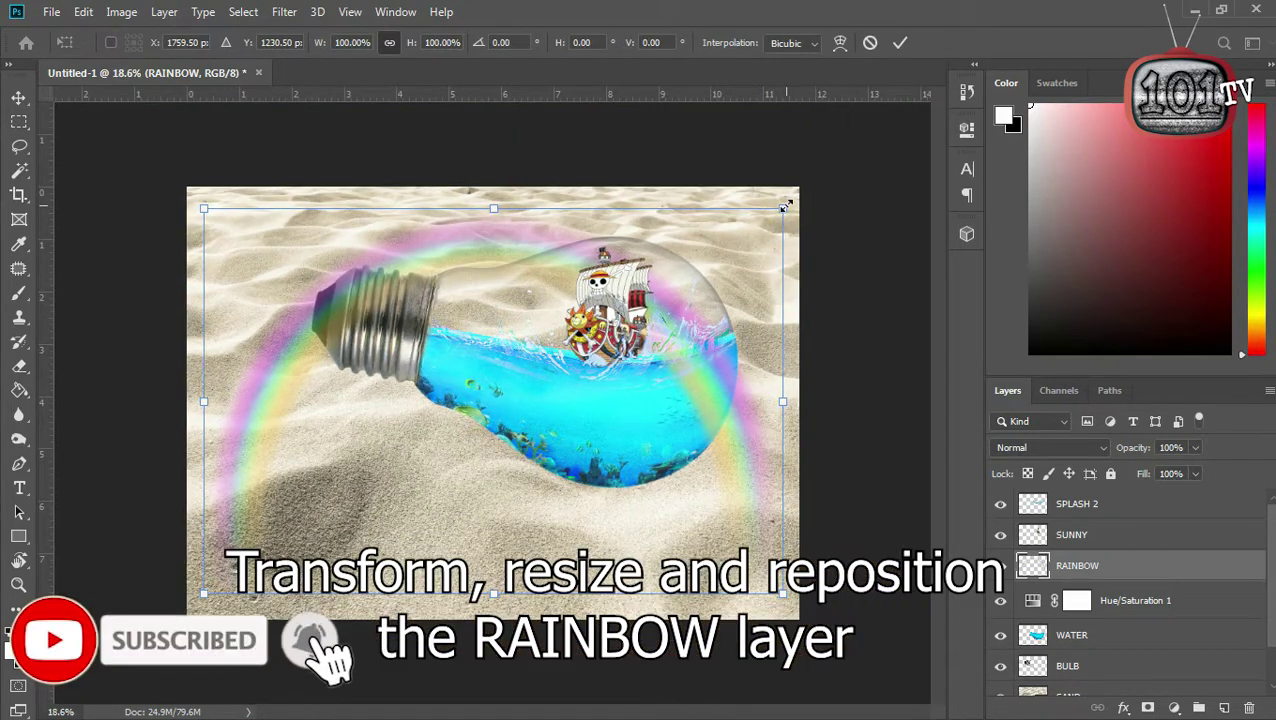
{"action": "left_click_drag", "start_coordinate": [783, 209], "coordinate": [614, 388]}
{"action": "left_click_drag", "start_coordinate": [553, 423], "coordinate": [653, 331]}
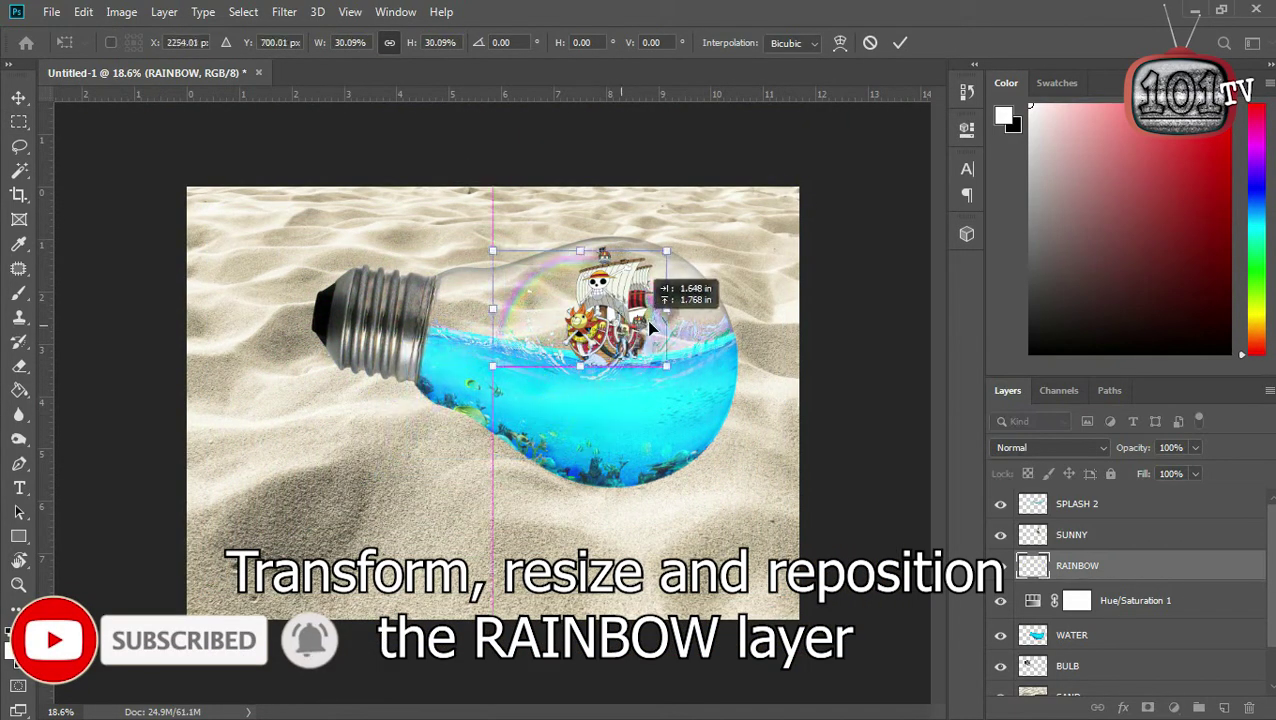
{"action": "left_click_drag", "start_coordinate": [677, 376], "coordinate": [731, 401]}
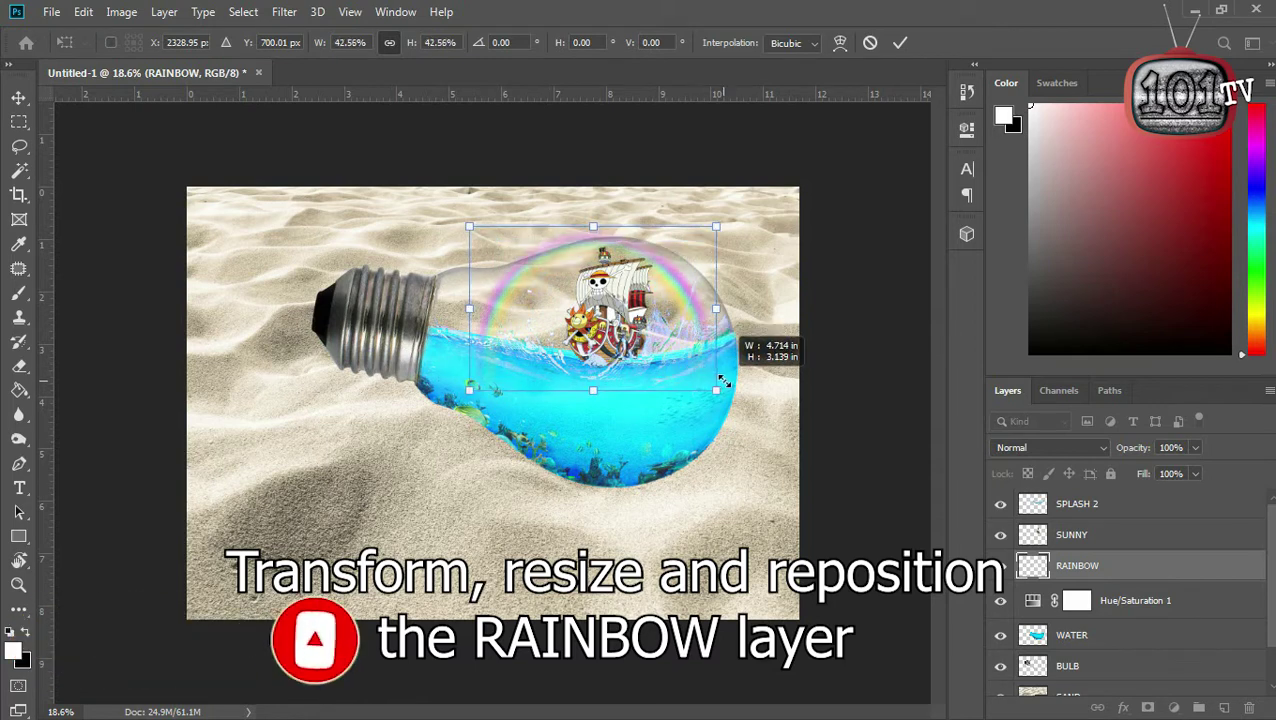
{"action": "left_click_drag", "start_coordinate": [645, 340], "coordinate": [650, 369]}
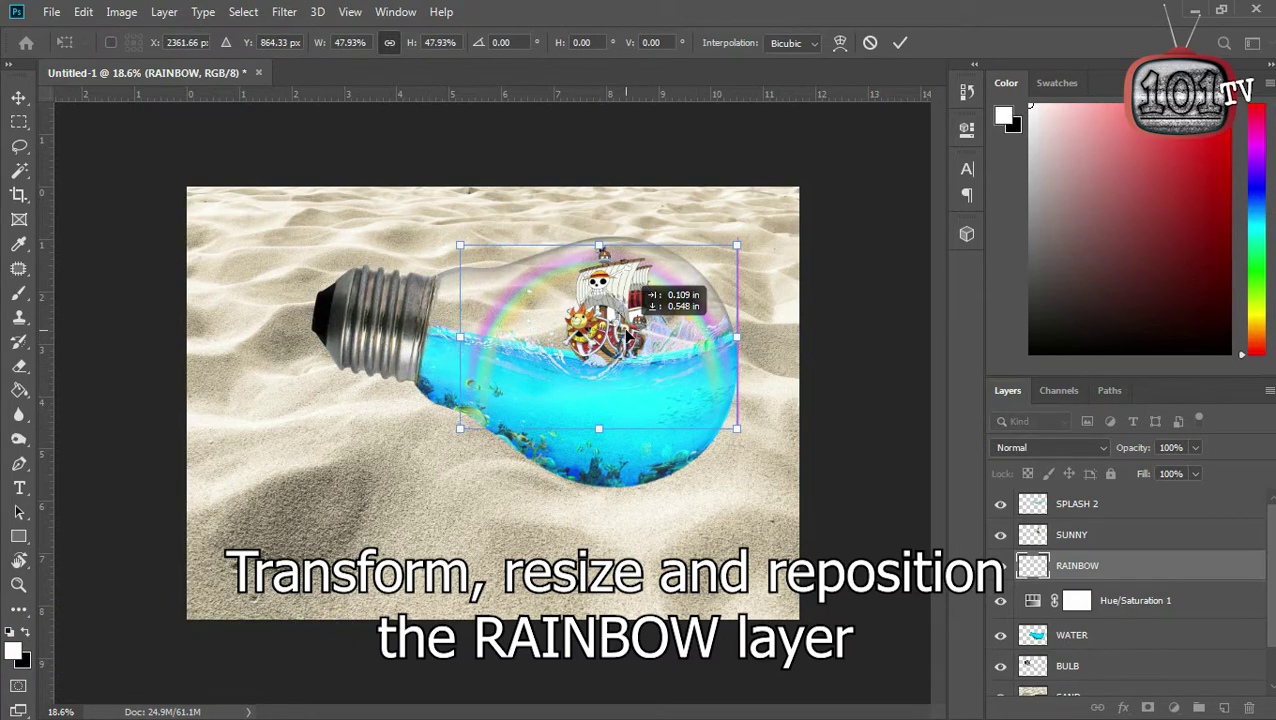
{"action": "left_click_drag", "start_coordinate": [459, 429], "coordinate": [444, 438]}
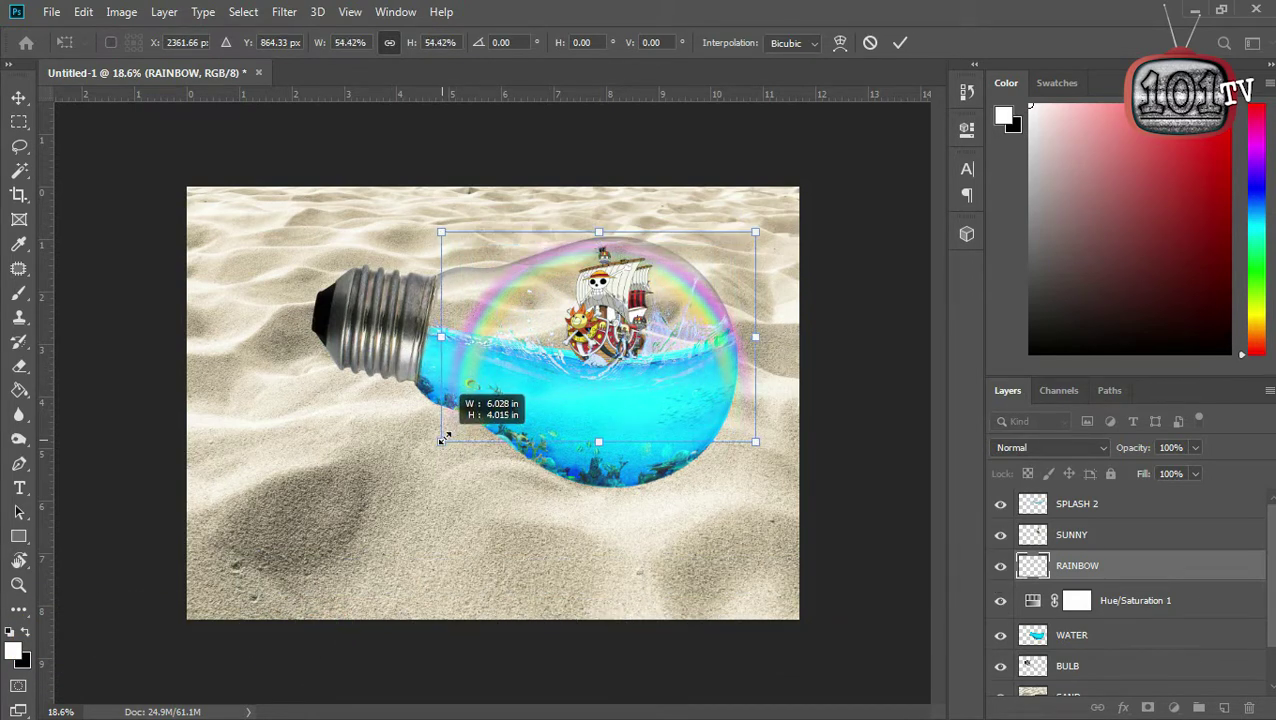
{"action": "key", "text": "Return"}
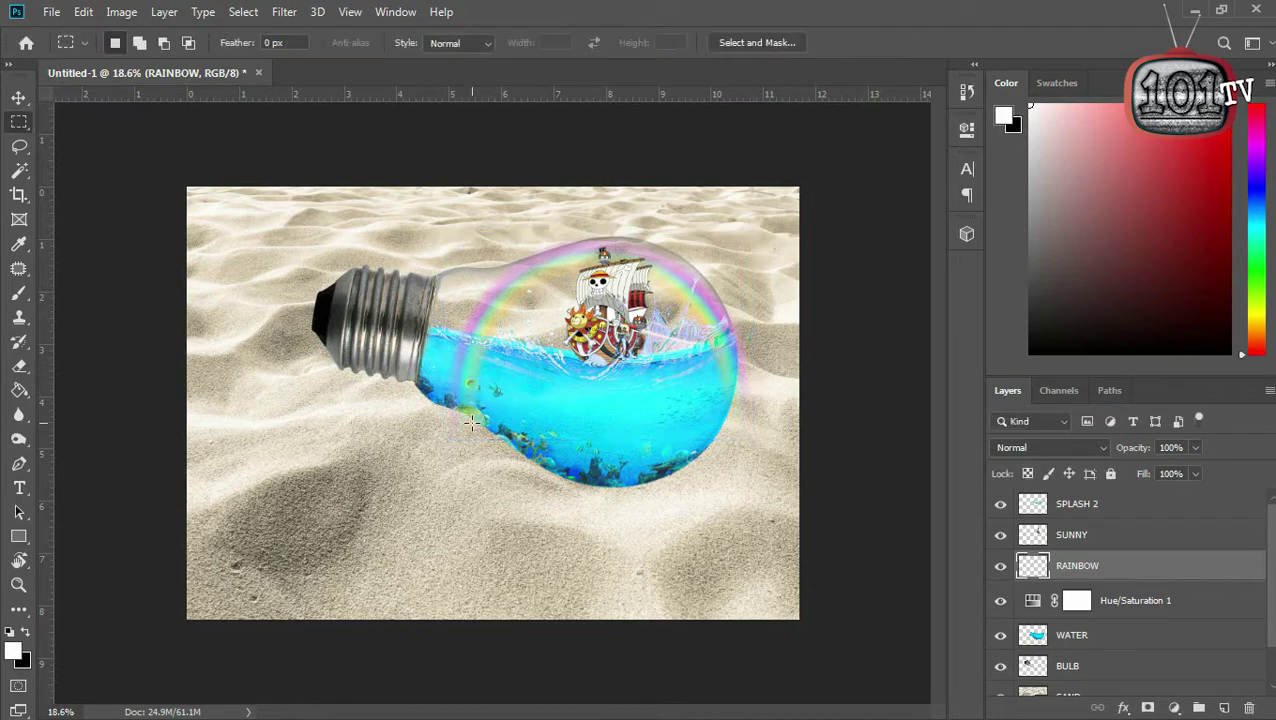
Step: Erase the rainbow's lower ends over the water with a 517 px eraser
{"action": "key", "text": "e"}
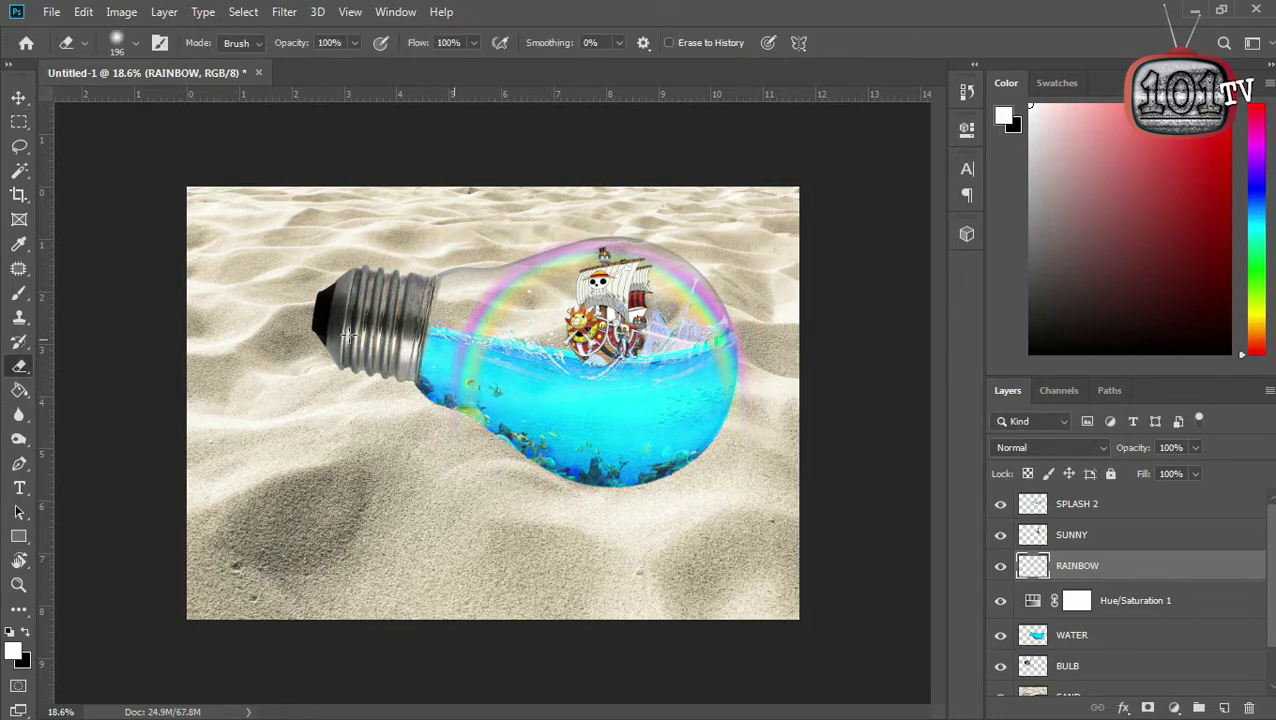
{"action": "scroll", "coordinate": [438, 385], "scroll_direction": "up", "scroll_amount": 3}
{"action": "scroll", "coordinate": [455, 410], "scroll_direction": "up", "scroll_amount": 2}
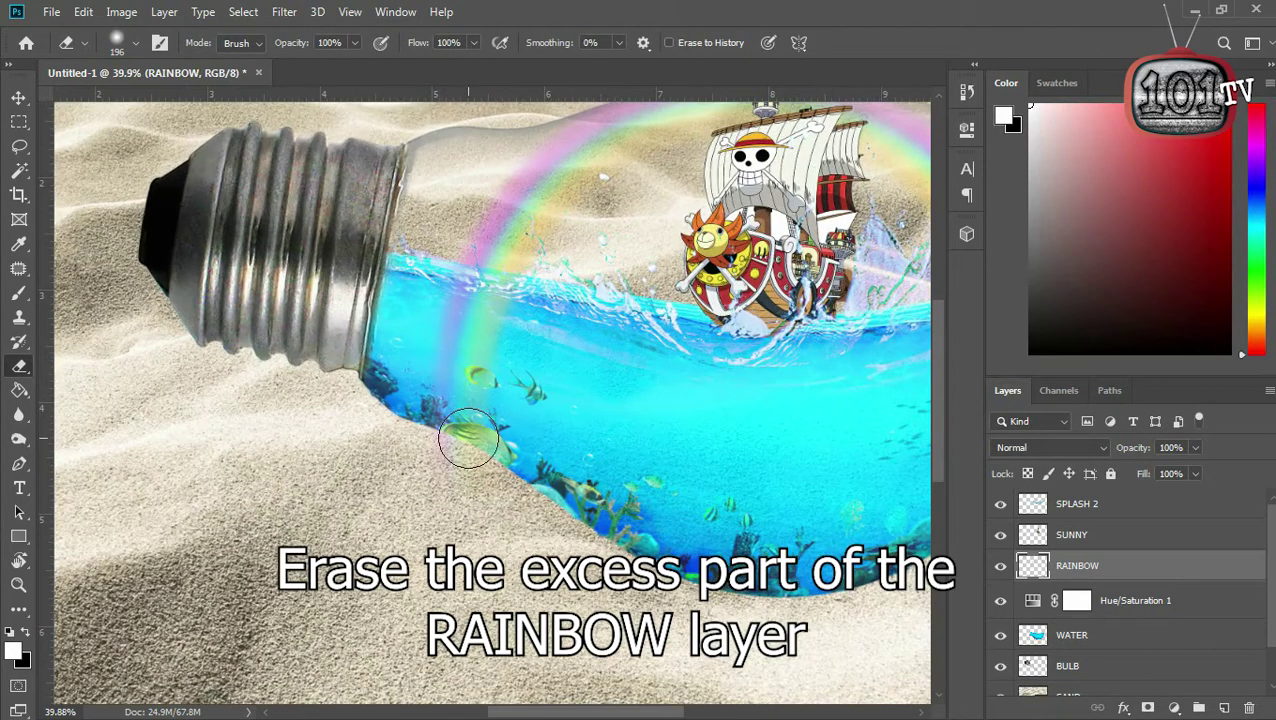
{"action": "left_click_drag", "start_coordinate": [435, 405], "coordinate": [494, 408]}
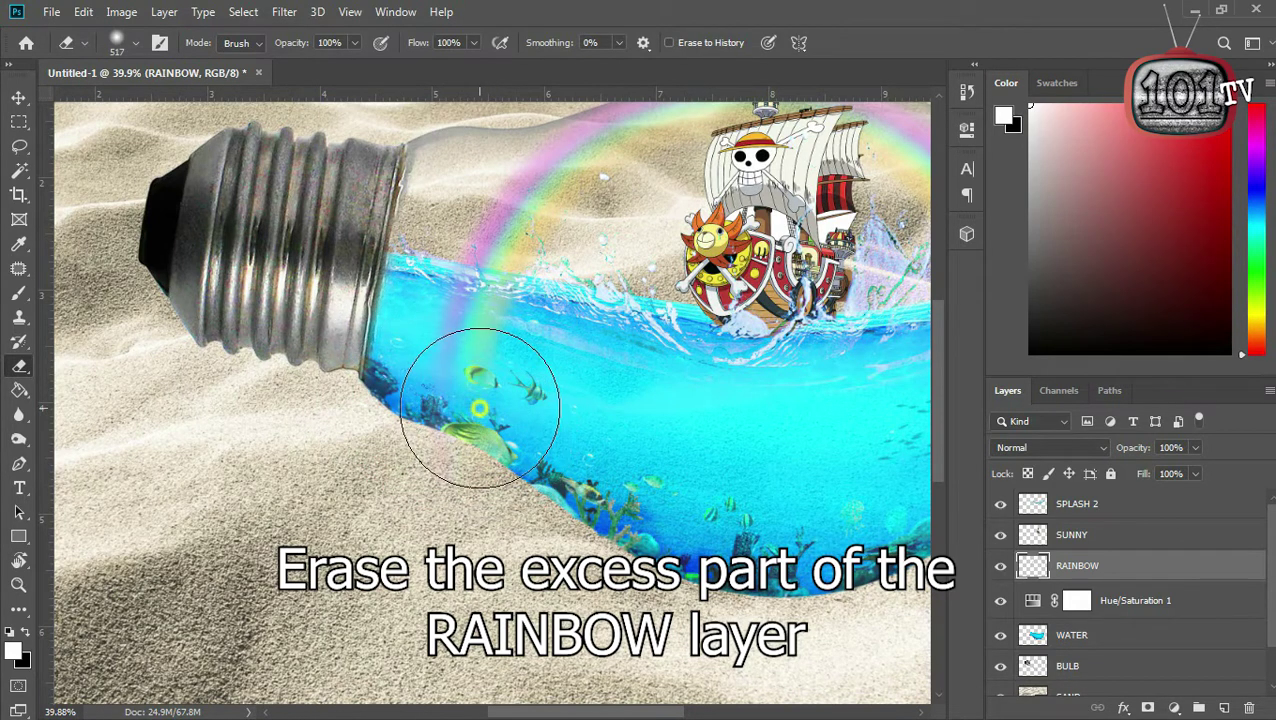
{"action": "mouse_move", "coordinate": [484, 441]}
{"action": "left_mouse_down"}
{"action": "mouse_move", "coordinate": [456, 342]}
{"action": "mouse_move", "coordinate": [473, 355]}
{"action": "left_mouse_up"}
{"action": "scroll", "coordinate": [690, 404], "scroll_direction": "down", "scroll_amount": 3}
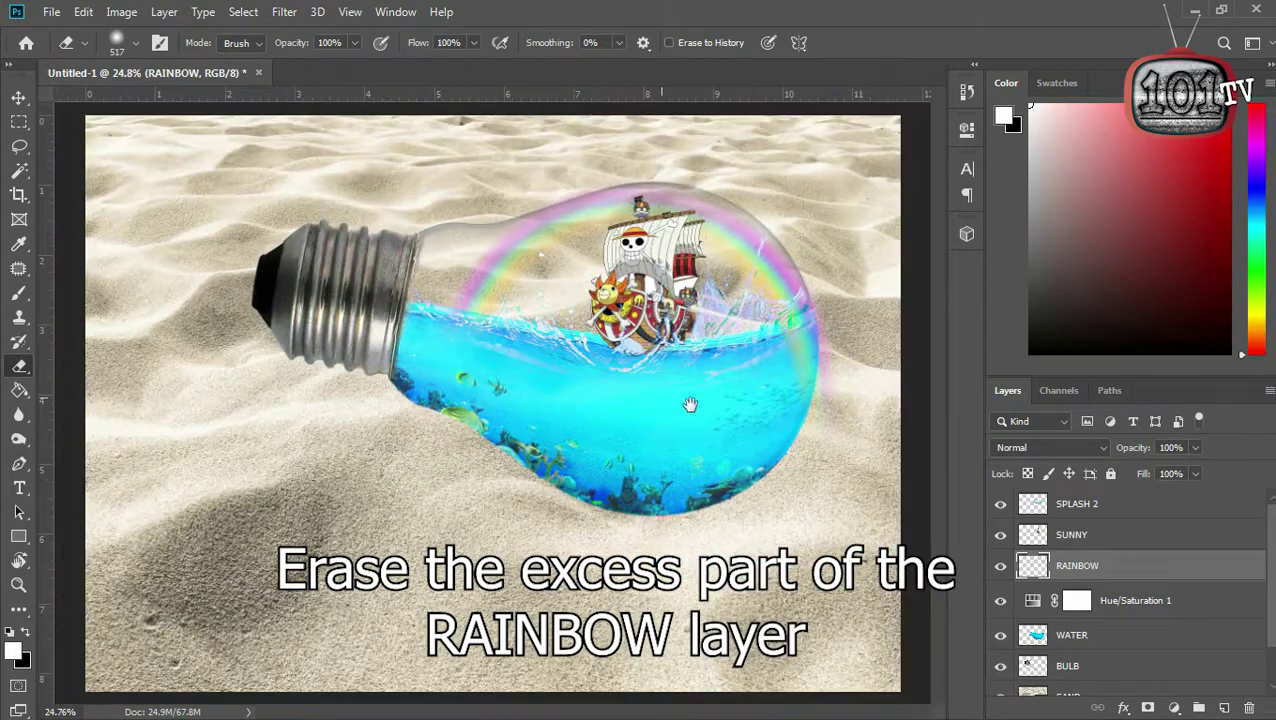
{"action": "scroll", "coordinate": [641, 397], "scroll_direction": "up", "scroll_amount": 3}
{"action": "scroll", "coordinate": [630, 405], "scroll_direction": "up", "scroll_amount": 2}
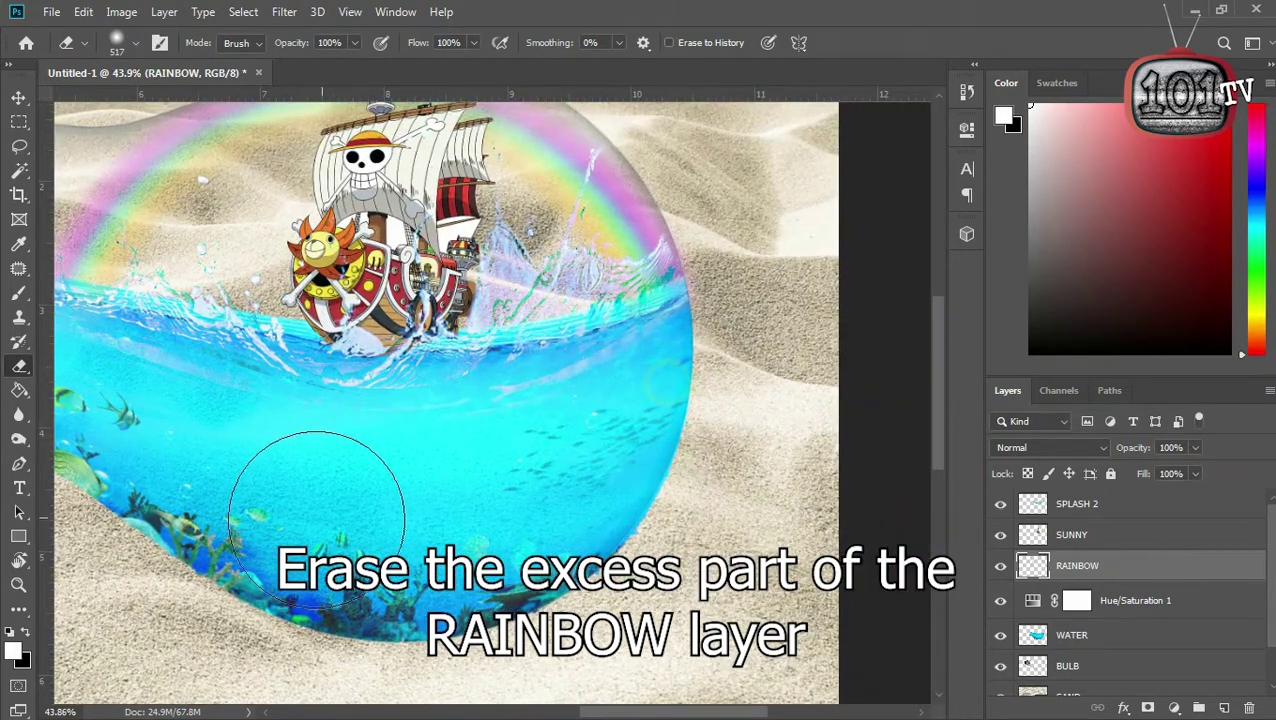
{"action": "scroll", "coordinate": [300, 490], "scroll_direction": "down", "scroll_amount": 2}
{"action": "left_click_drag", "start_coordinate": [300, 455], "coordinate": [432, 480]}
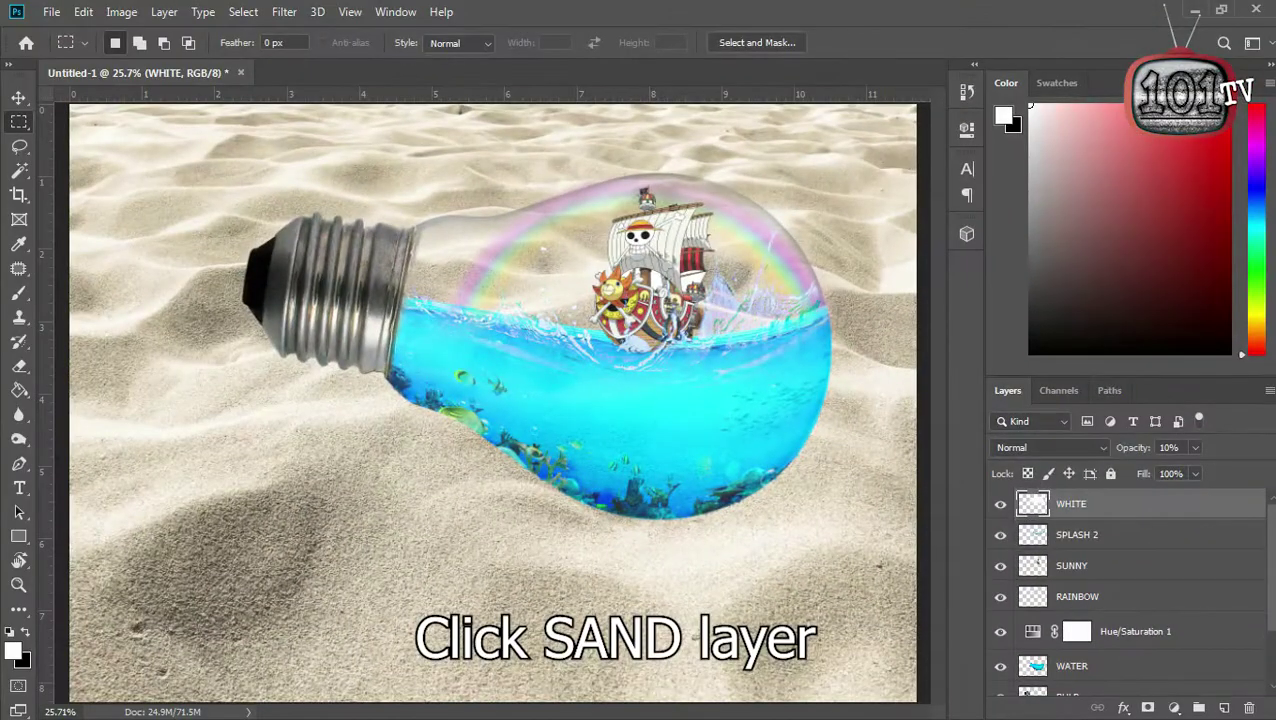
{"action": "scroll", "coordinate": [1266, 530], "scroll_direction": "down", "scroll_amount": 2}
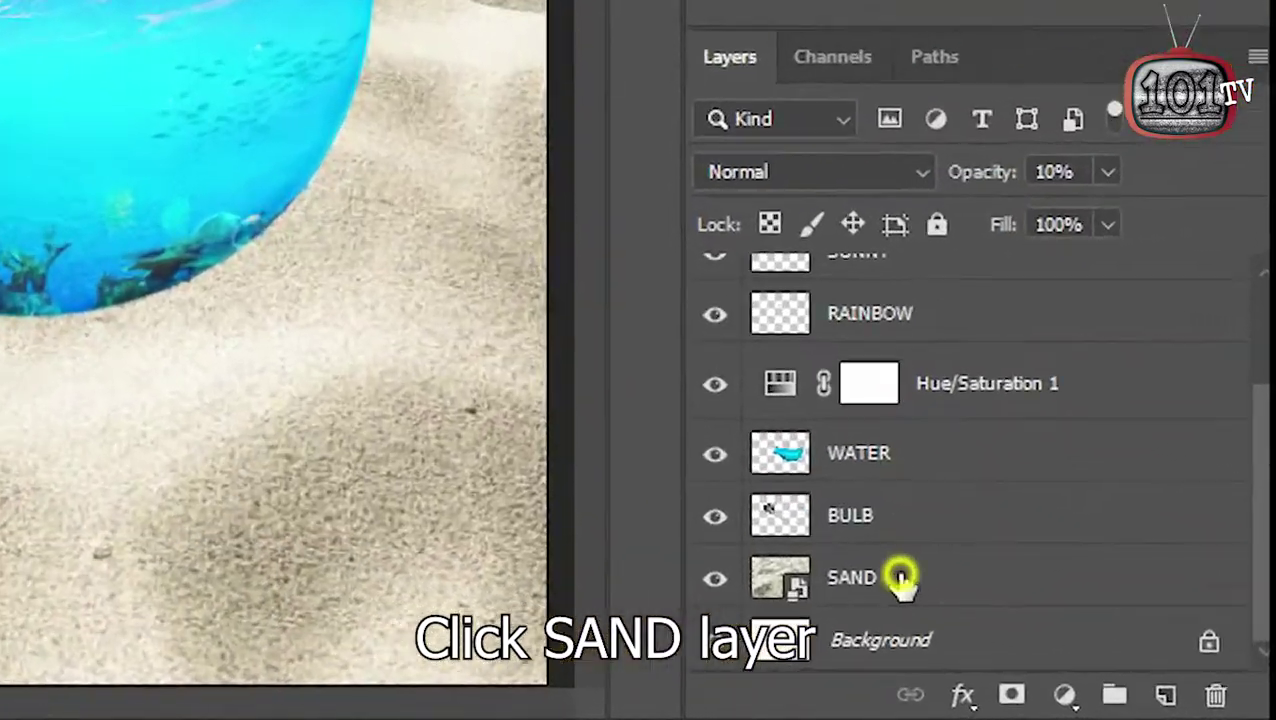
Step: Lasso a patch of the SAND layer and copy it to a new layer named SAND 2
{"action": "left_click", "coordinate": [900, 578]}
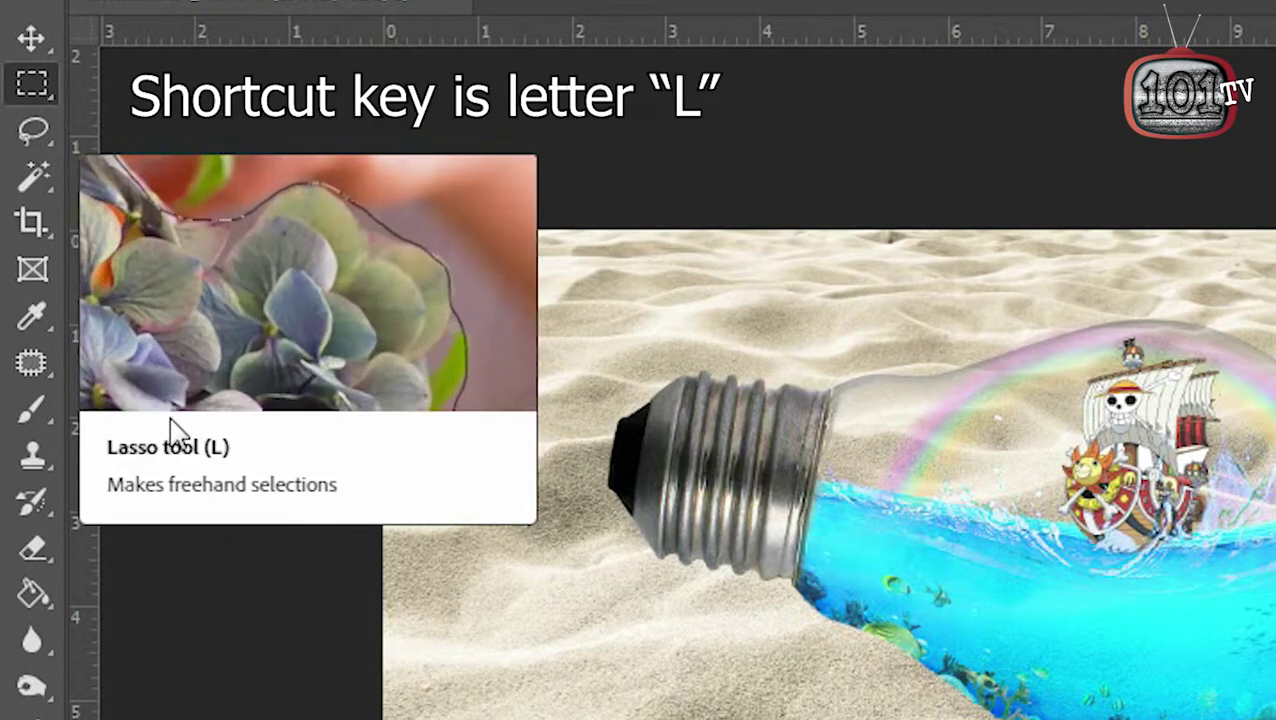
{"action": "left_click", "coordinate": [28, 140]}
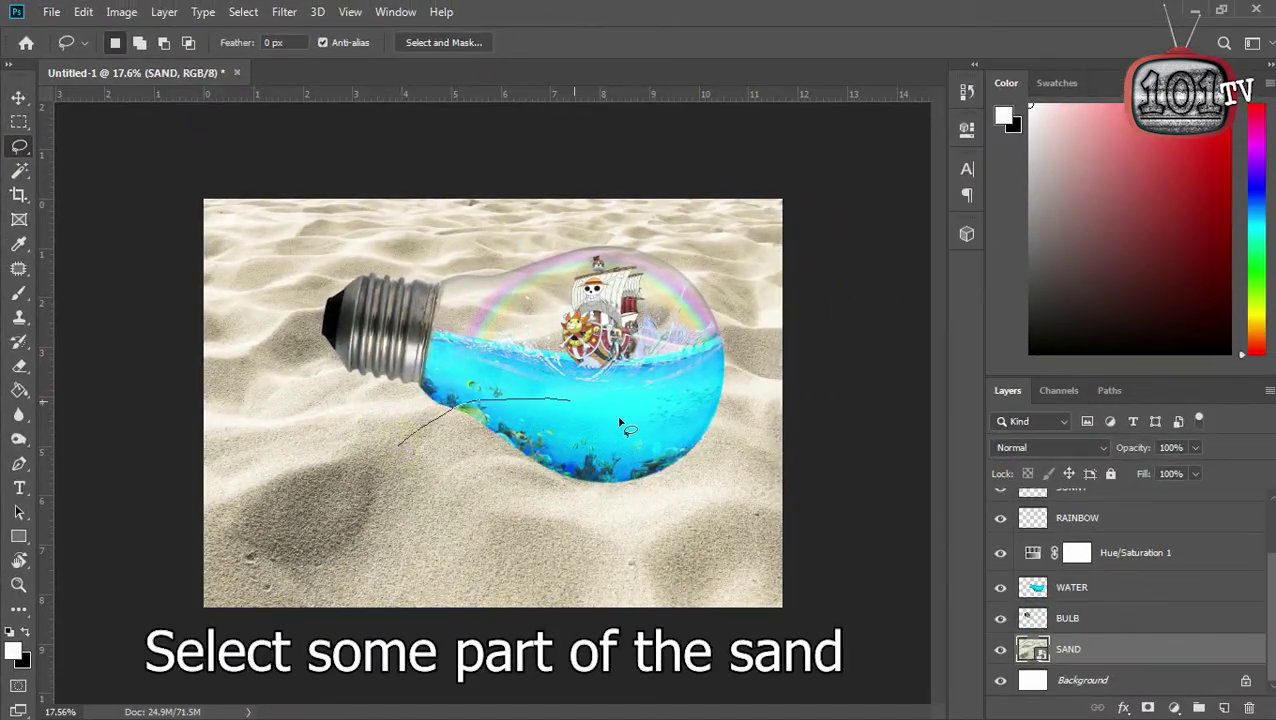
{"action": "left_click_drag", "start_coordinate": [394, 468], "coordinate": [400, 448]}
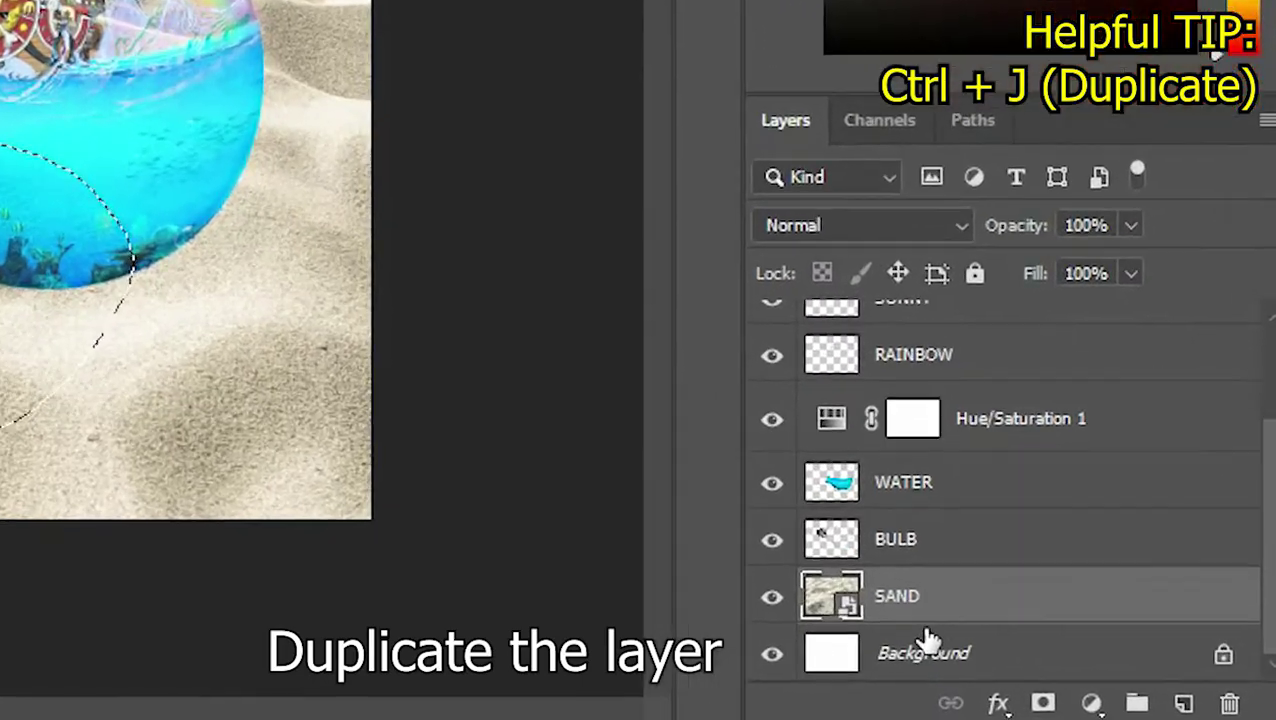
{"action": "key", "text": "ctrl+j"}
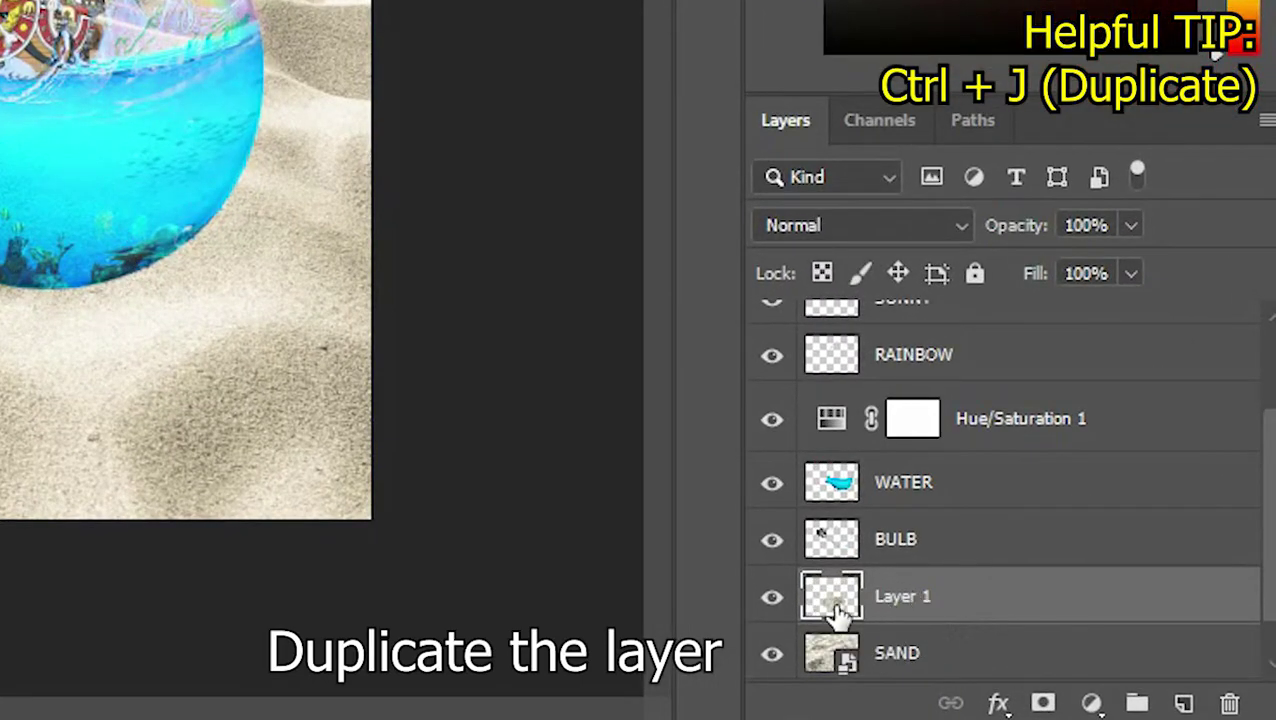
{"action": "double_click", "coordinate": [902, 597]}
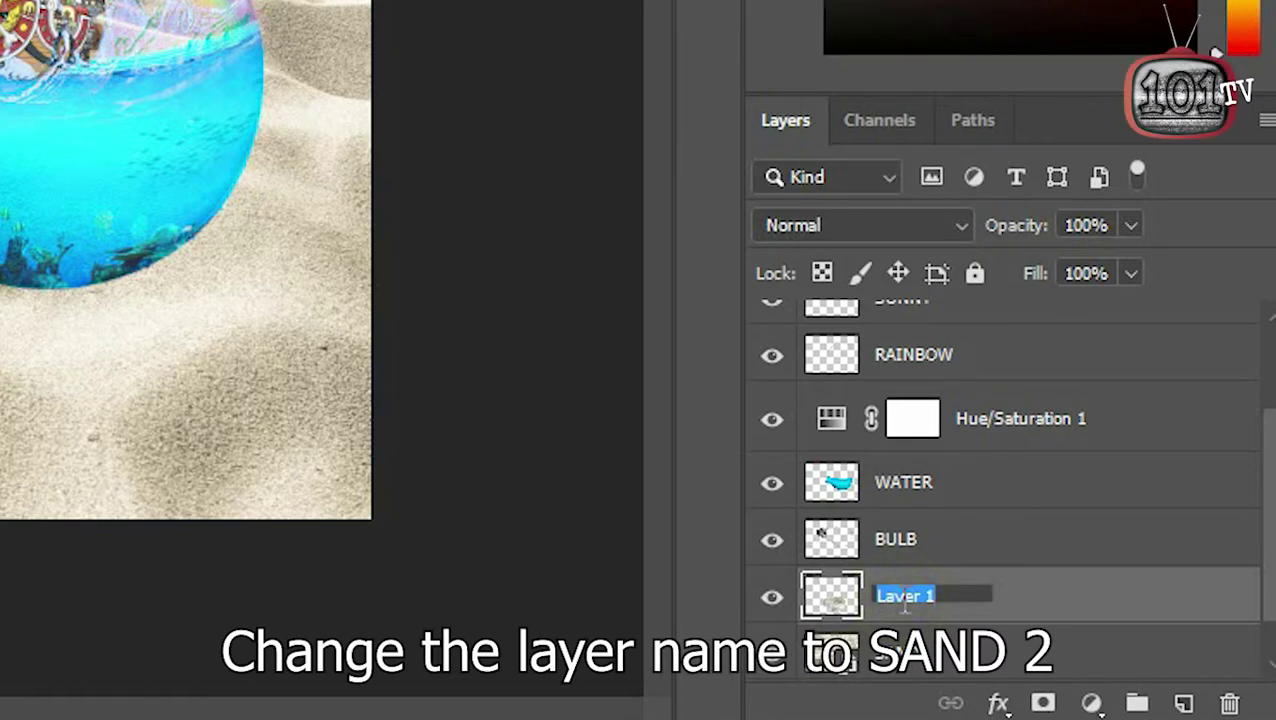
{"action": "type", "text": "SAND 2"}
{"action": "key", "text": "Return"}
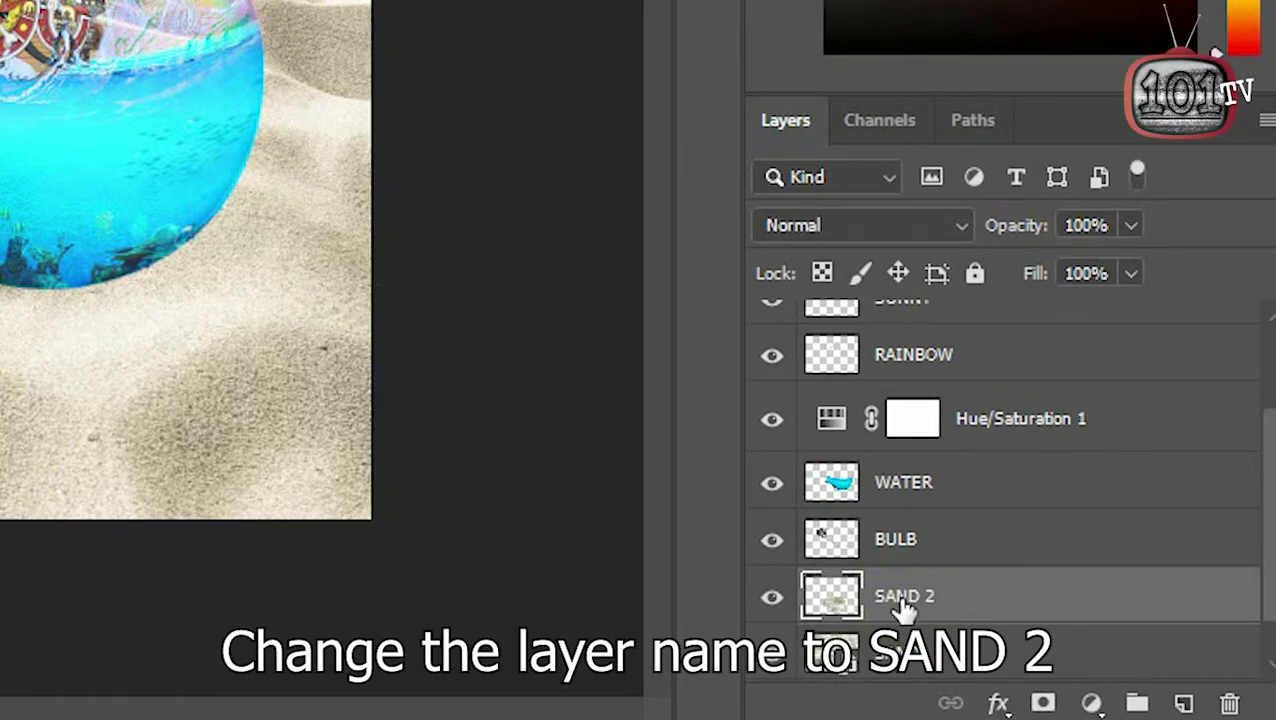
{"action": "key", "text": "ctrl+t"}
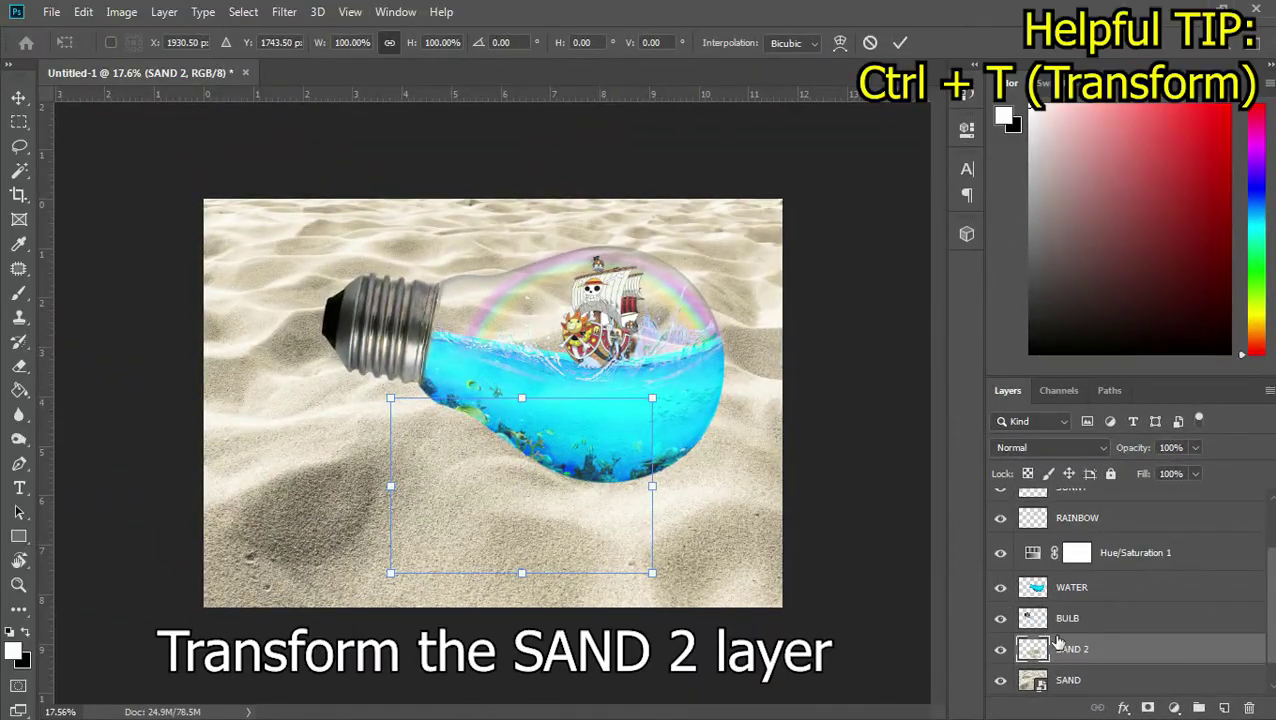
Step: Move the SAND 2 layer above WATER in the Layers panel
{"action": "left_click", "coordinate": [1113, 658]}
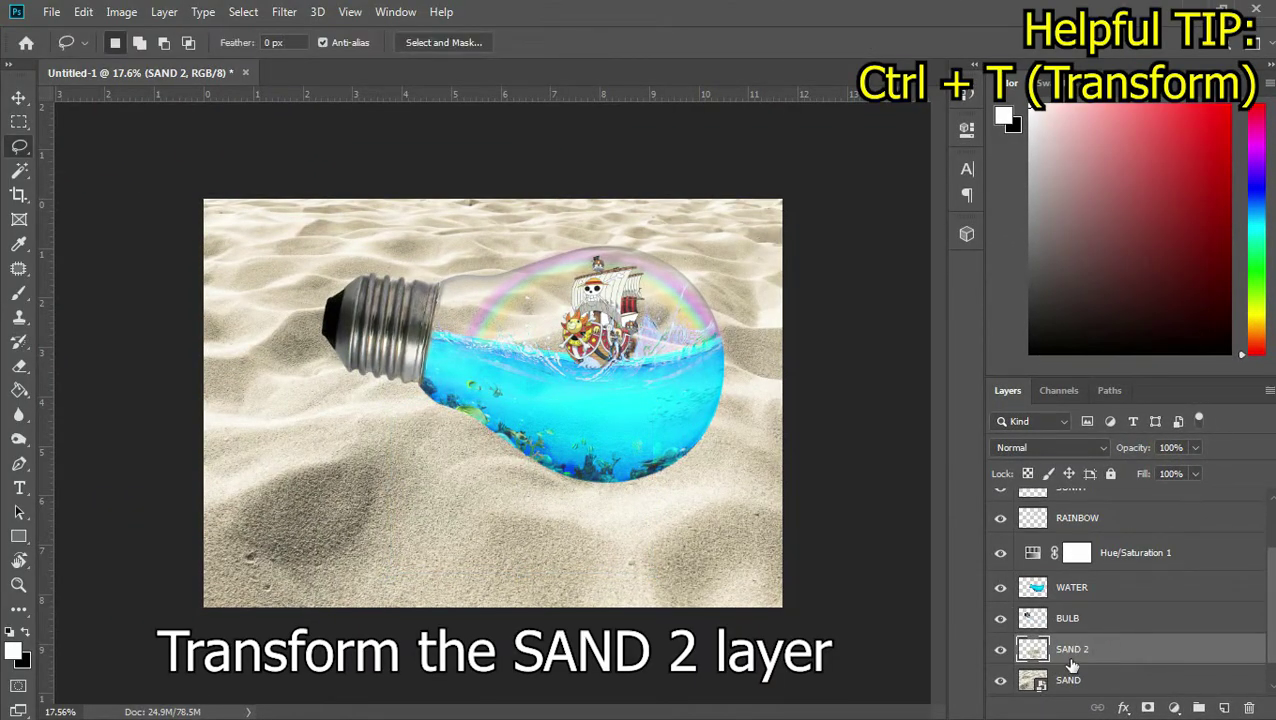
{"action": "scroll", "coordinate": [1120, 660], "scroll_direction": "up", "scroll_amount": 1}
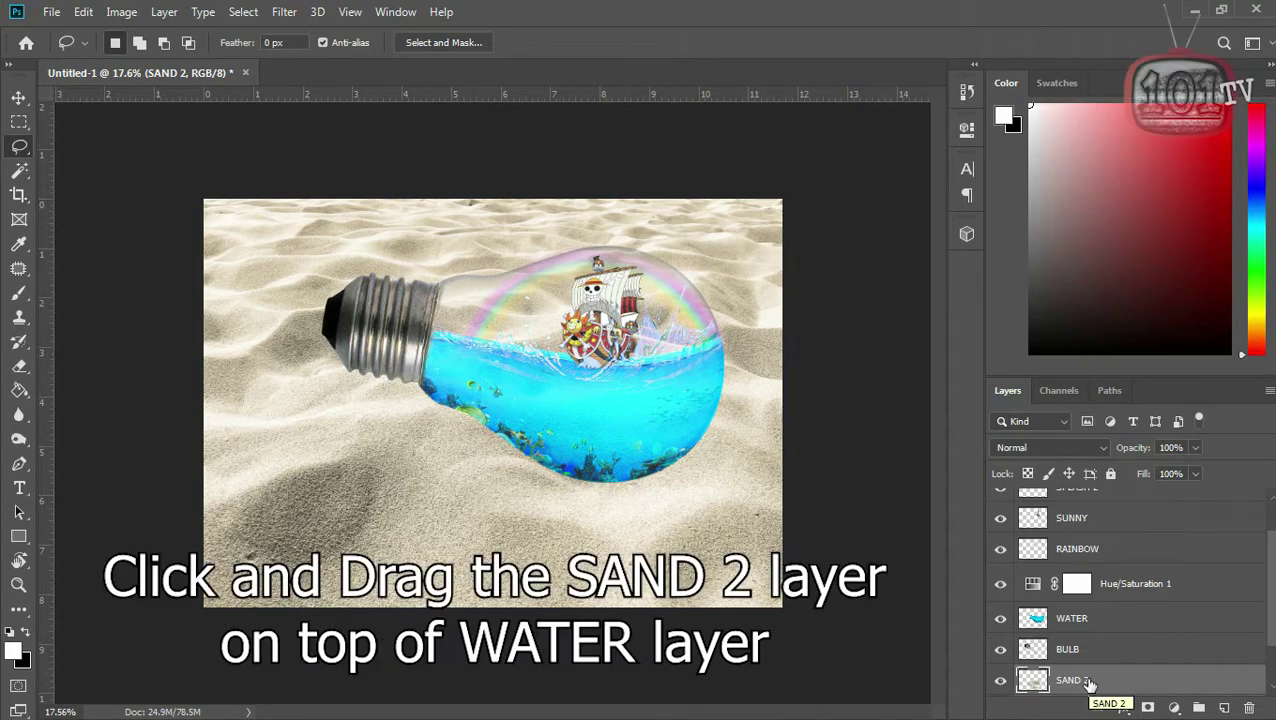
{"action": "left_click_drag", "start_coordinate": [1089, 681], "coordinate": [1102, 692]}
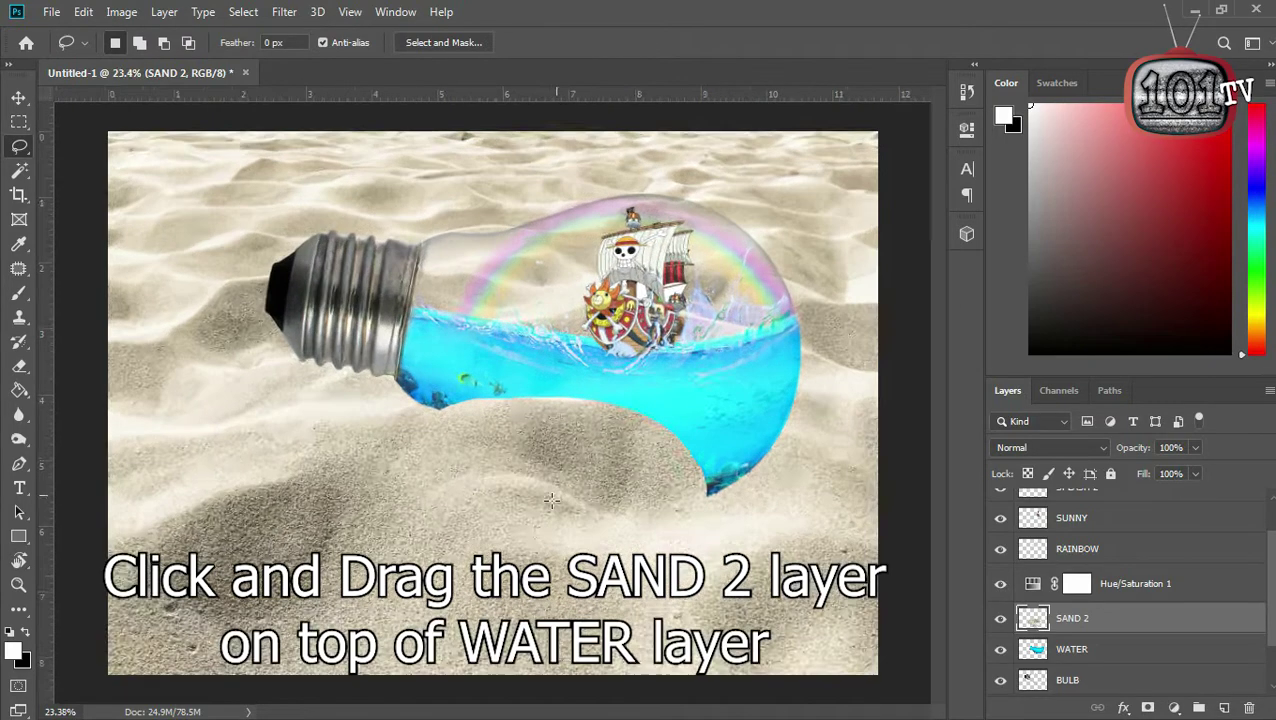
Step: Shift the SAND 2 mound down and right to cover the bulb's lower edge
{"action": "left_click_drag", "start_coordinate": [484, 483], "coordinate": [586, 484]}
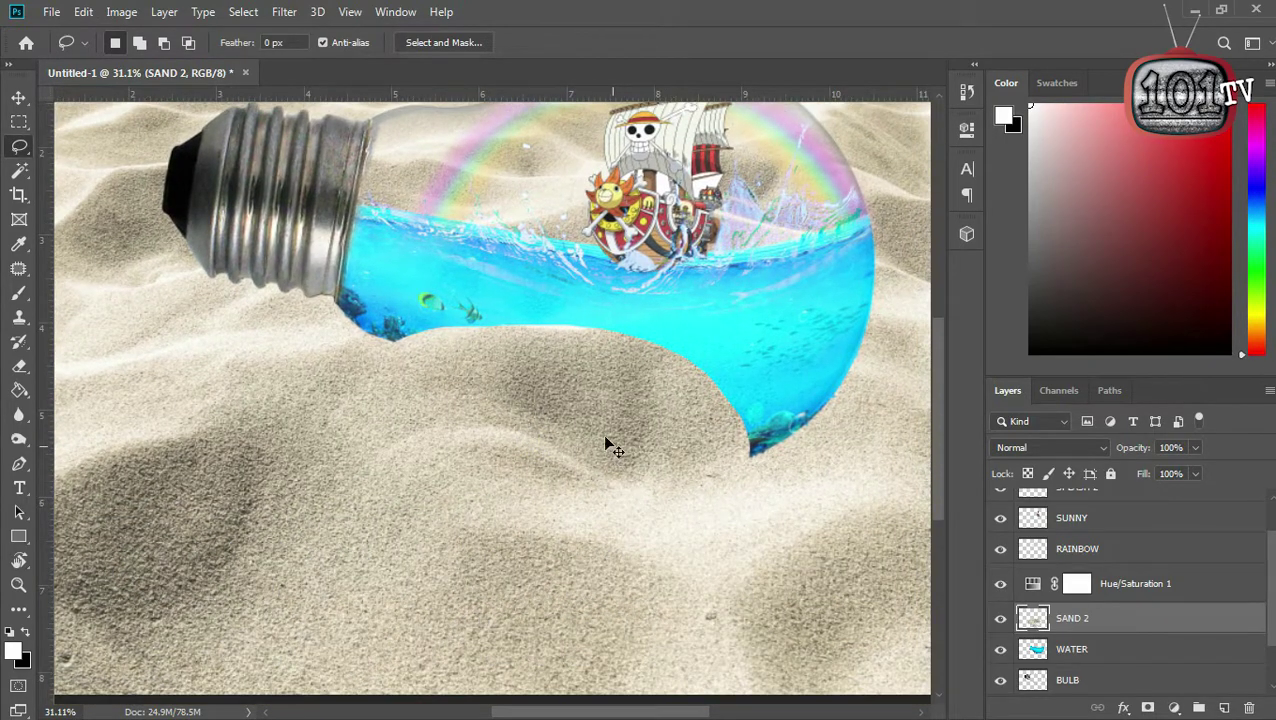
{"action": "key", "text": "ctrl+t"}
{"action": "left_click_drag", "start_coordinate": [572, 396], "coordinate": [670, 435]}
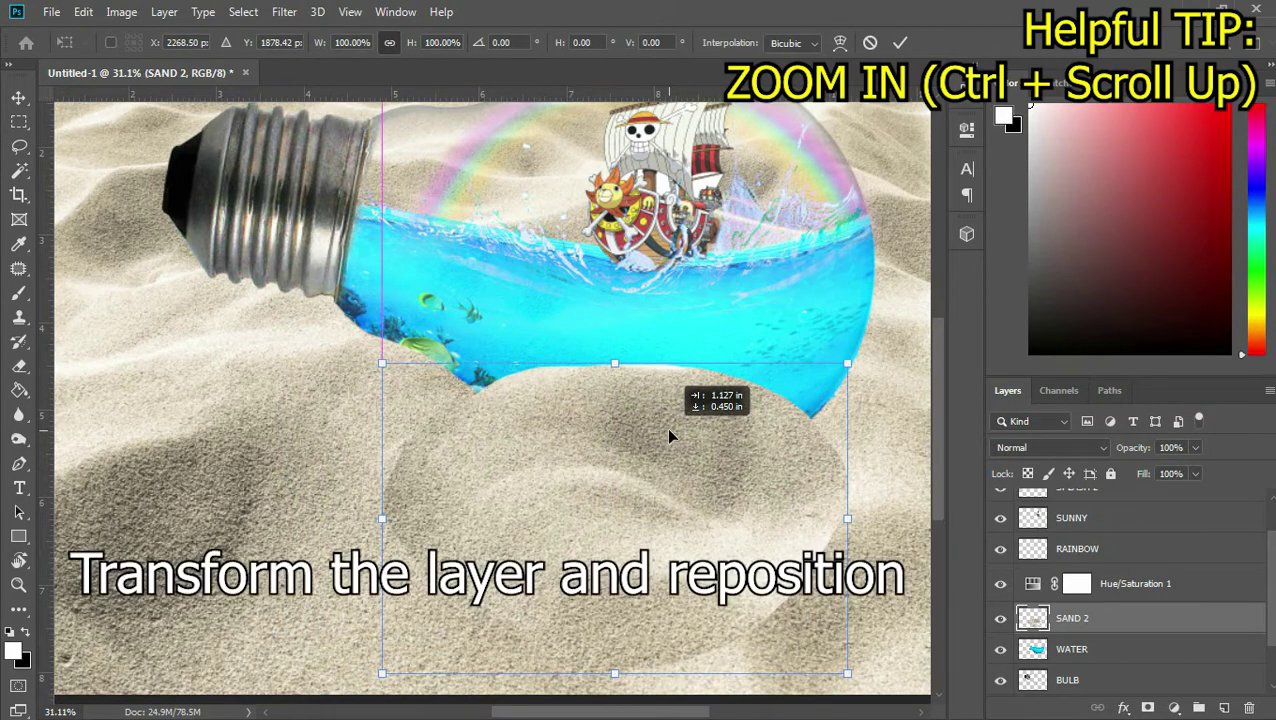
{"action": "key", "text": "ctrl+t"}
{"action": "mouse_move", "coordinate": [582, 411]}
{"action": "left_mouse_down"}
{"action": "mouse_move", "coordinate": [669, 436]}
{"action": "mouse_move", "coordinate": [622, 433]}
{"action": "left_mouse_up"}
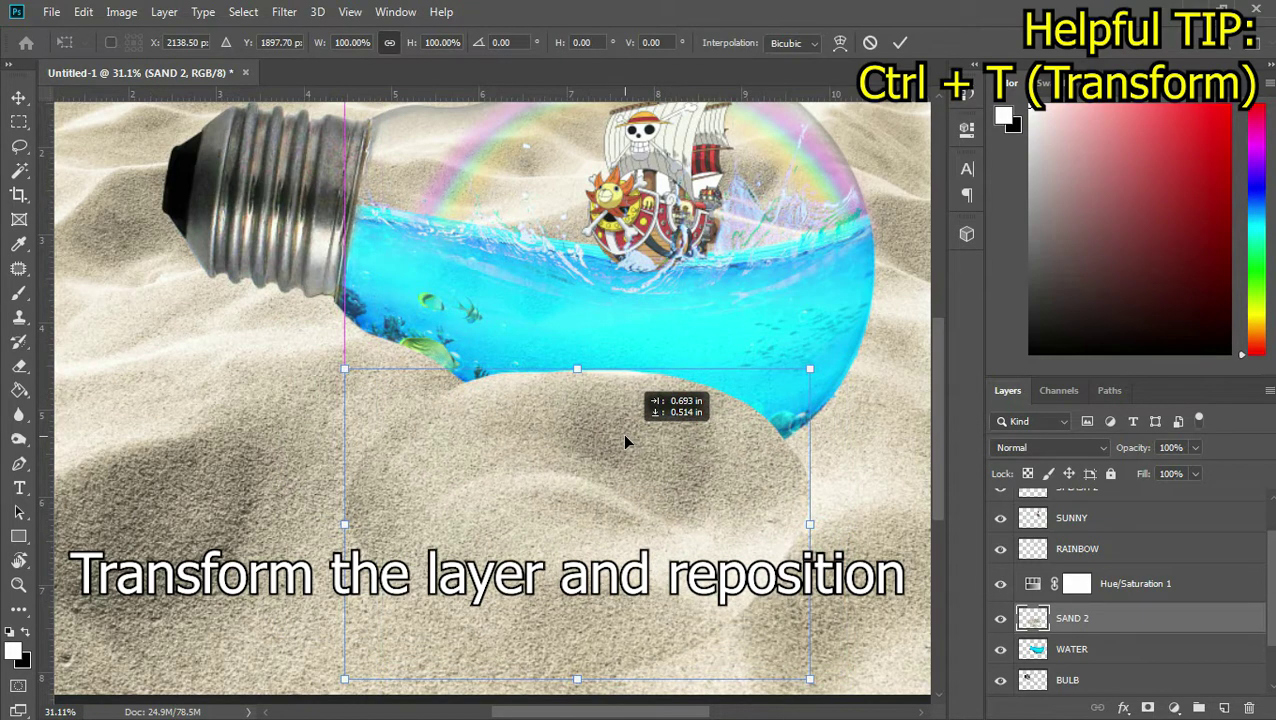
{"action": "scroll", "coordinate": [642, 470], "scroll_direction": "down", "scroll_amount": 2}
{"action": "scroll", "coordinate": [630, 495], "scroll_direction": "up", "scroll_amount": 1}
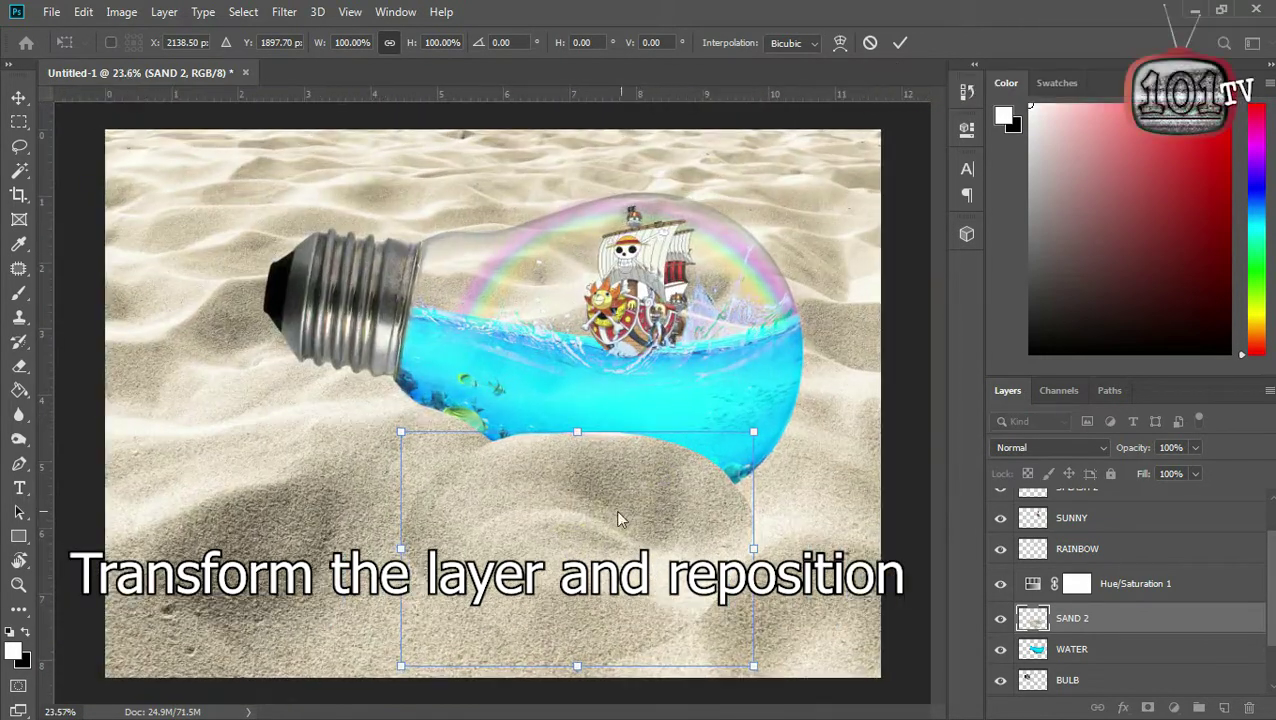
{"action": "mouse_move", "coordinate": [670, 507]}
{"action": "left_mouse_down"}
{"action": "mouse_move", "coordinate": [735, 500]}
{"action": "mouse_move", "coordinate": [741, 515]}
{"action": "left_mouse_up"}
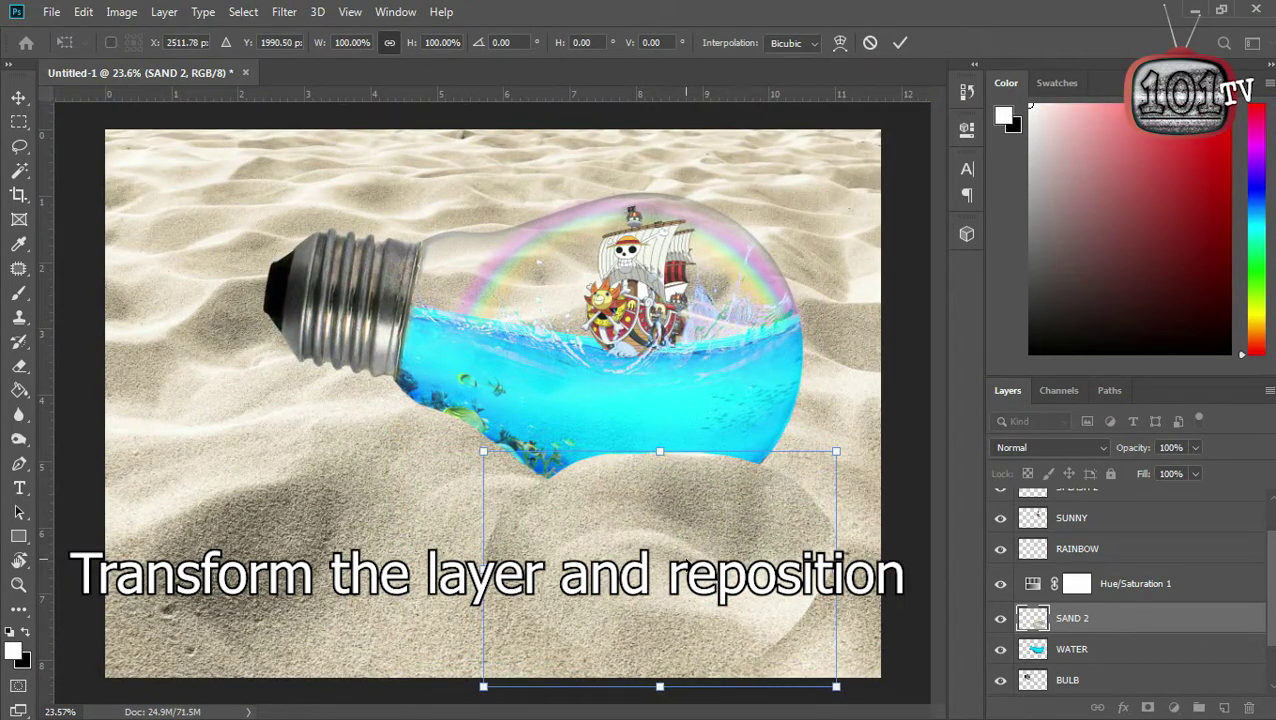
{"action": "key", "text": "Return"}
{"action": "key", "text": "l"}
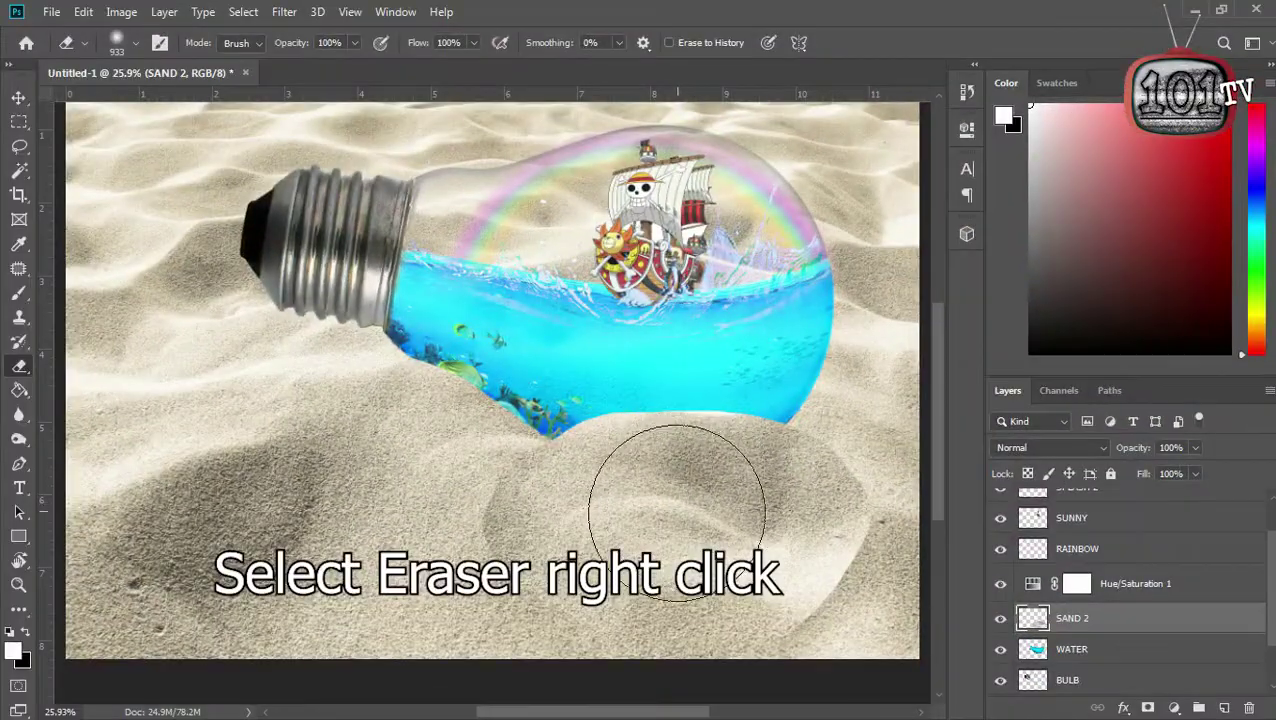
Step: Set the eraser brush to 0% hardness and a 267 px size
{"action": "right_click", "coordinate": [691, 488]}
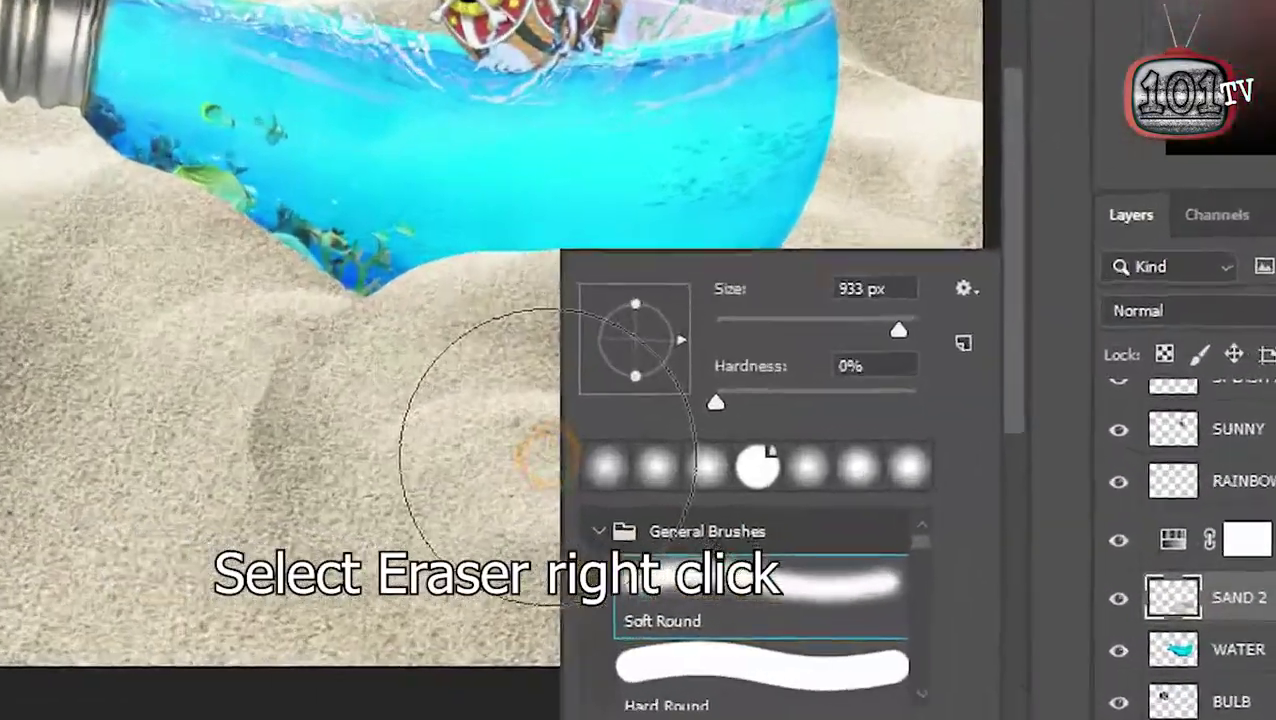
{"action": "left_click", "coordinate": [770, 509]}
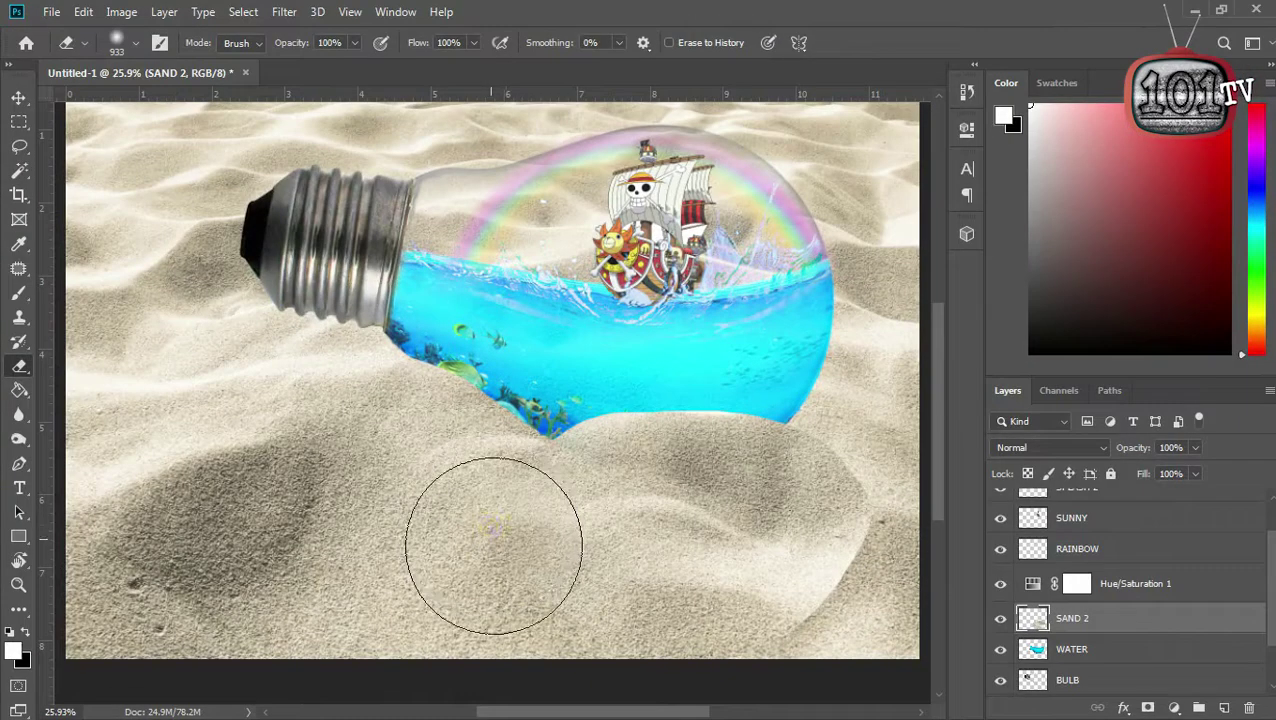
{"action": "right_click", "coordinate": [493, 545]}
{"action": "right_click", "coordinate": [390, 498], "text": "alt"}
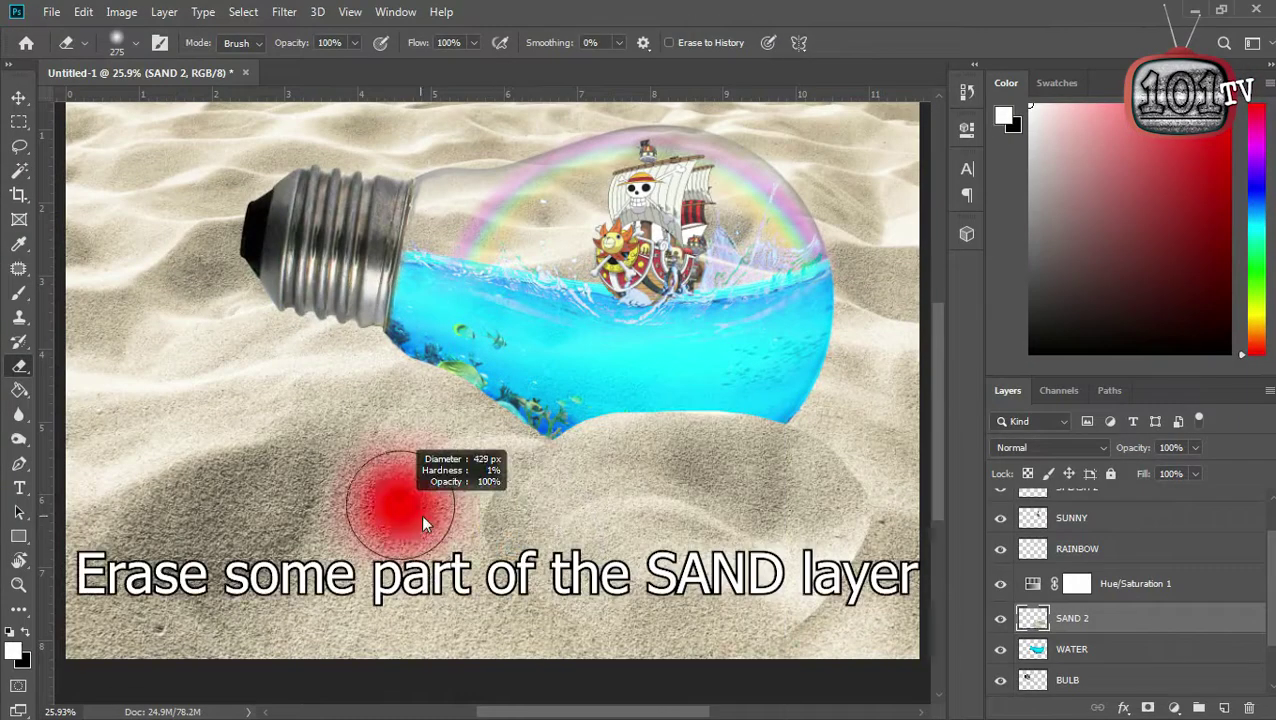
{"action": "right_click", "coordinate": [775, 569], "text": "alt"}
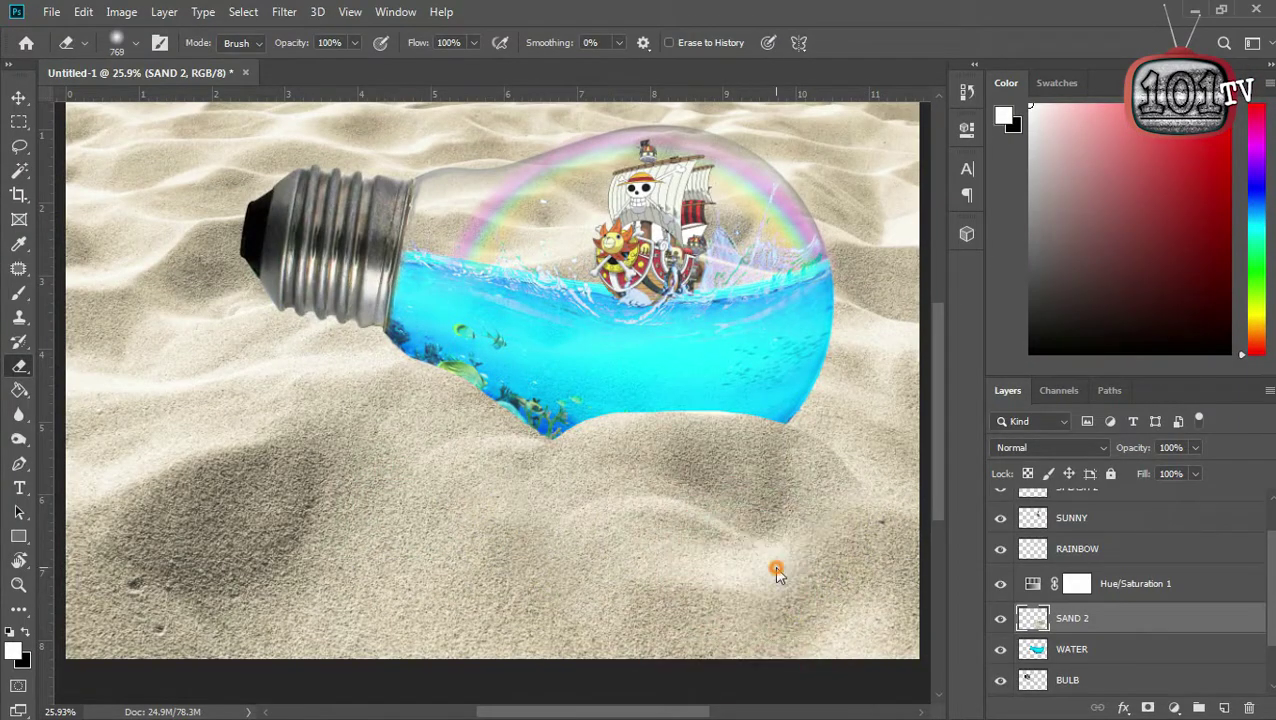
{"action": "right_click", "coordinate": [666, 582], "text": "alt"}
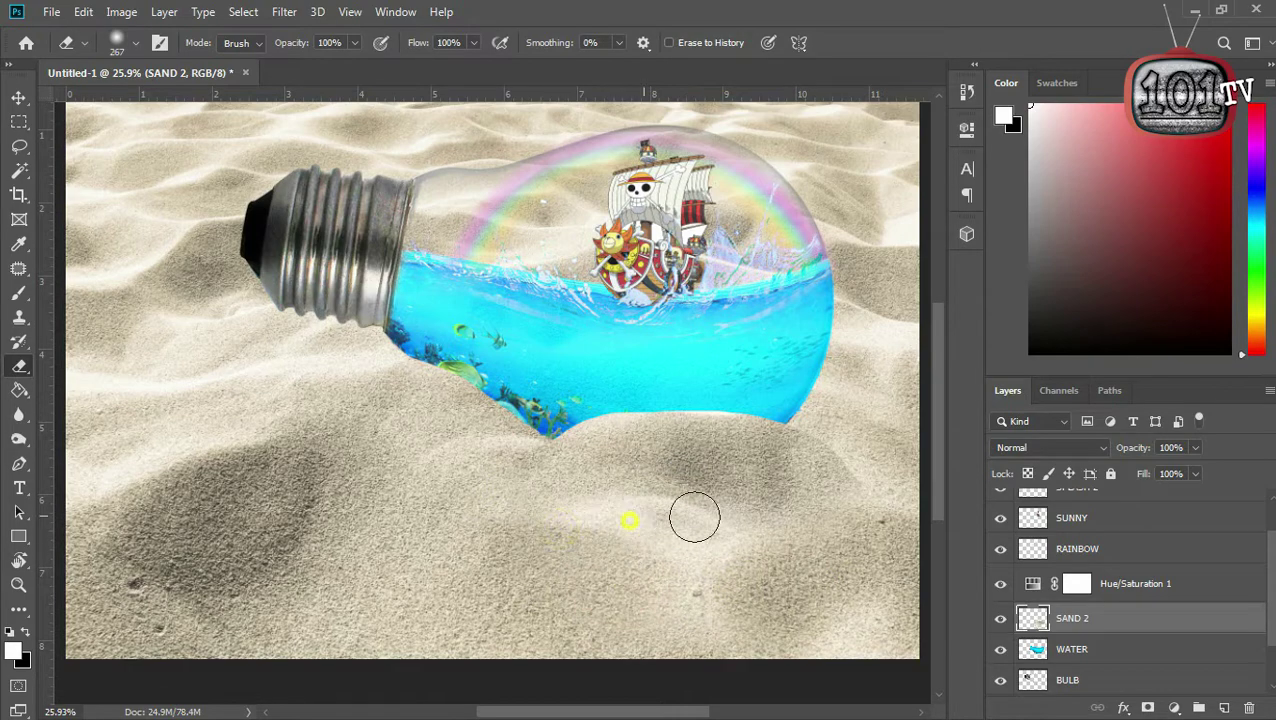
Step: Softly erase SAND 2 along the bulb's bottom edge to reveal more water
{"action": "scroll", "coordinate": [778, 525], "scroll_direction": "up", "scroll_amount": 2}
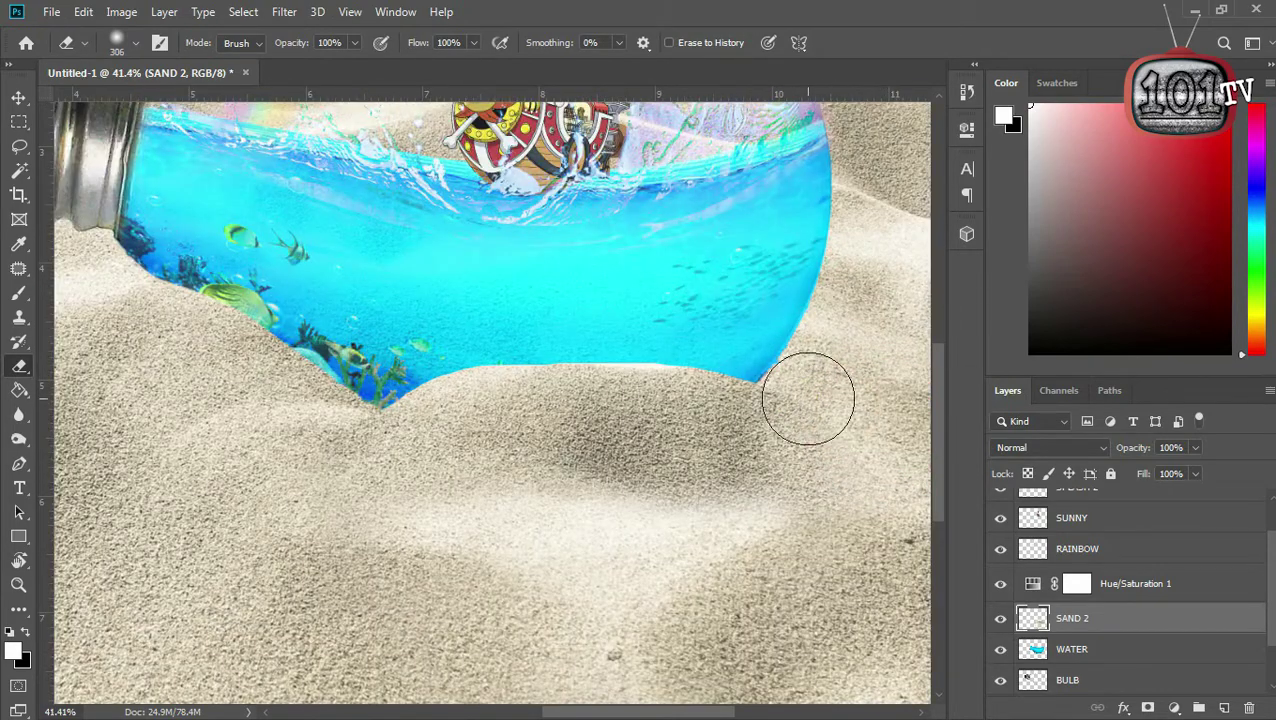
{"action": "left_click_drag", "start_coordinate": [770, 420], "coordinate": [360, 430]}
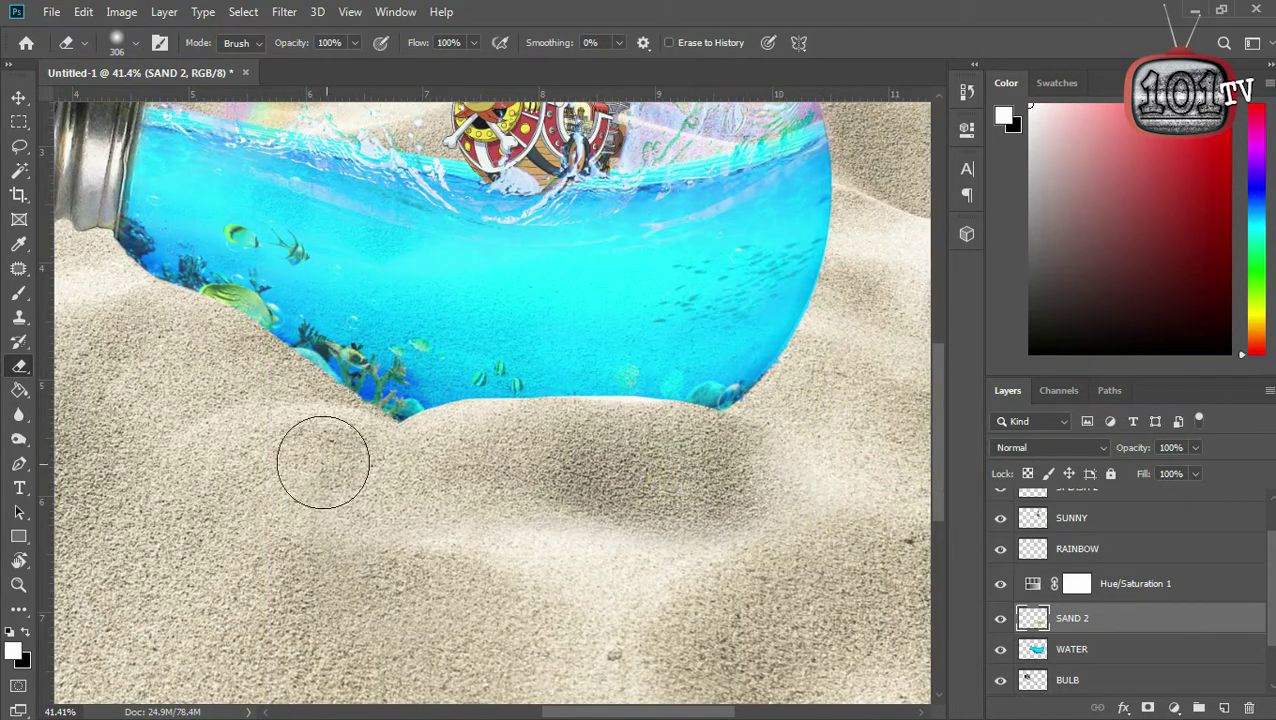
{"action": "scroll", "coordinate": [812, 532], "scroll_direction": "down", "scroll_amount": 2}
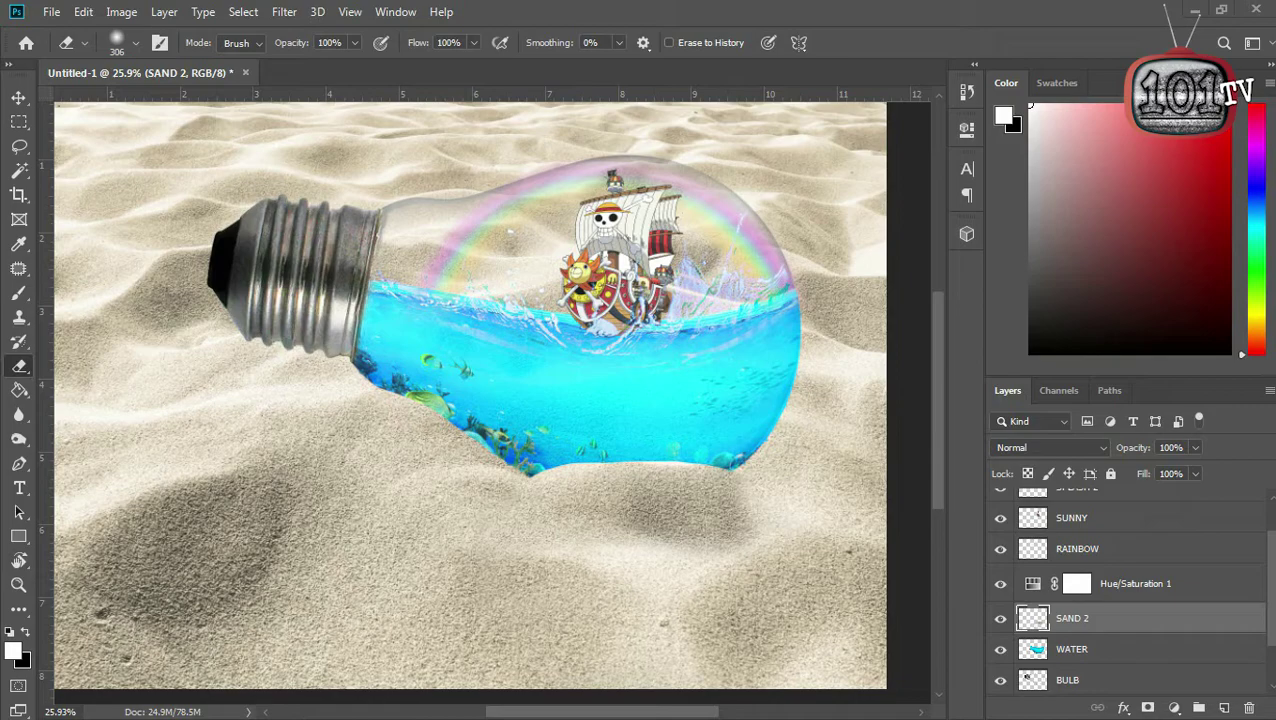
{"action": "scroll", "coordinate": [684, 582], "scroll_direction": "up", "scroll_amount": 1}
{"action": "scroll", "coordinate": [367, 475], "scroll_direction": "down", "scroll_amount": 2}
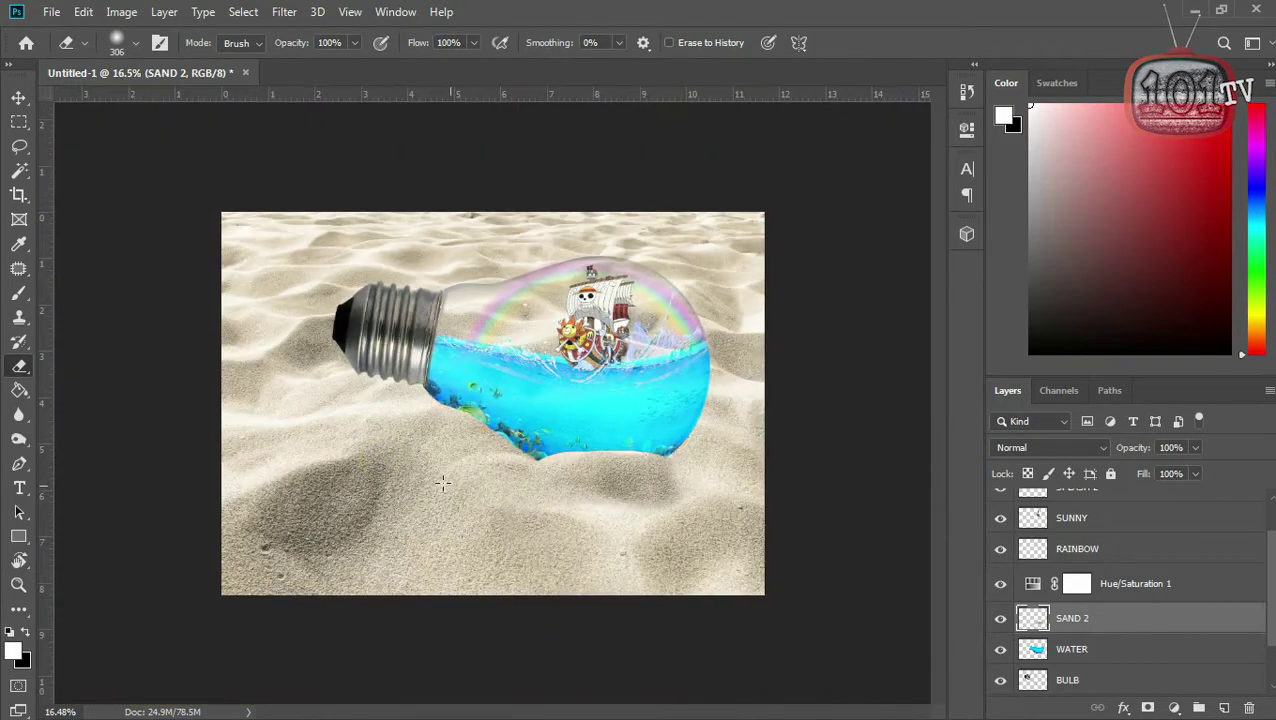
{"action": "scroll", "coordinate": [1075, 632], "scroll_direction": "down", "scroll_amount": 2}
{"action": "scroll", "coordinate": [825, 450], "scroll_direction": "up", "scroll_amount": 1}
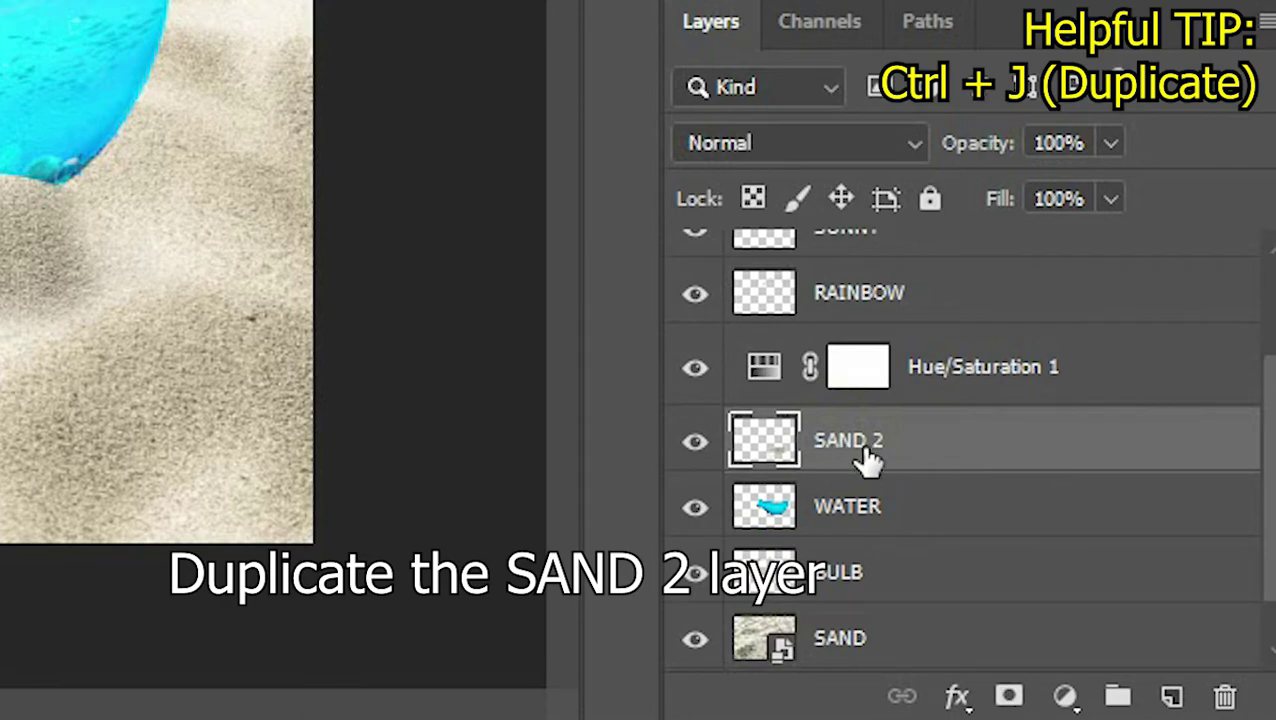
Step: Duplicate SAND 2 and move the copy to the bulb's lower-left side
{"action": "key", "text": "ctrl+j"}
{"action": "key", "text": "ctrl+t"}
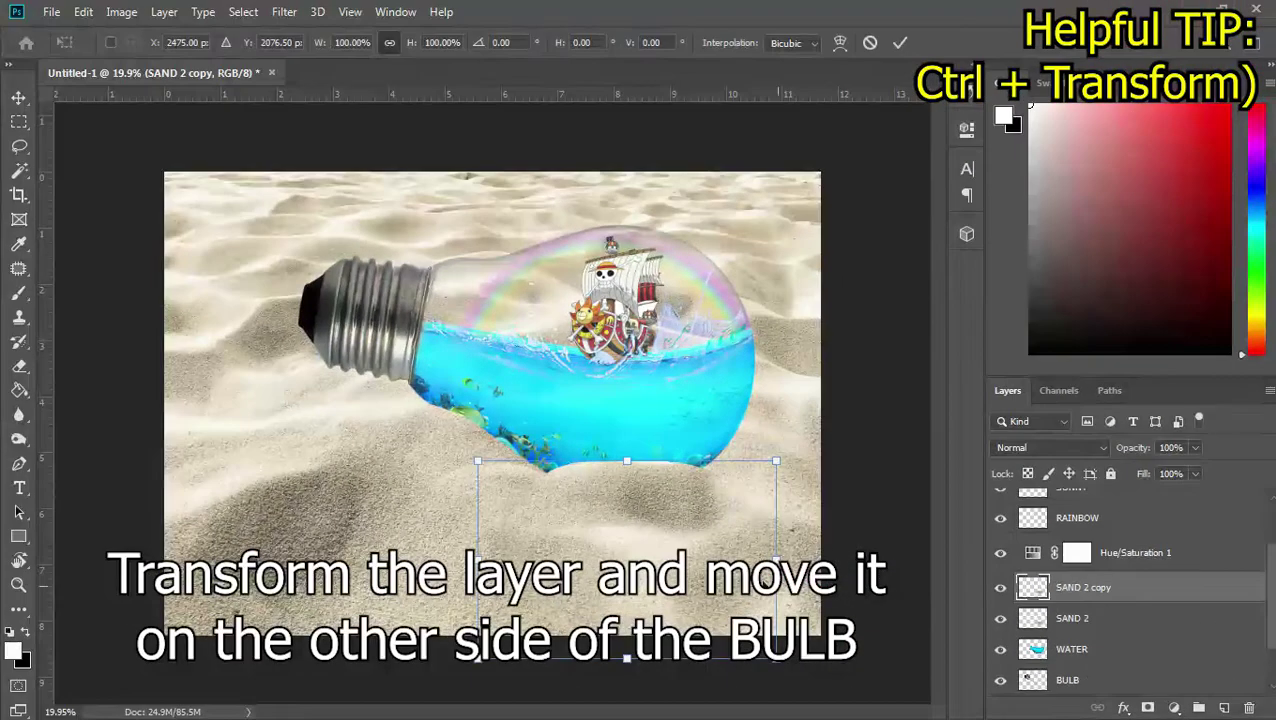
{"action": "left_click_drag", "start_coordinate": [712, 545], "coordinate": [419, 452]}
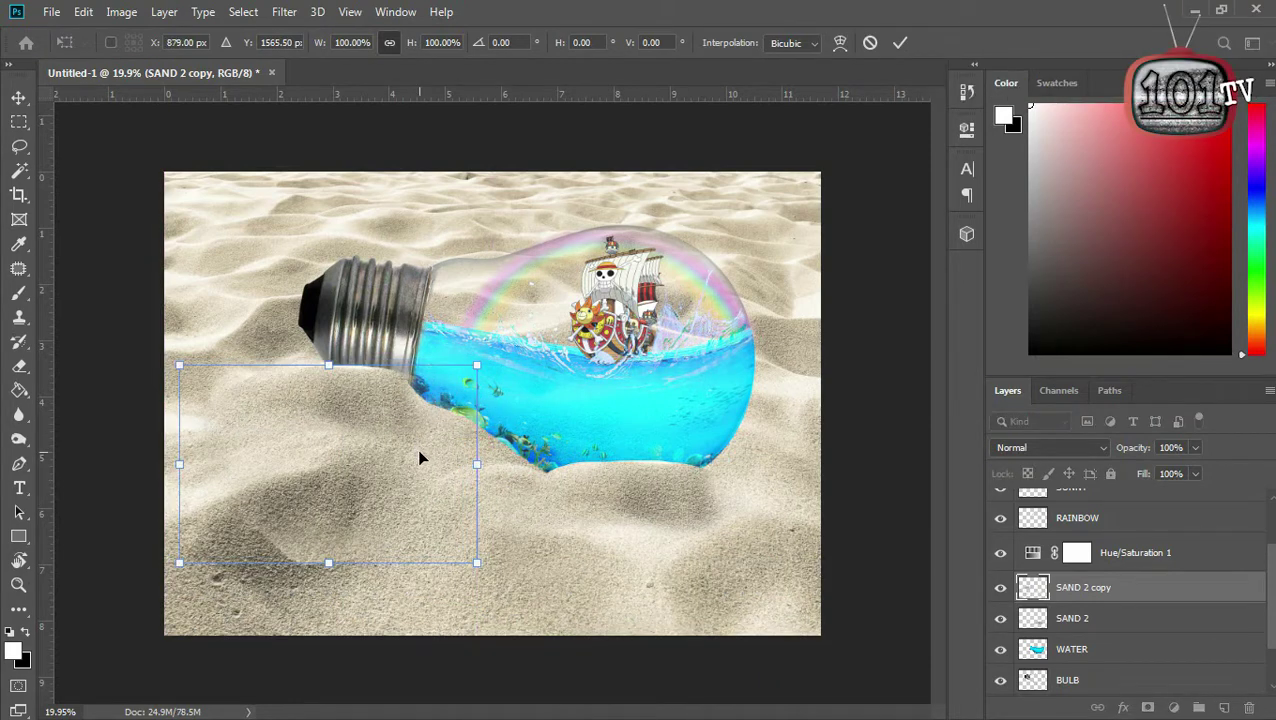
{"action": "key", "text": "Return"}
Step: Set the eraser to a harder round brush tip for trimming the excess sand
{"action": "key", "text": "e"}
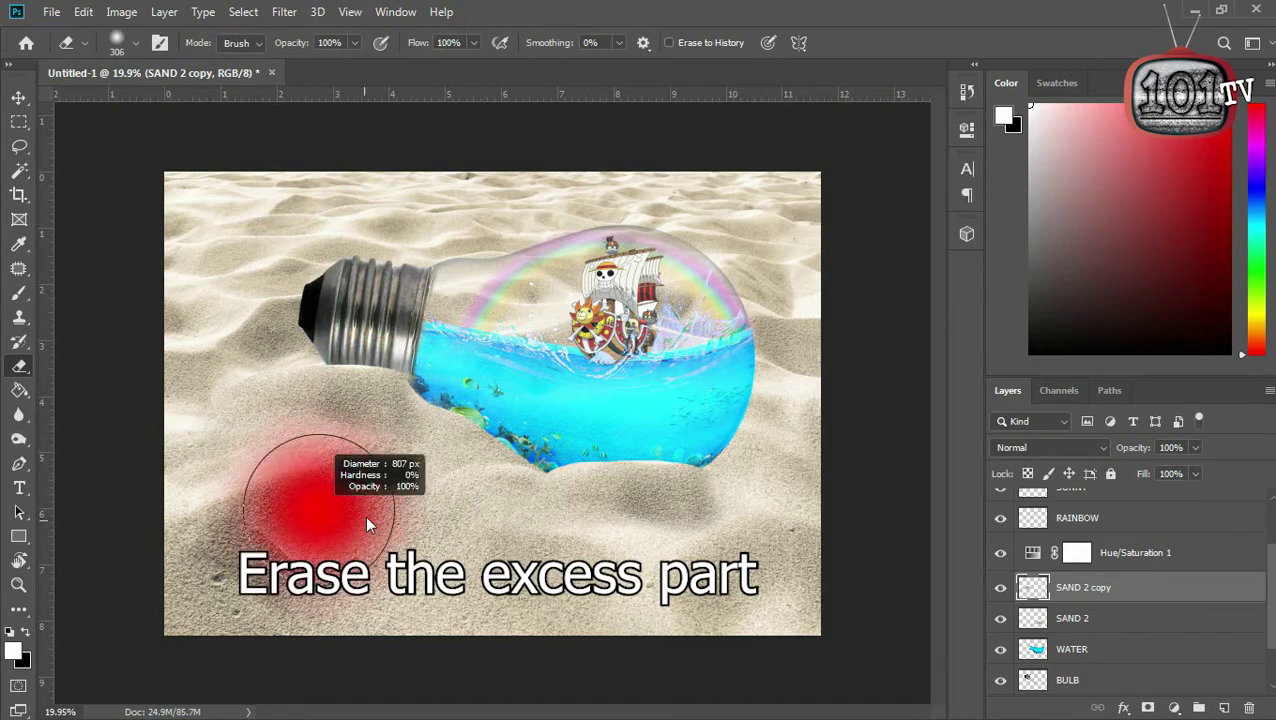
{"action": "scroll", "coordinate": [253, 408], "scroll_direction": "up", "scroll_amount": 5}
{"action": "right_click", "coordinate": [612, 362]}
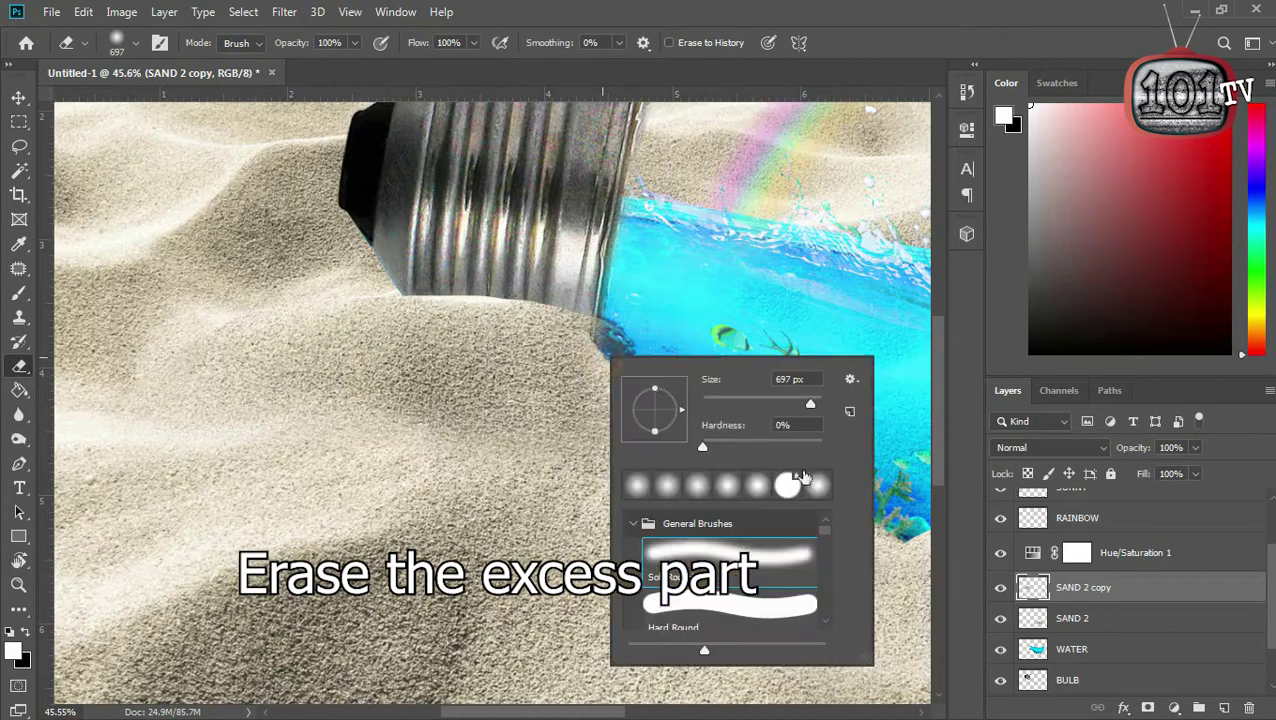
{"action": "left_click", "coordinate": [797, 447]}
{"action": "key", "text": "Return"}
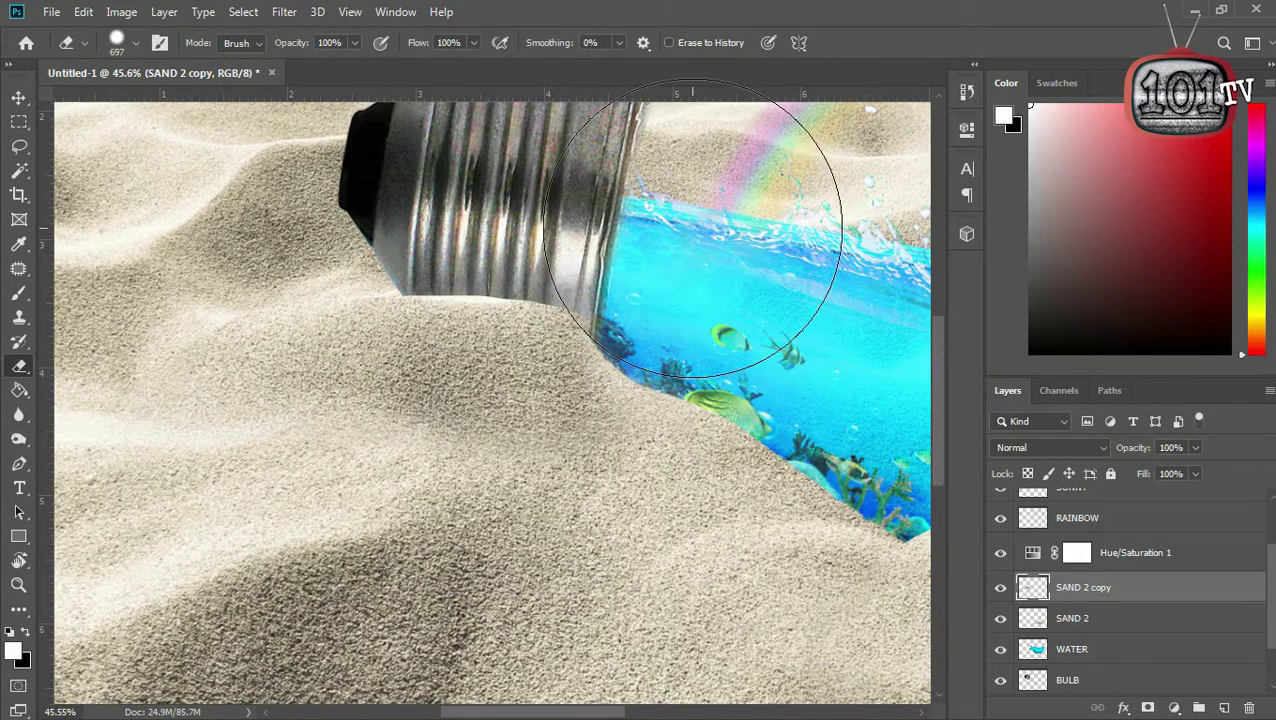
{"action": "scroll", "coordinate": [513, 612], "scroll_direction": "down", "scroll_amount": 1}
{"action": "scroll", "coordinate": [470, 584], "scroll_direction": "down", "scroll_amount": 2}
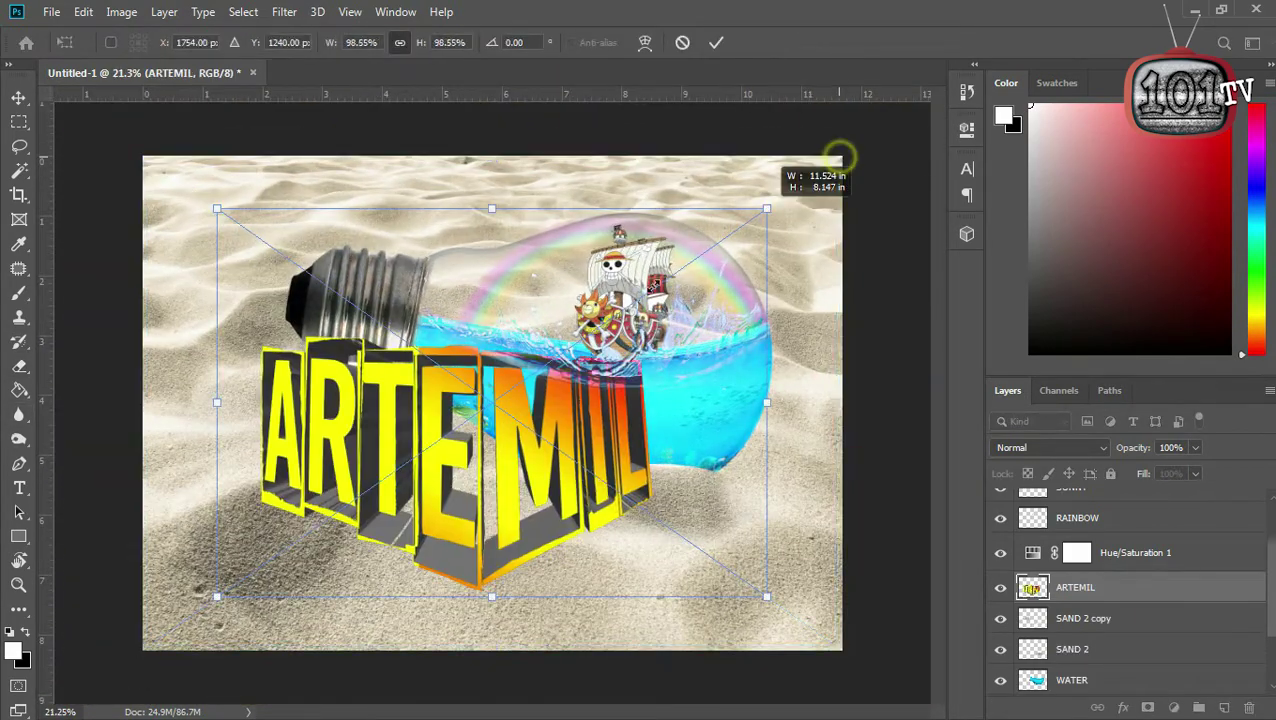
Step: Shrink the ARTEMIL logo and position it in the canvas's bottom-left corner
{"action": "left_click_drag", "start_coordinate": [838, 162], "coordinate": [547, 369]}
{"action": "key", "text": "Return"}
{"action": "key", "text": "m"}
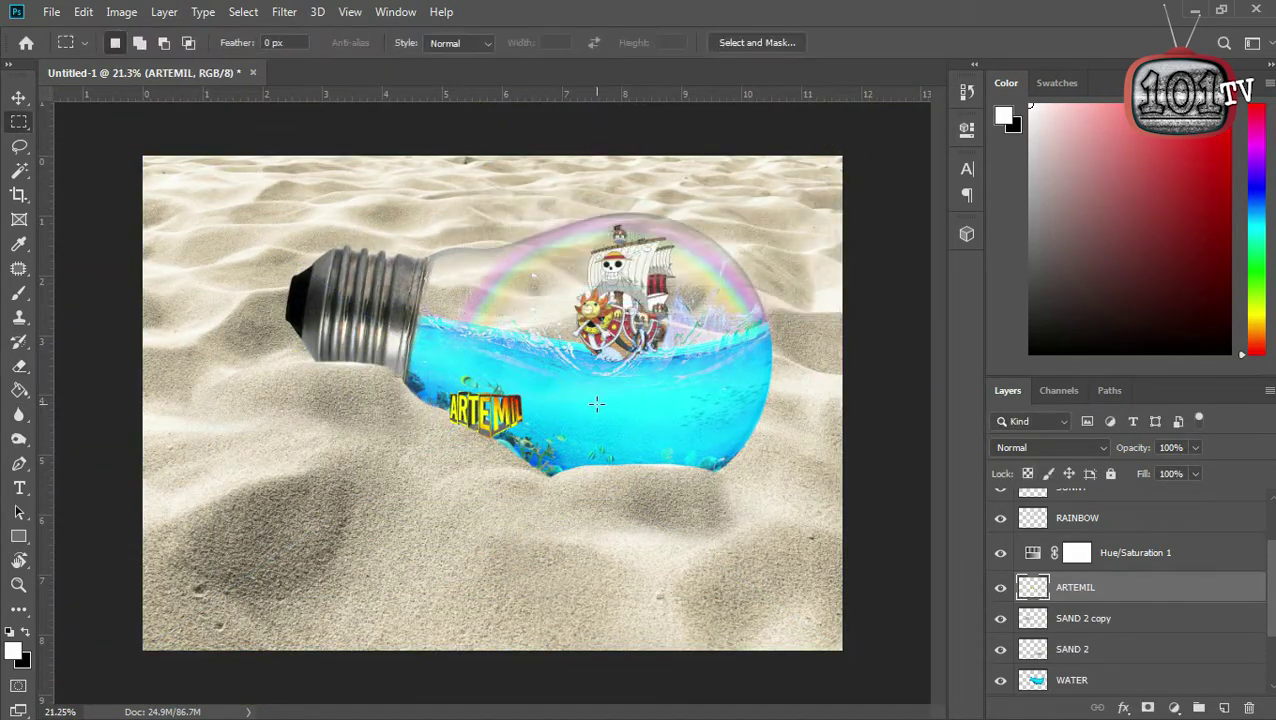
{"action": "key", "text": "ctrl+t"}
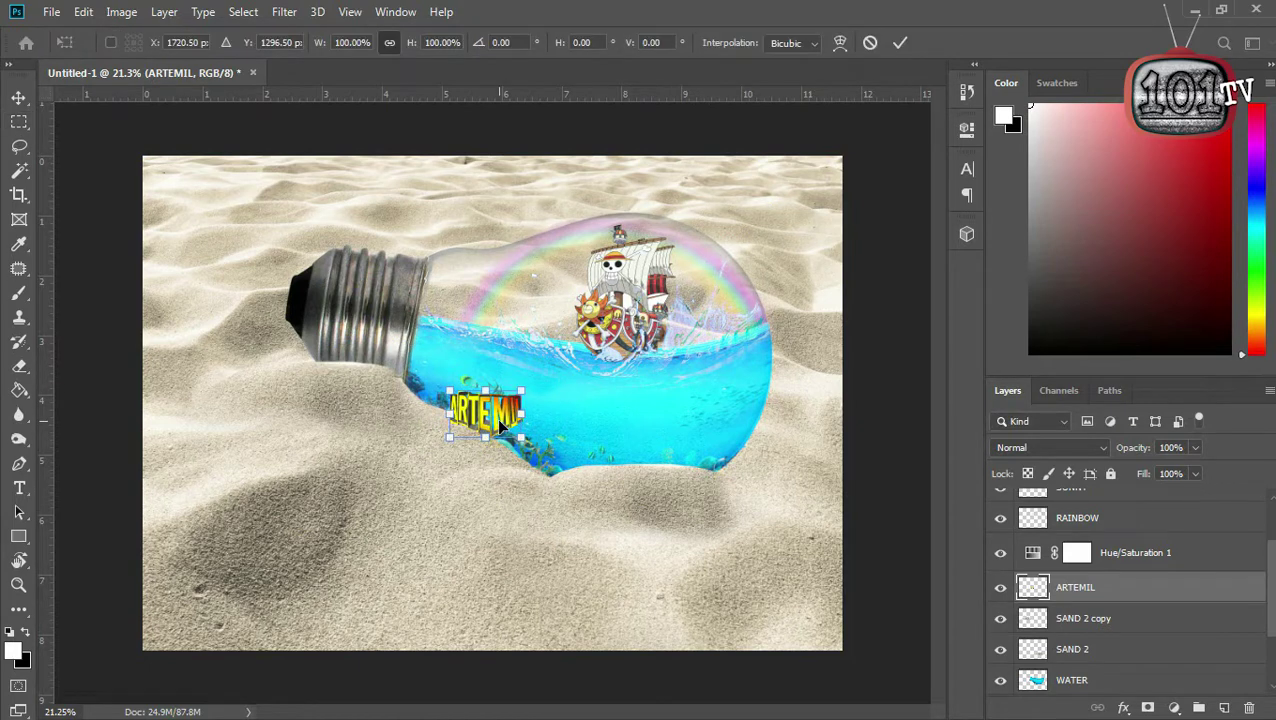
{"action": "mouse_move", "coordinate": [502, 425]}
{"action": "left_mouse_down"}
{"action": "mouse_move", "coordinate": [253, 598]}
{"action": "mouse_move", "coordinate": [271, 562]}
{"action": "left_mouse_up"}
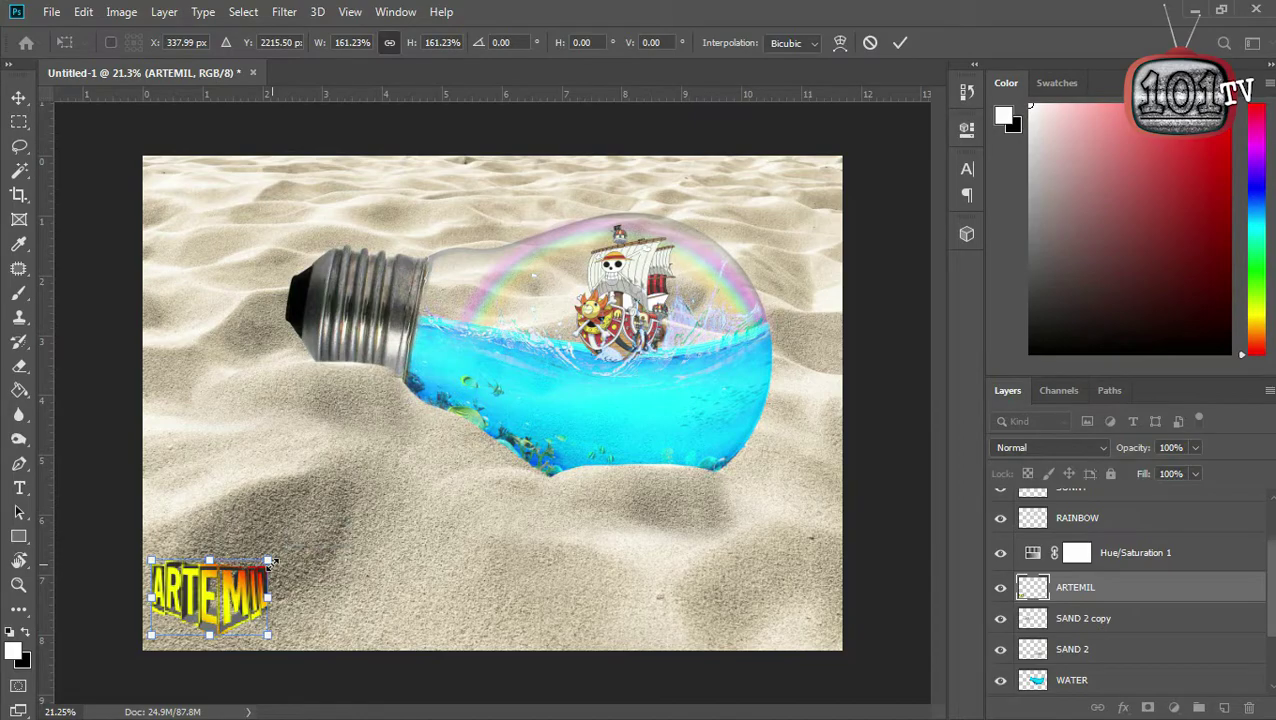
{"action": "key", "text": "Return"}
{"action": "left_click_drag", "start_coordinate": [248, 614], "coordinate": [305, 612]}
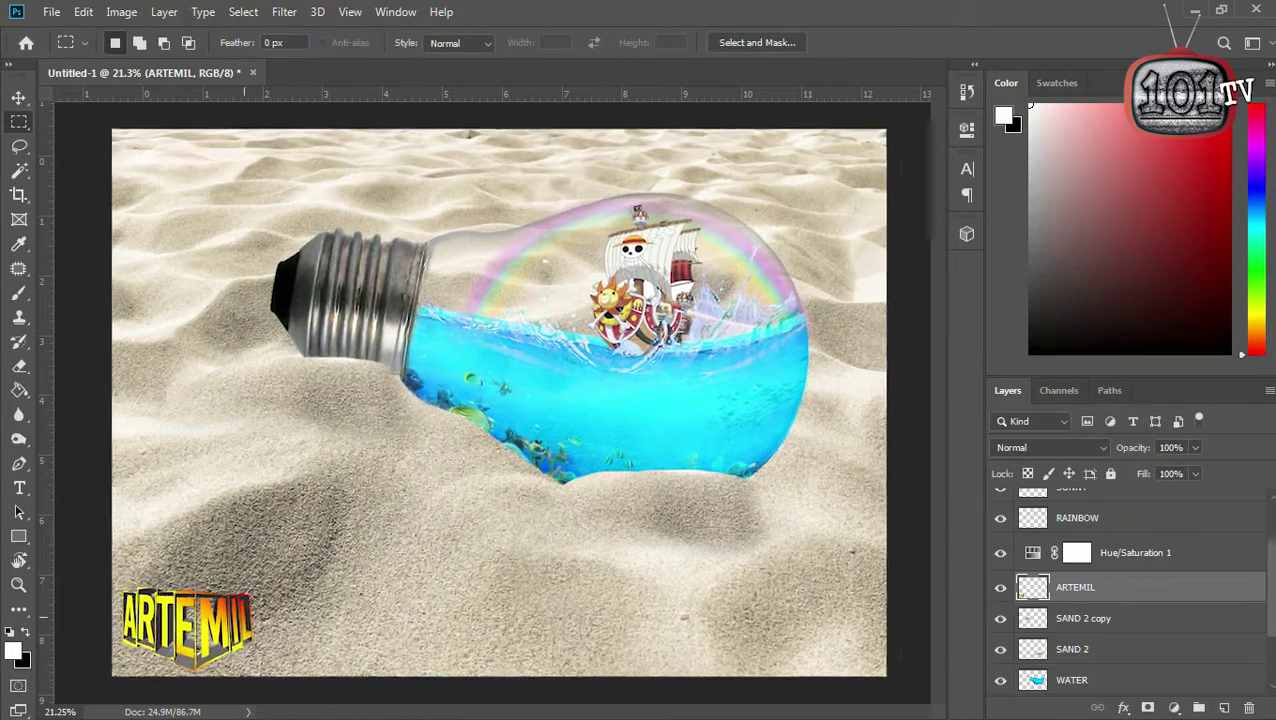